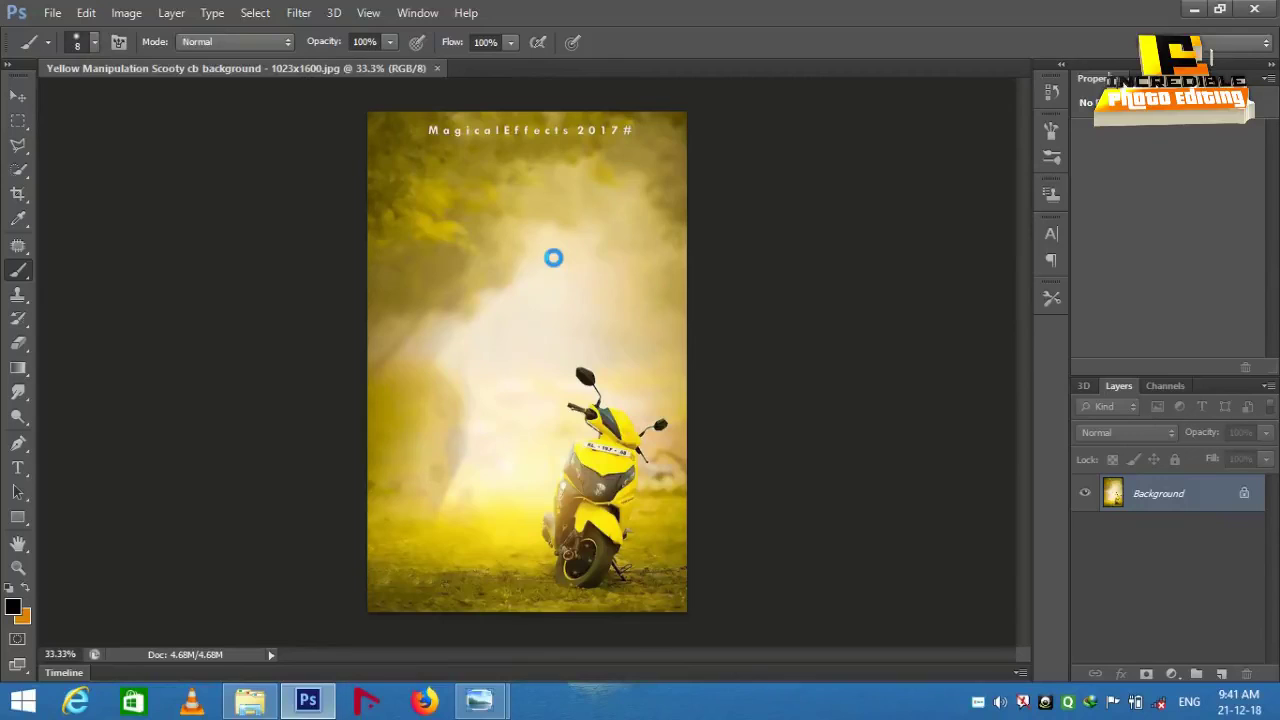
Lower the young man onto the ground and unlock the background as Layer 0.
drag(538, 262, 543, 296)
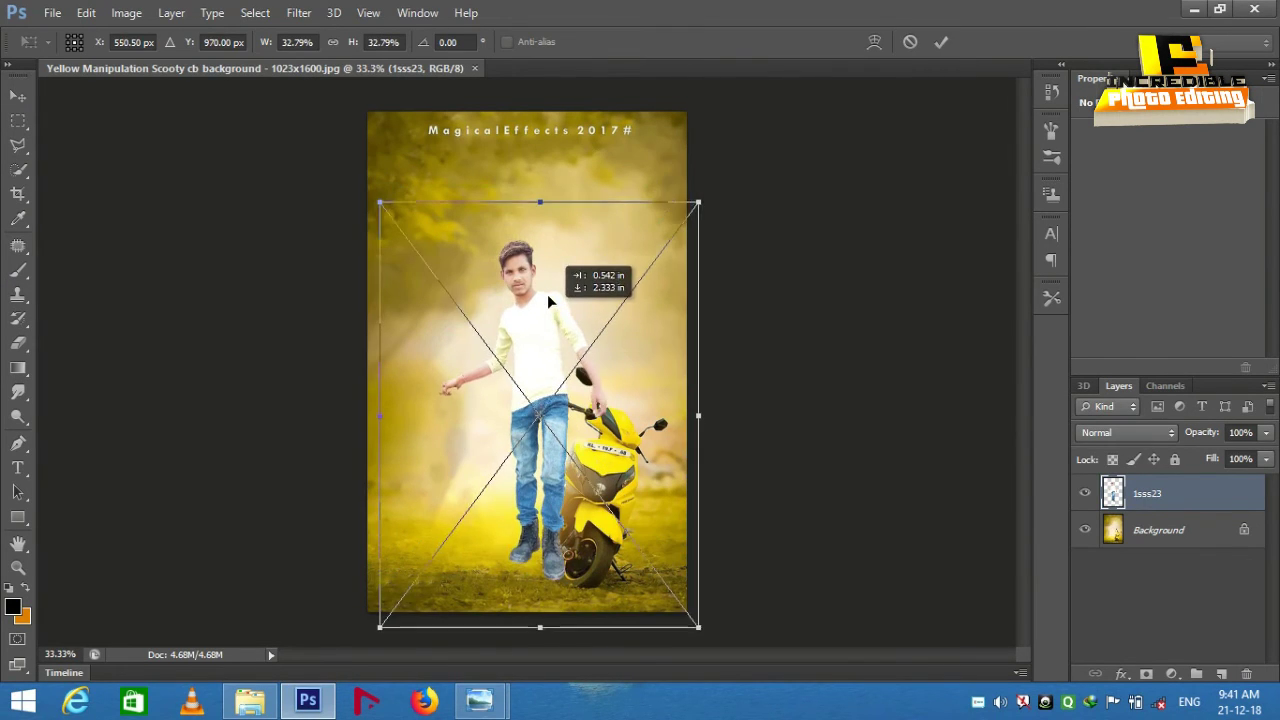
click(941, 42)
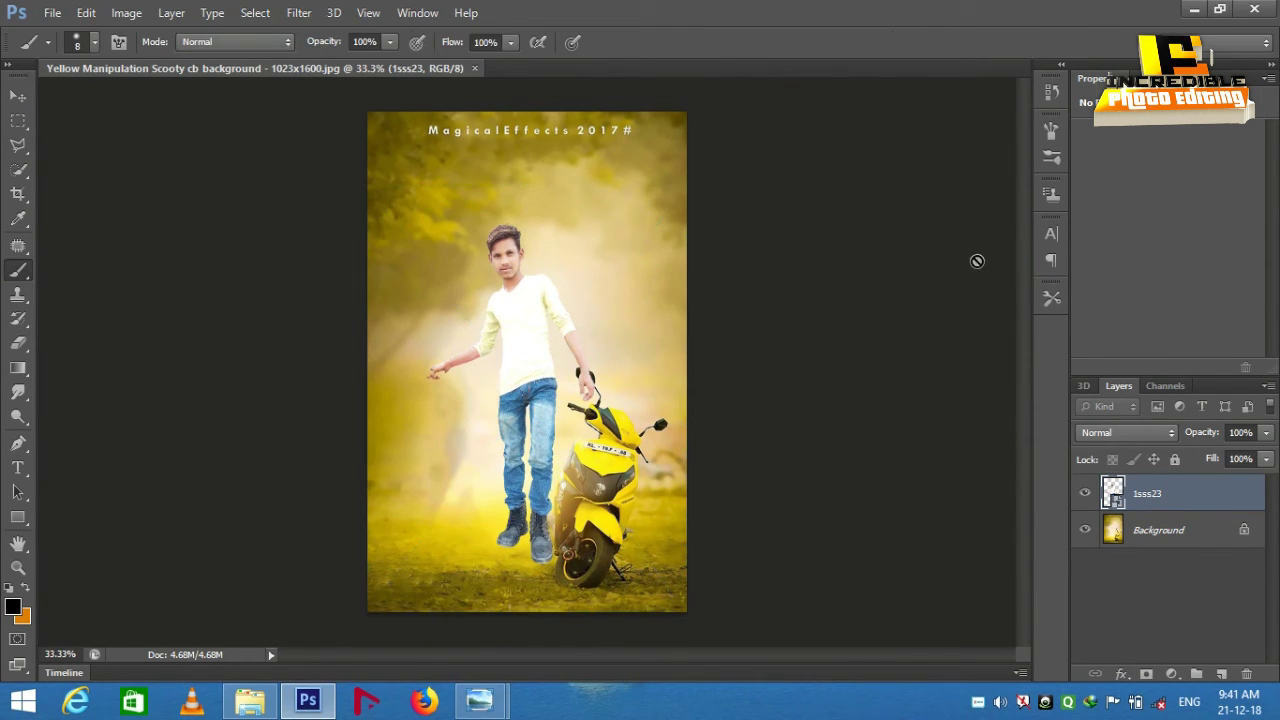
click(1155, 538)
double_click(1250, 532)
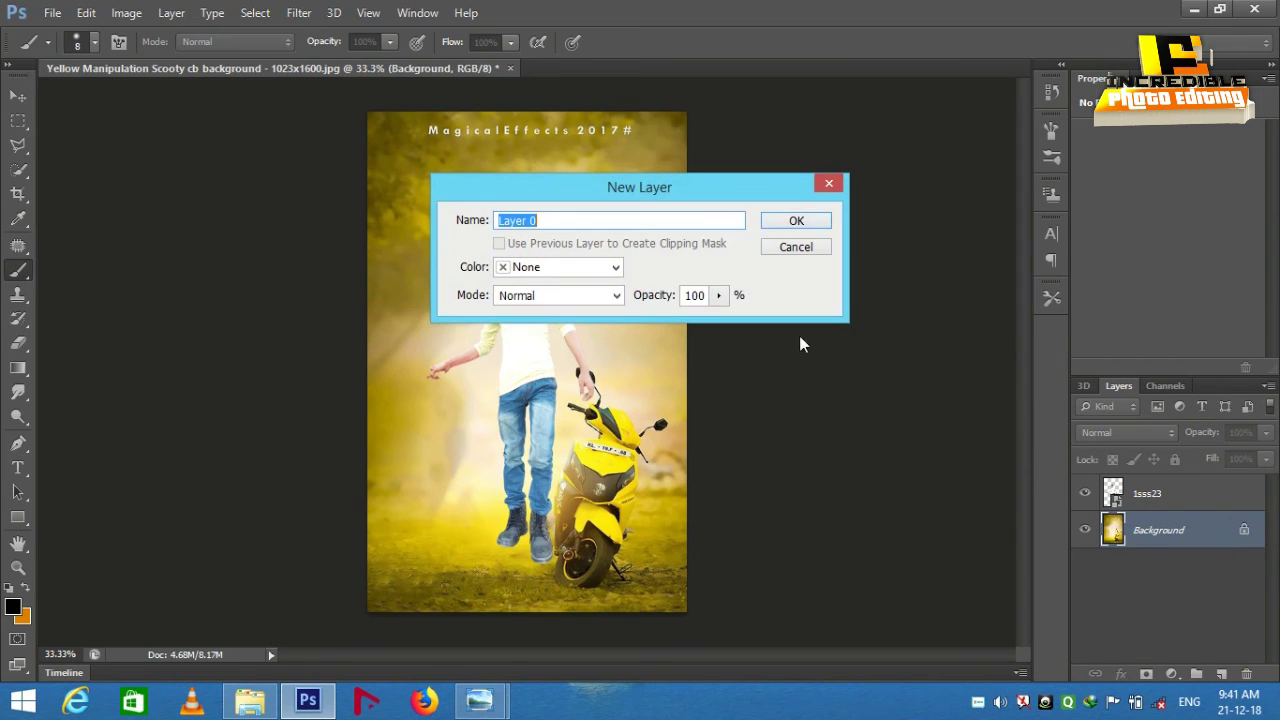
click(796, 221)
Convert Layer 0 into a smart object.
click(20, 96)
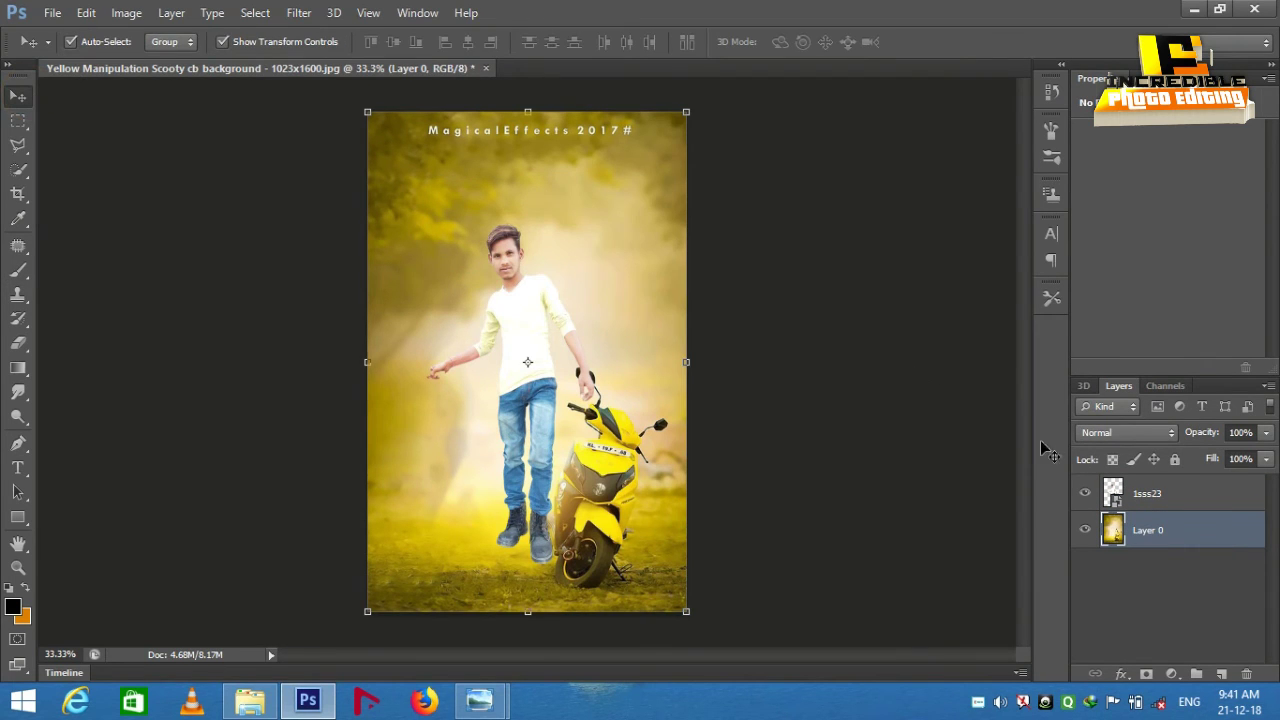
right_click(1170, 490)
click(826, 166)
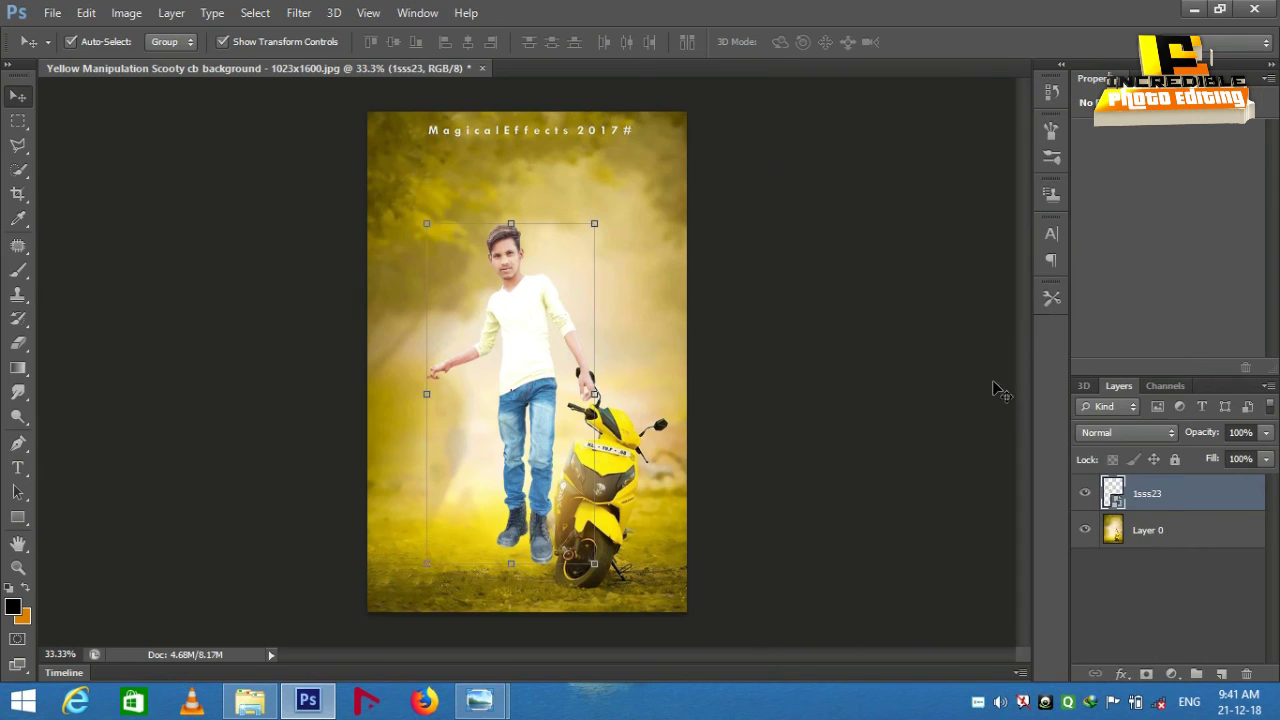
right_click(1168, 530)
click(838, 195)
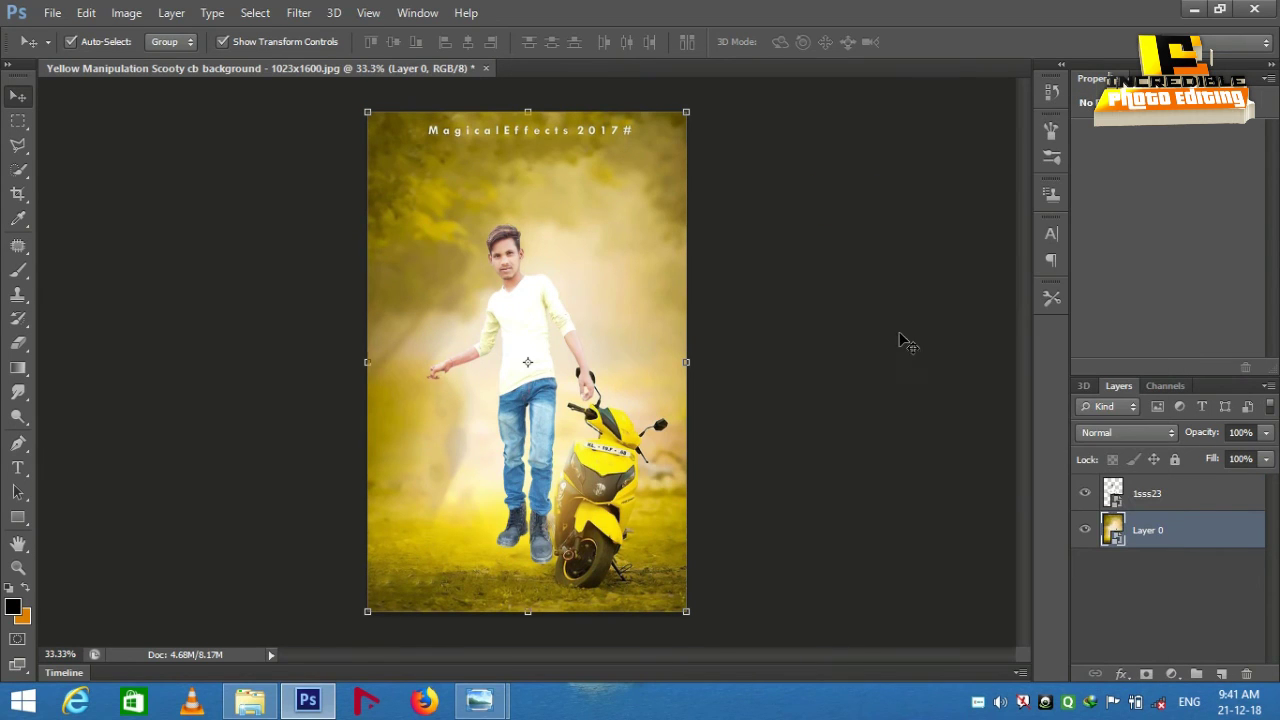
Flip the background horizontally so the scooter sits left, stretched to fill the canvas.
mouse_move(688, 362)
mouse_down()
mouse_move(216, 362)
mouse_move(405, 391)
mouse_up()
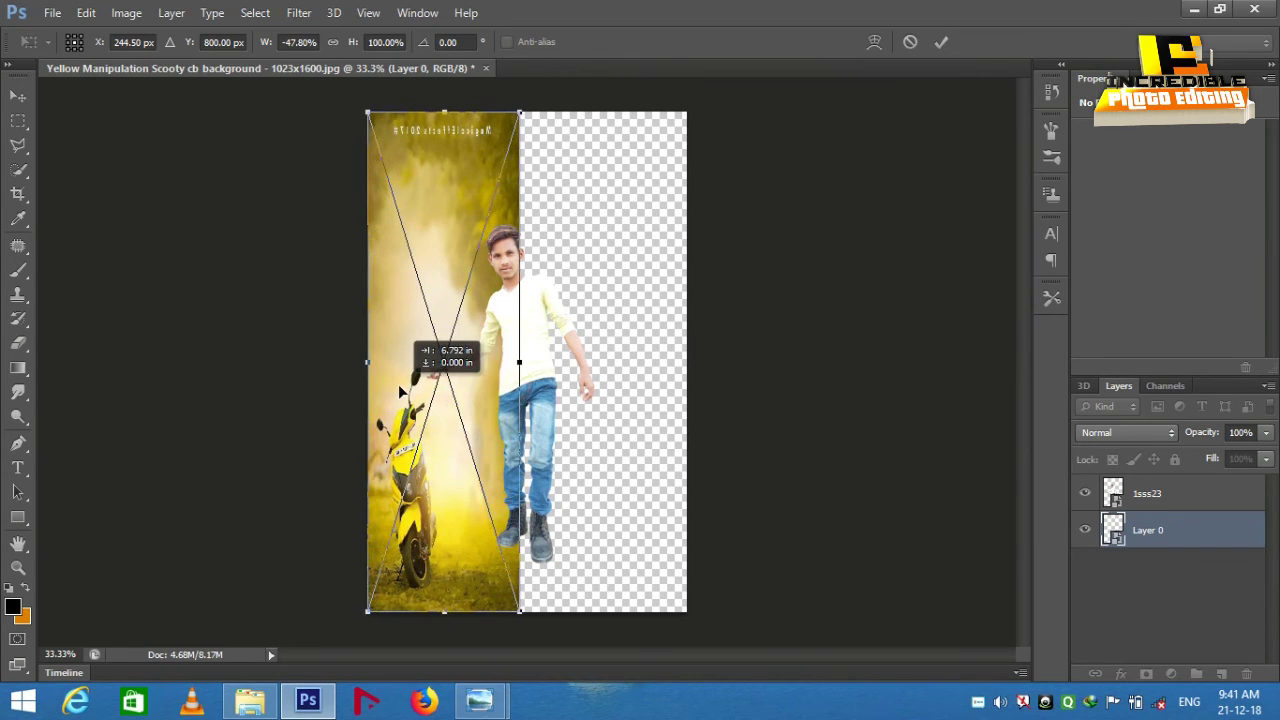
drag(518, 363, 682, 370)
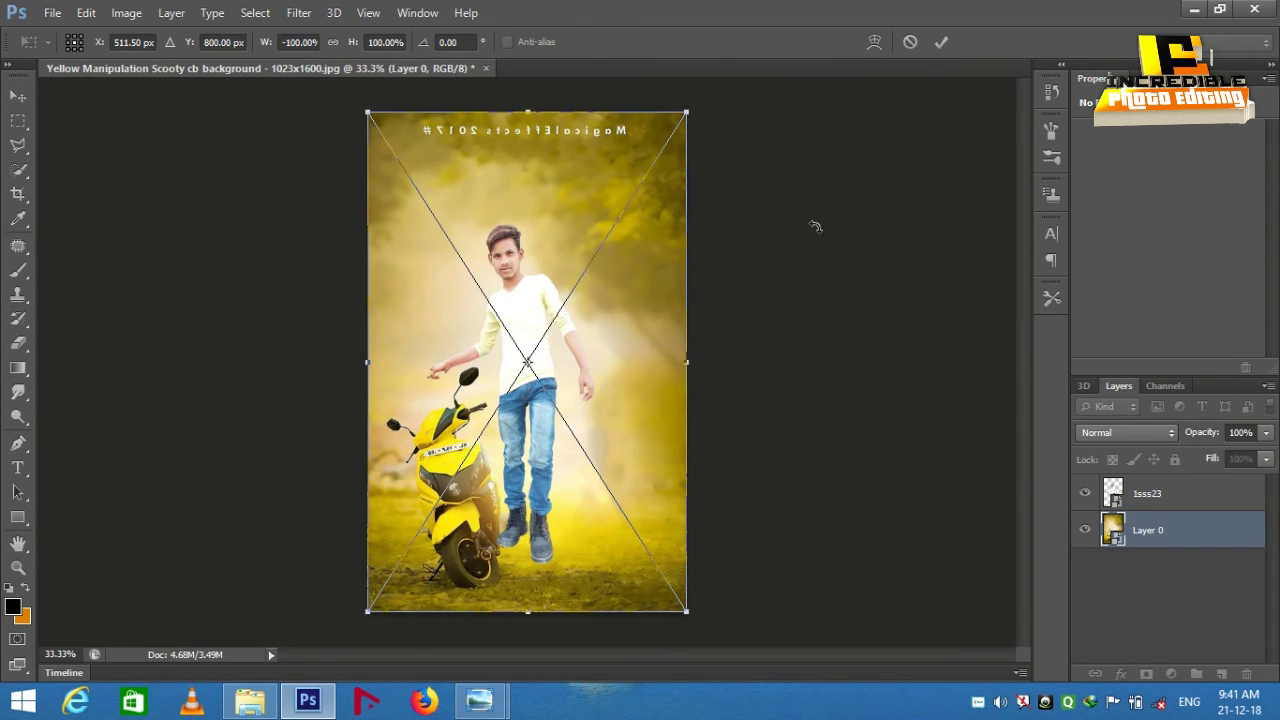
click(941, 42)
Move the young man beside the scooter and scale him to about 98.5%.
click(1195, 498)
mouse_move(533, 355)
mouse_down()
mouse_move(578, 370)
mouse_move(576, 393)
mouse_up()
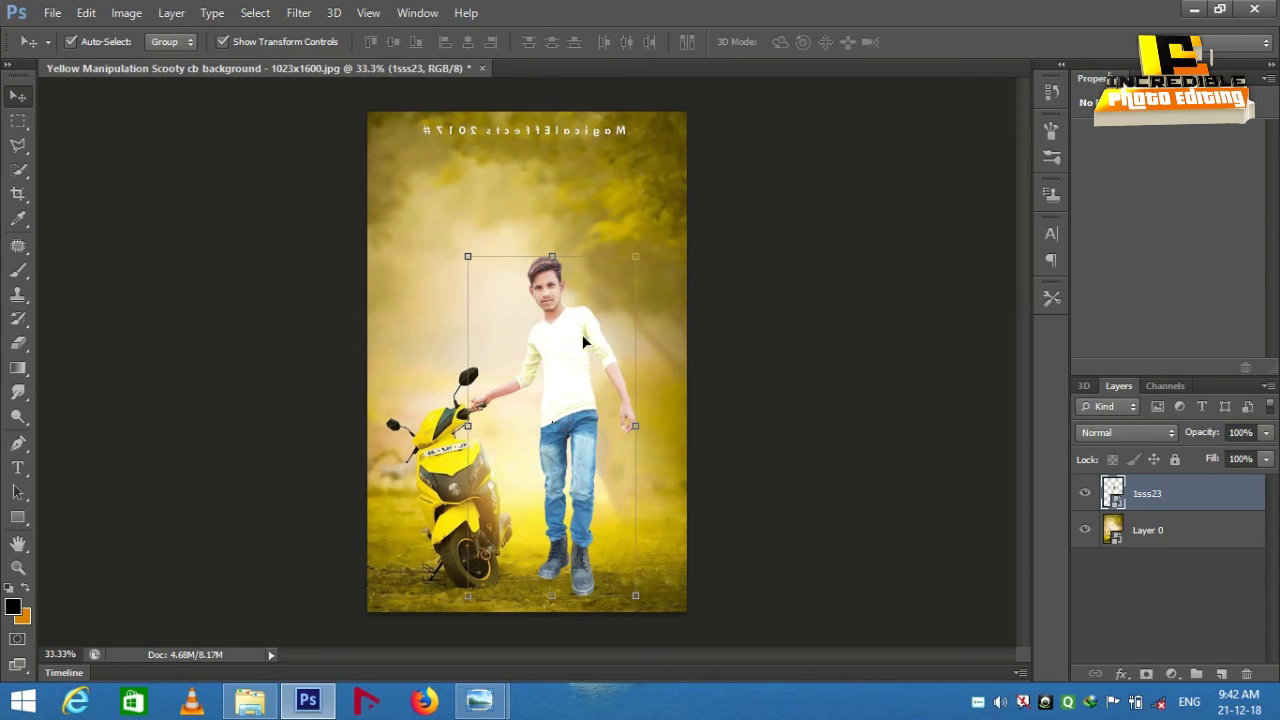
drag(579, 346, 578, 345)
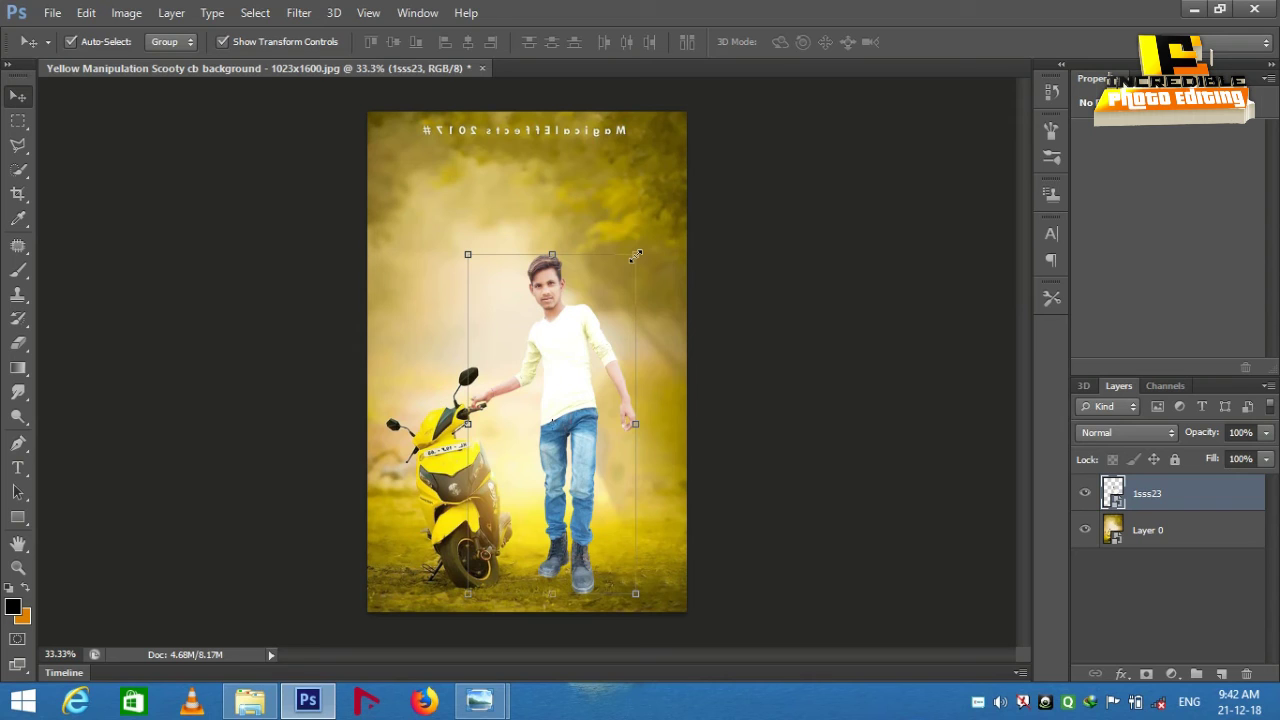
drag(636, 256, 630, 262)
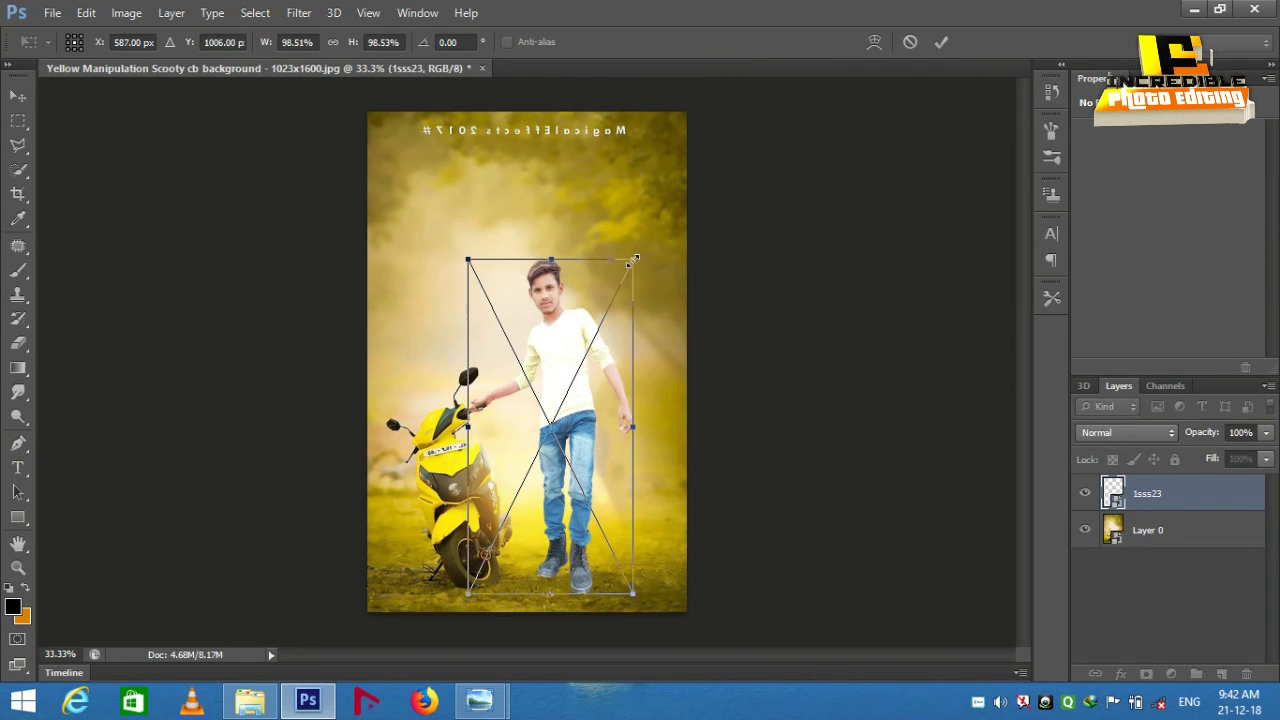
click(941, 42)
Start Puppet Warp on the young man, pinning the head, face and both shoulders.
key(ctrl+plus)
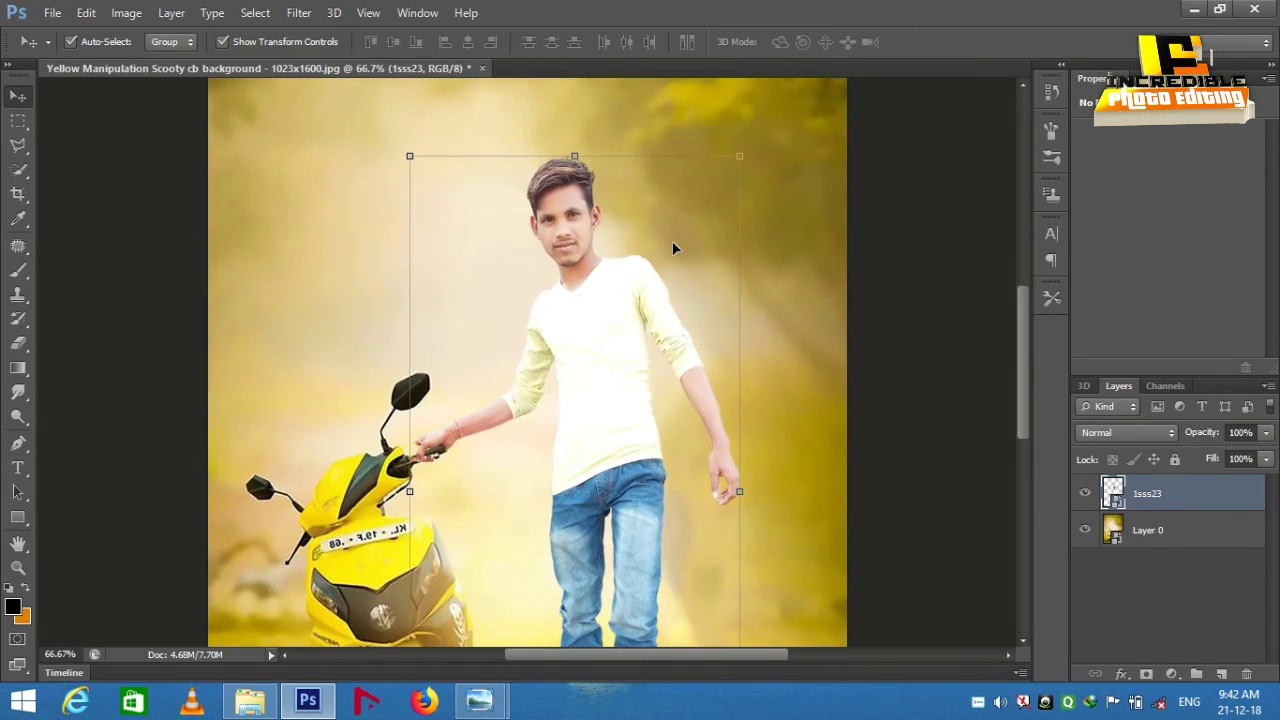
drag(1023, 314, 1023, 354)
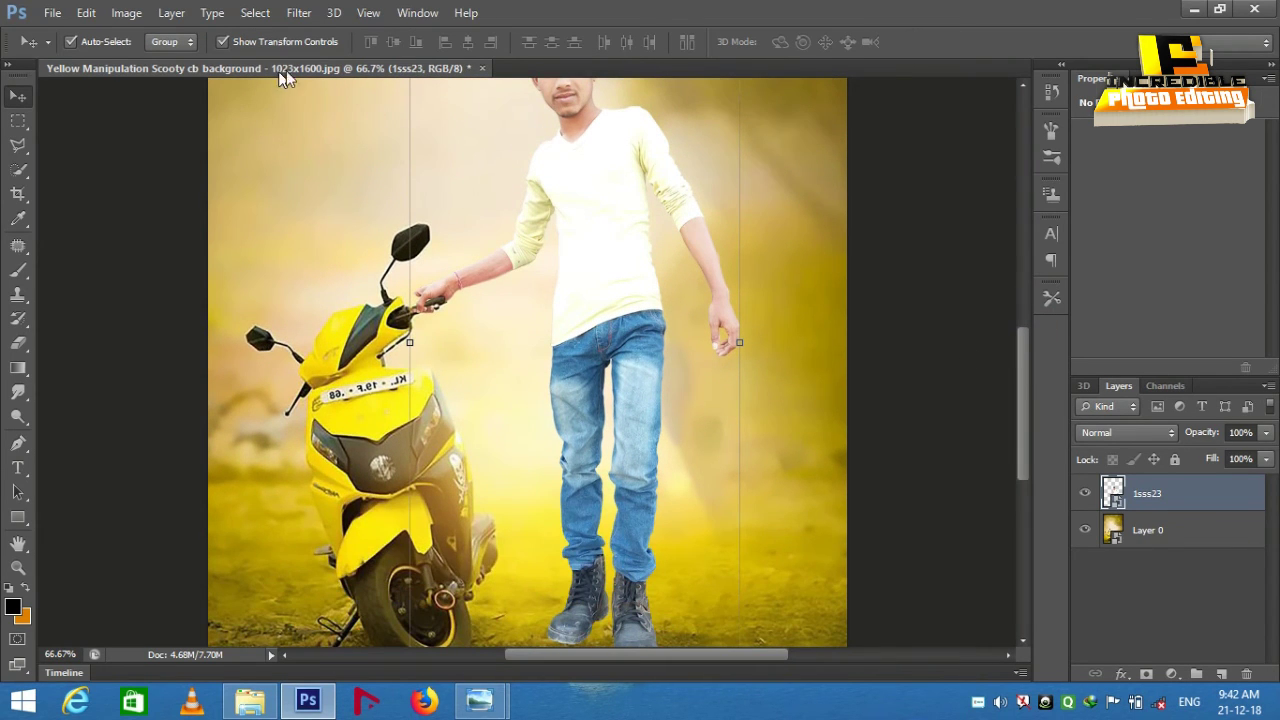
click(86, 13)
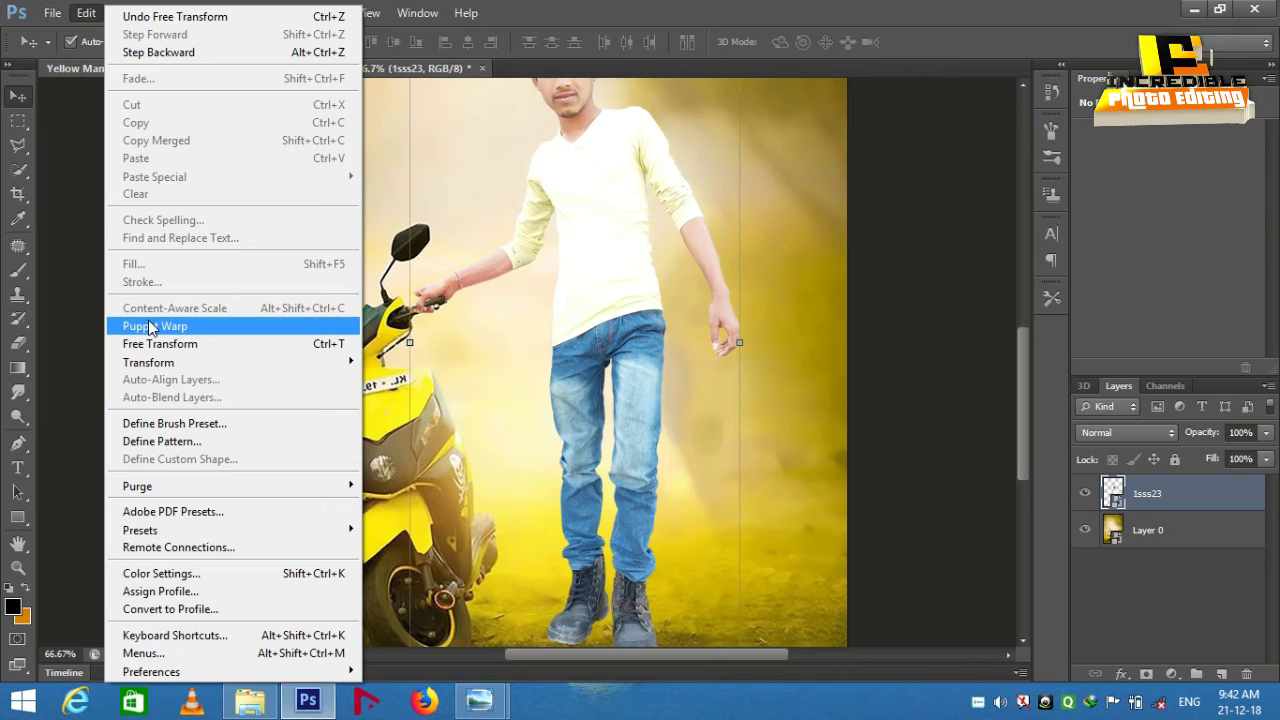
click(150, 327)
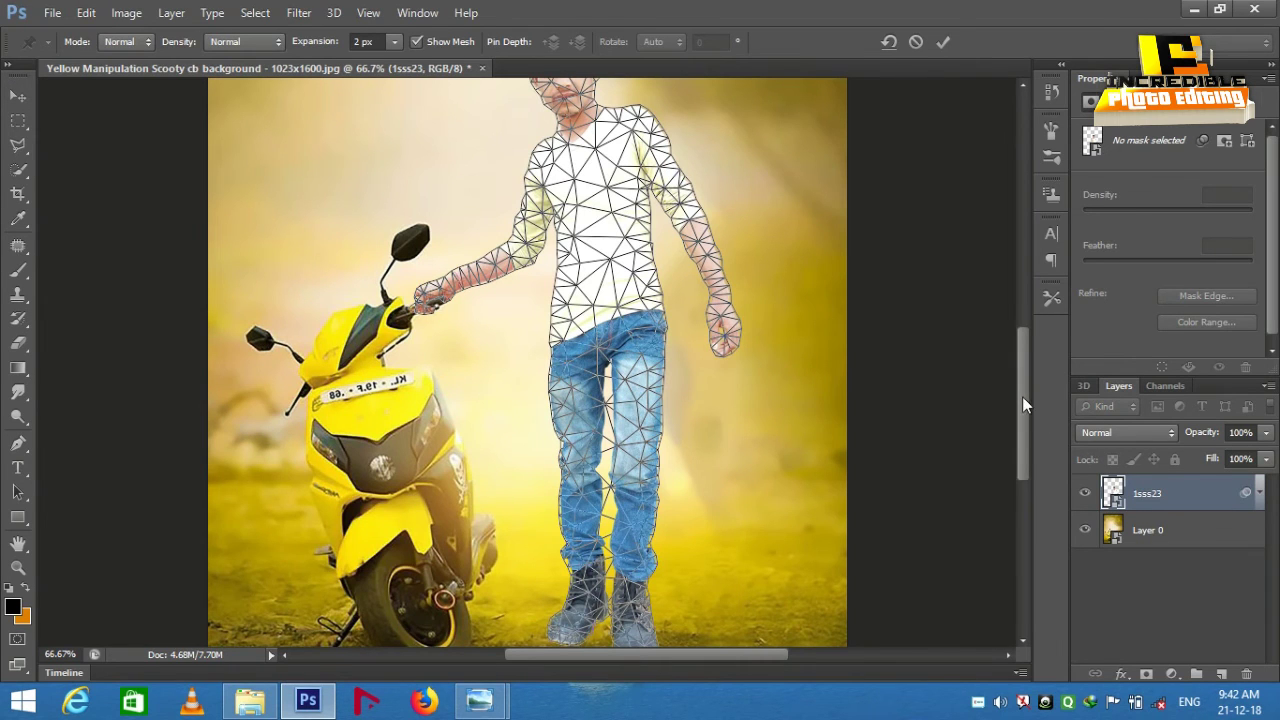
drag(1023, 404, 1023, 354)
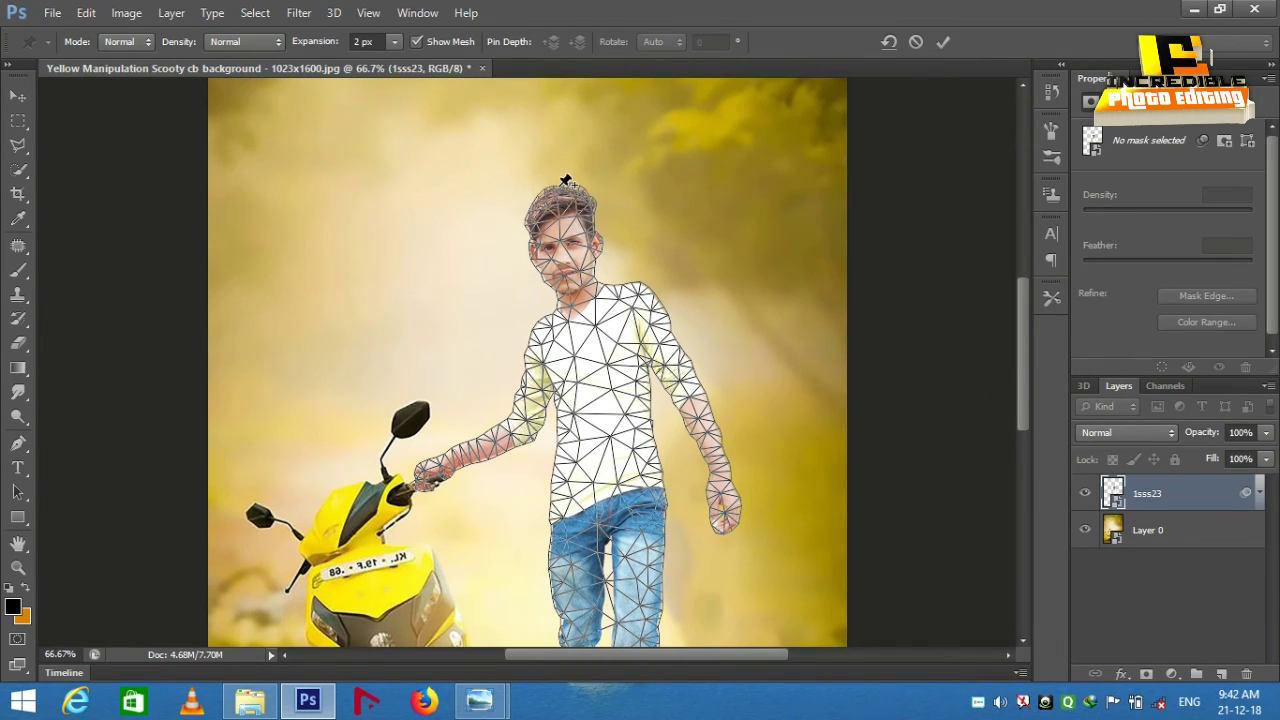
click(556, 189)
click(536, 259)
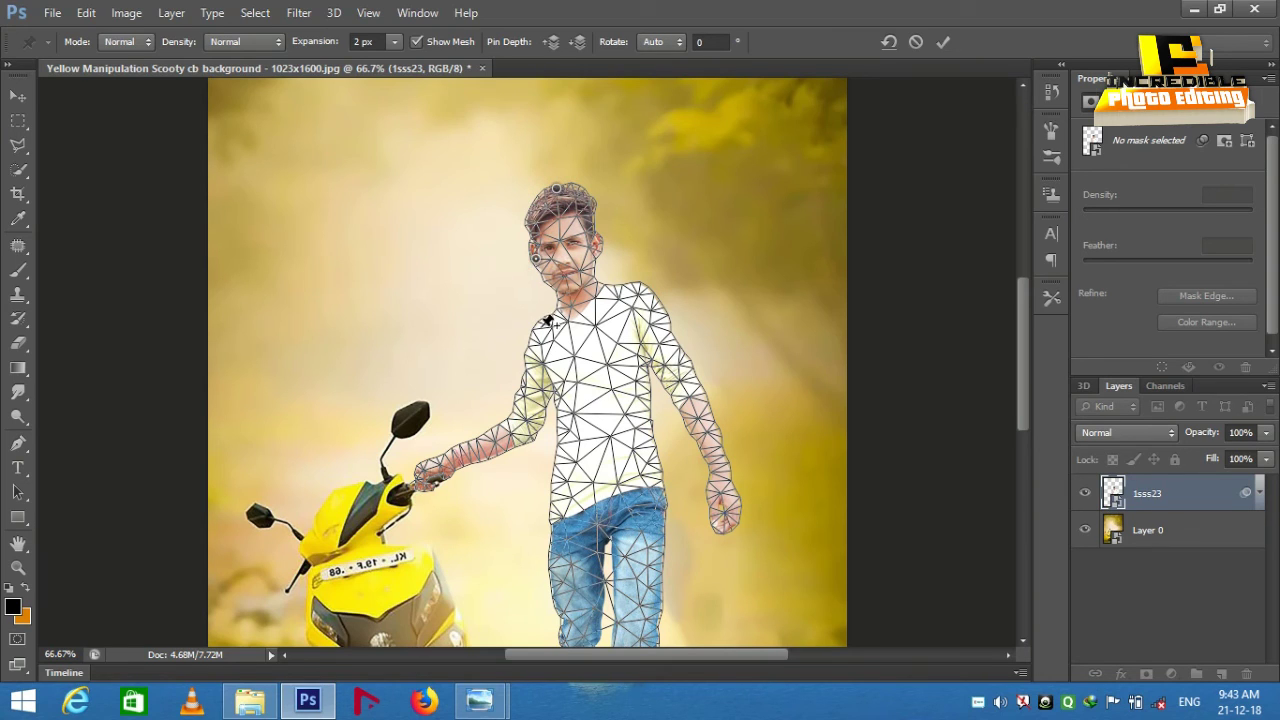
click(533, 330)
click(642, 287)
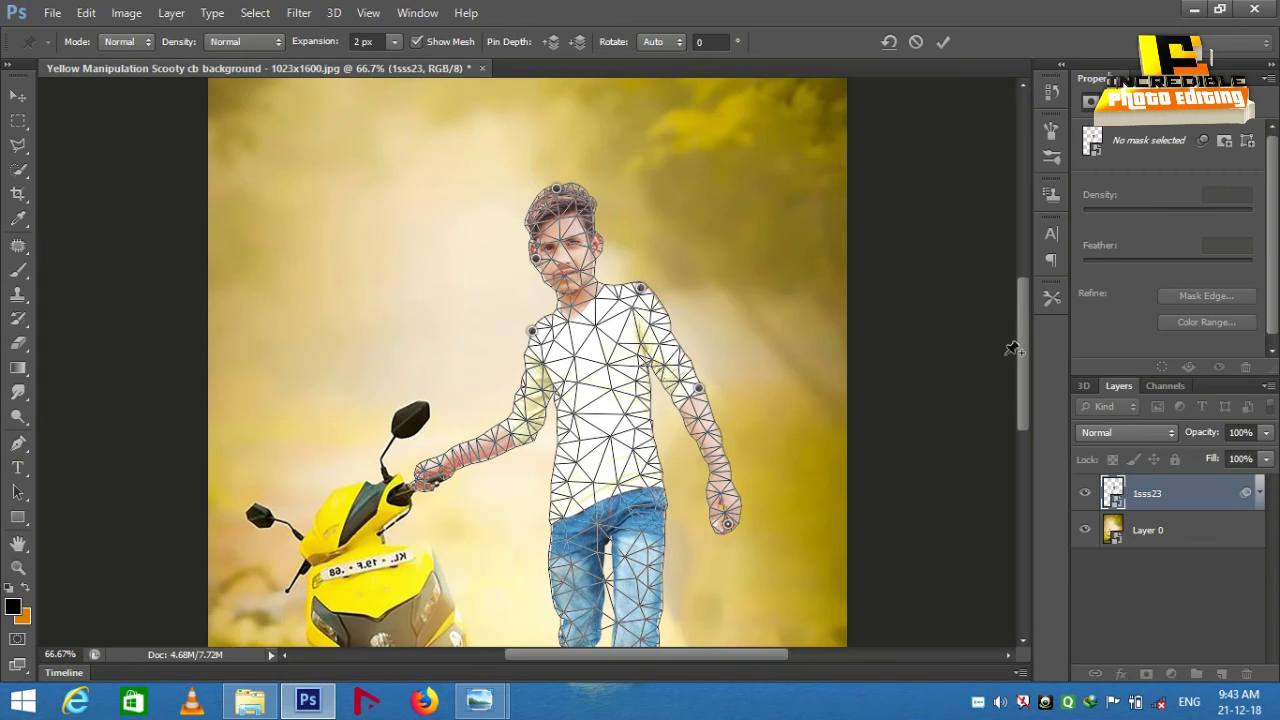
Add Puppet Warp pins at the elbow, both knees, wrist and forearm.
drag(1028, 302, 1027, 348)
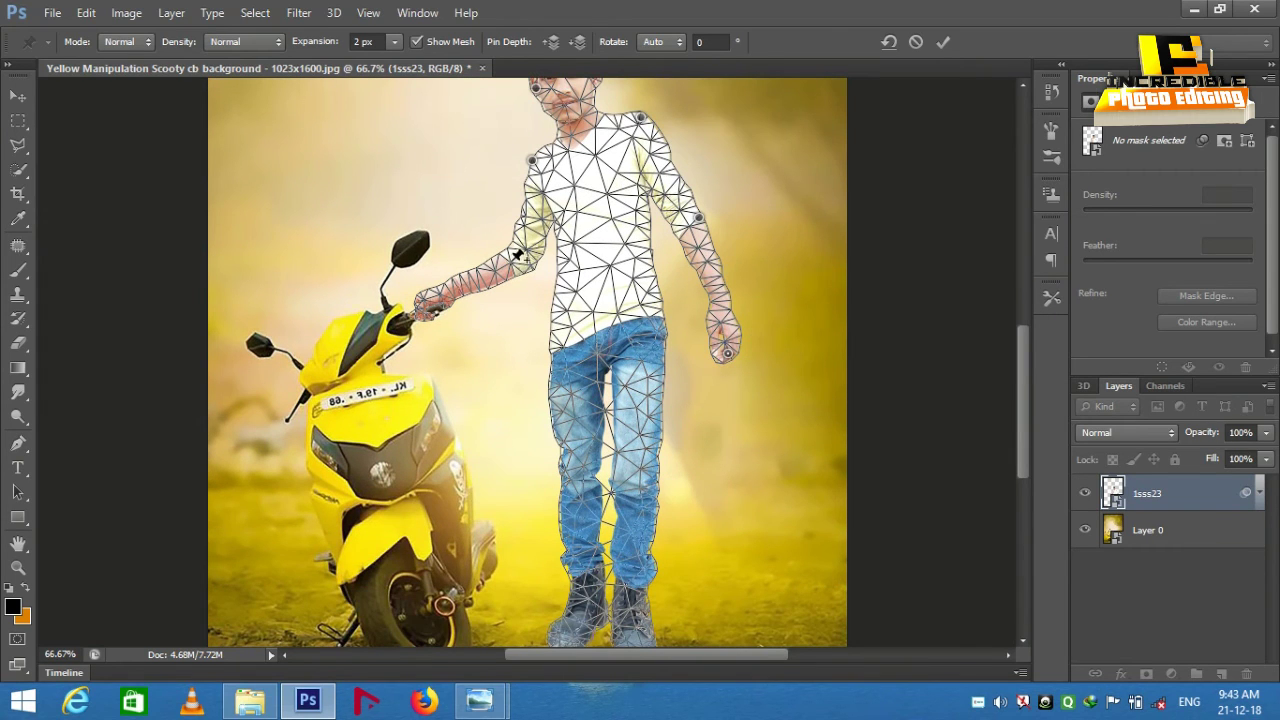
click(527, 264)
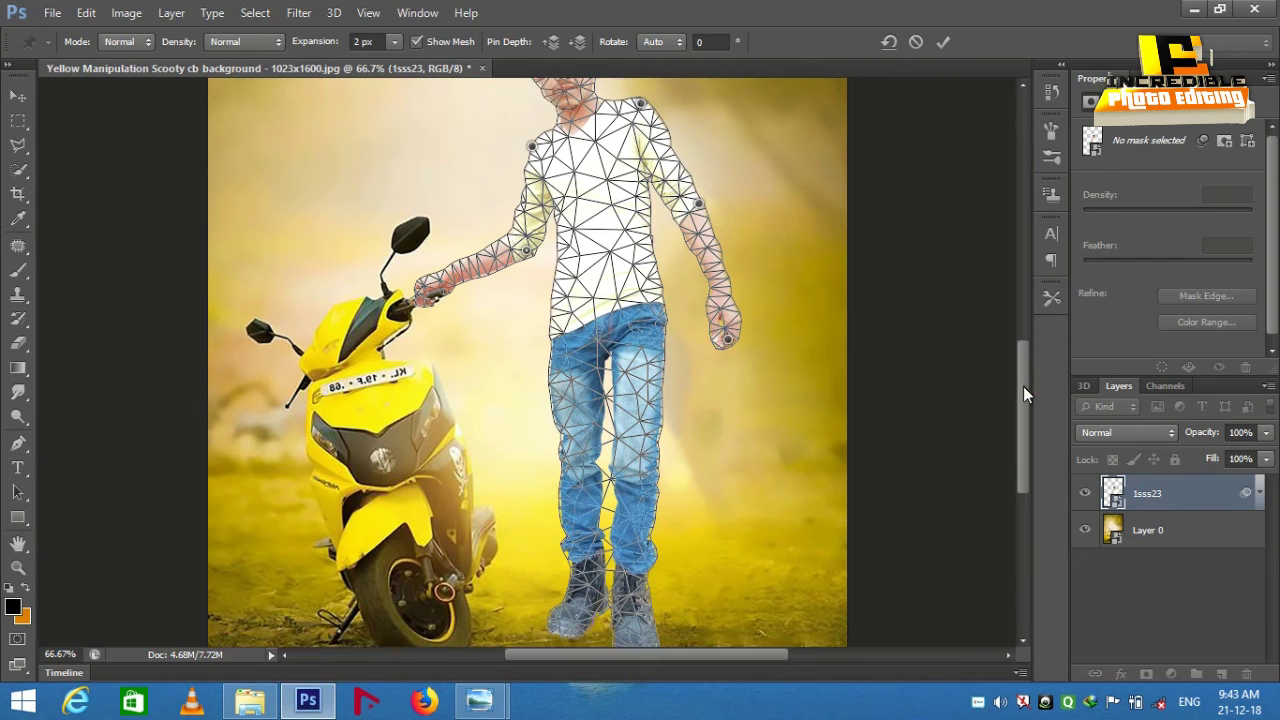
drag(1023, 373, 1023, 395)
click(575, 363)
click(651, 365)
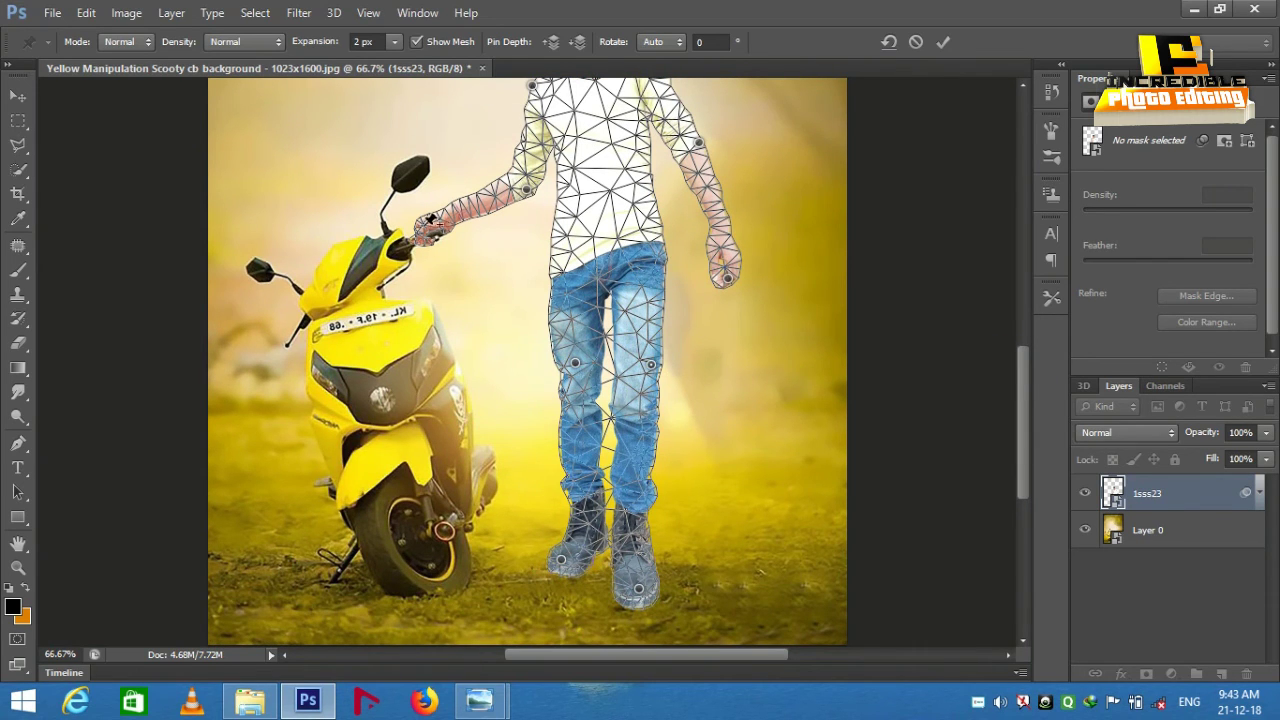
click(446, 226)
click(461, 202)
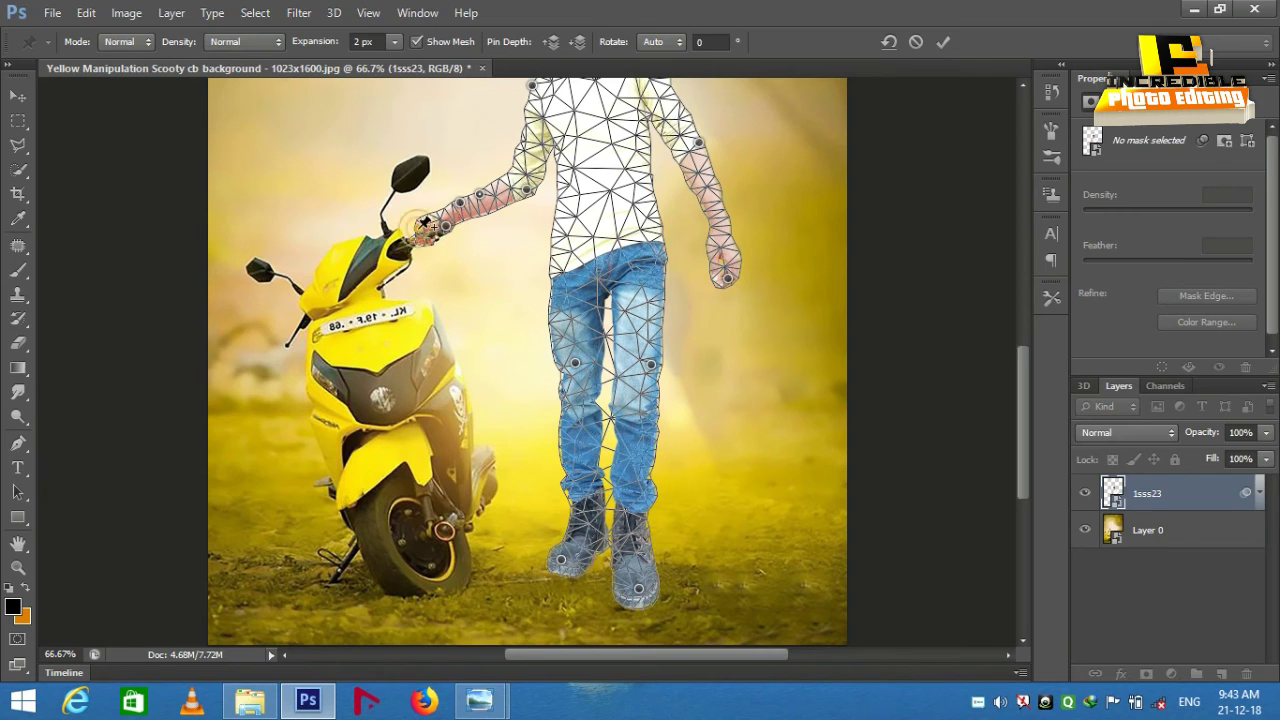
Rotate the hand about -8° and lift the forearm, then apply the warp.
drag(425, 224, 428, 240)
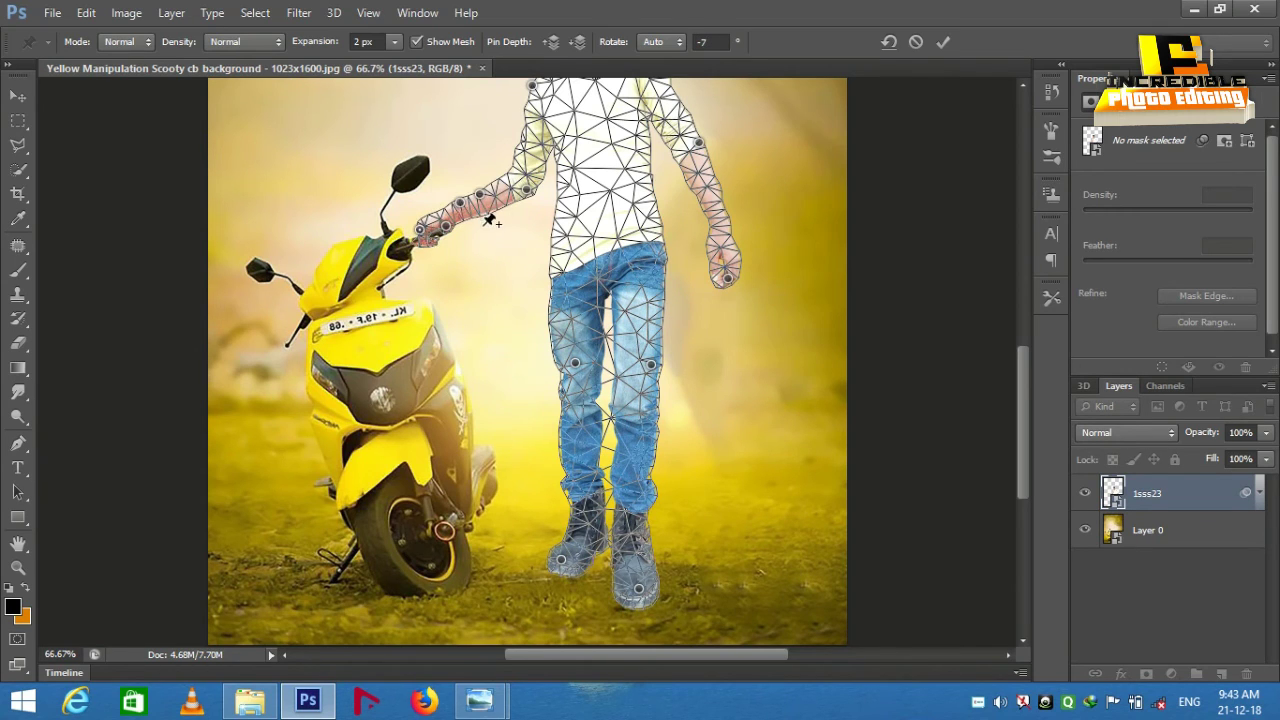
drag(485, 201, 481, 195)
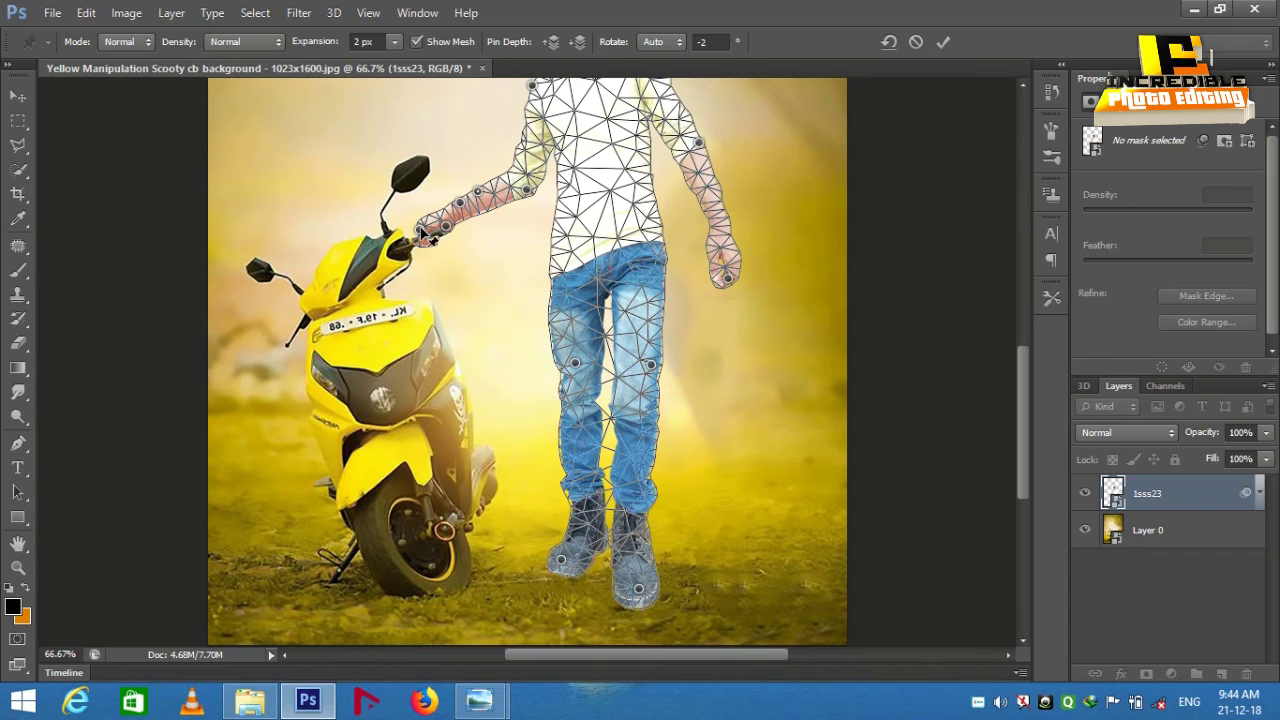
click(943, 42)
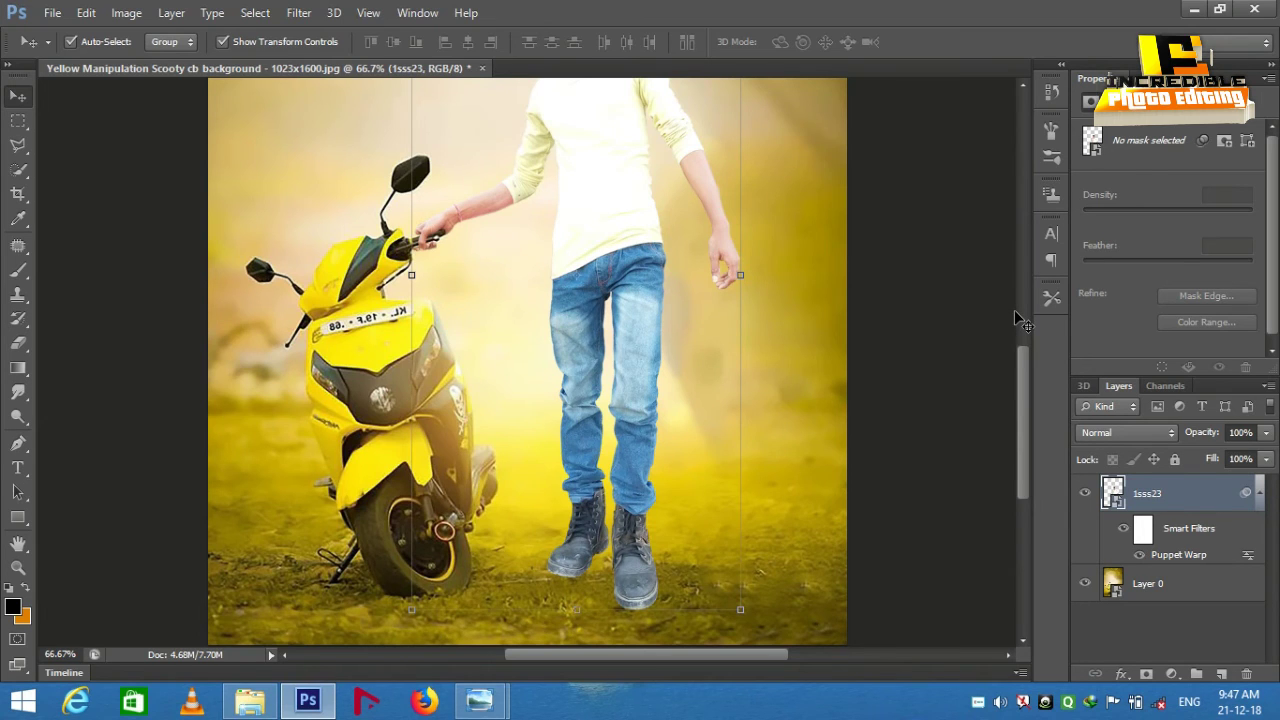
Reapply Puppet Warp, rotating the forearm pin about -28° so the hand reaches the handlebar.
key(ctrl+plus)
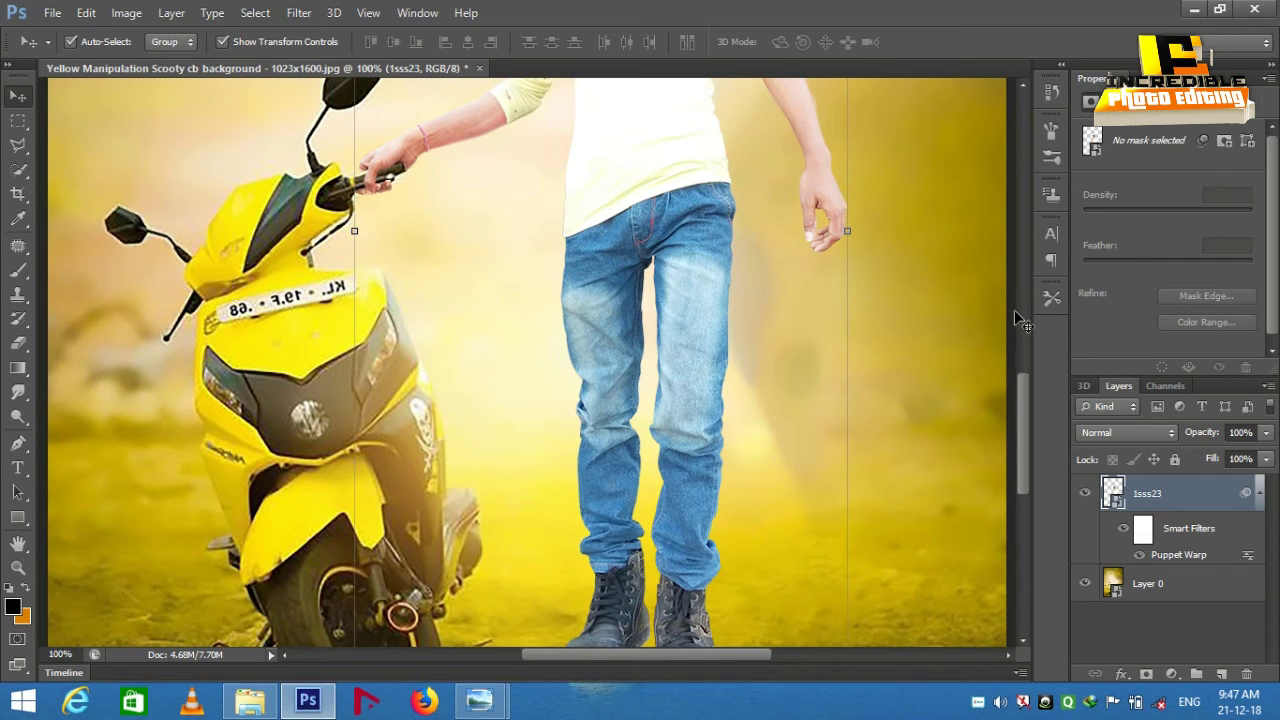
click(86, 12)
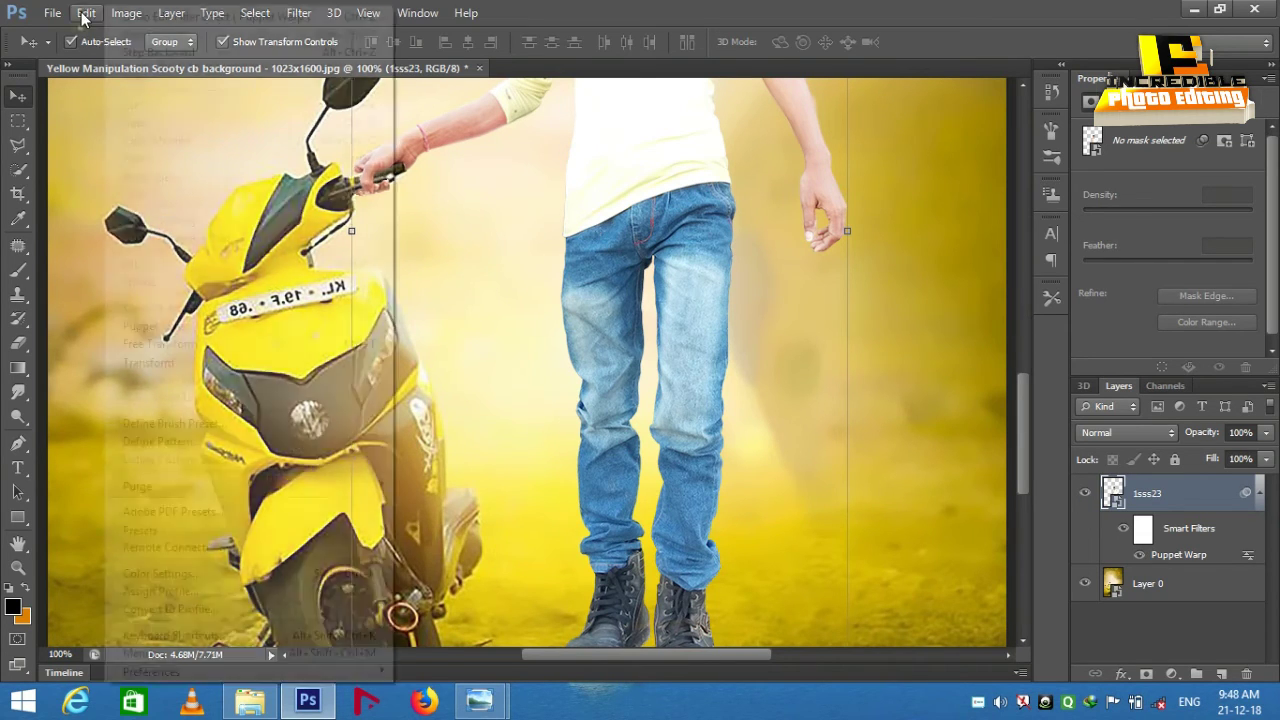
click(120, 326)
drag(362, 195, 400, 150)
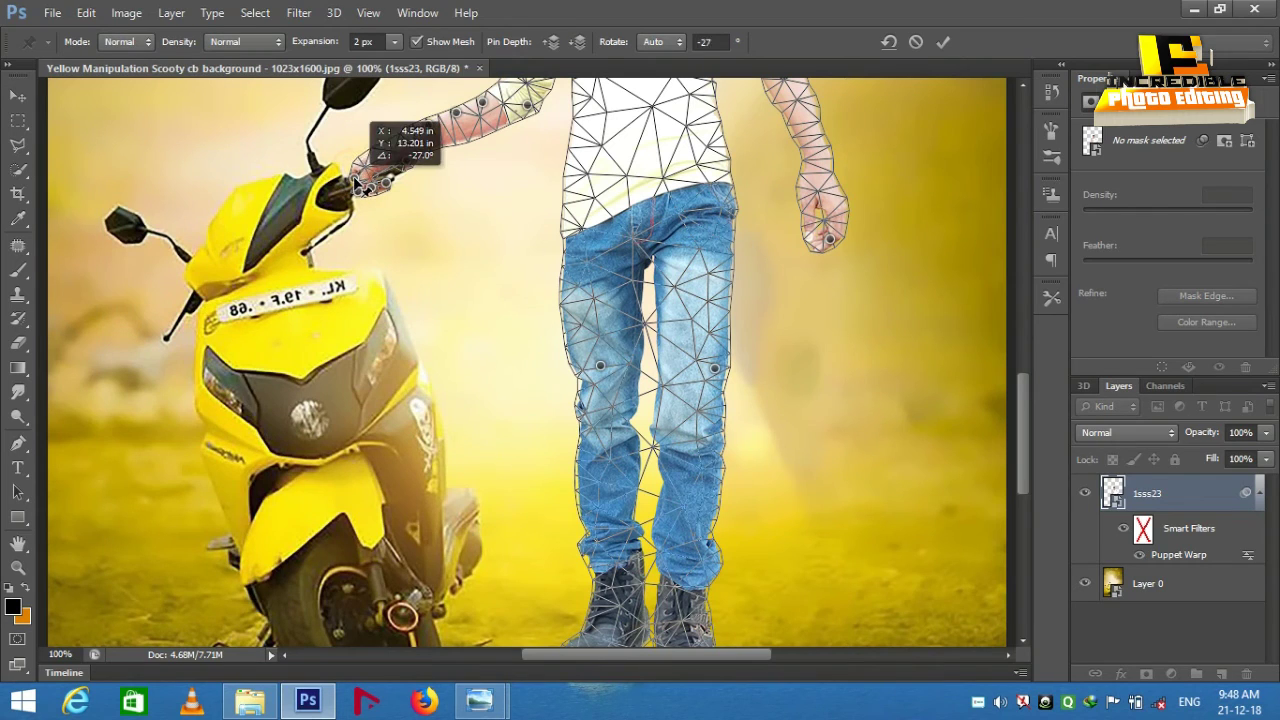
click(944, 43)
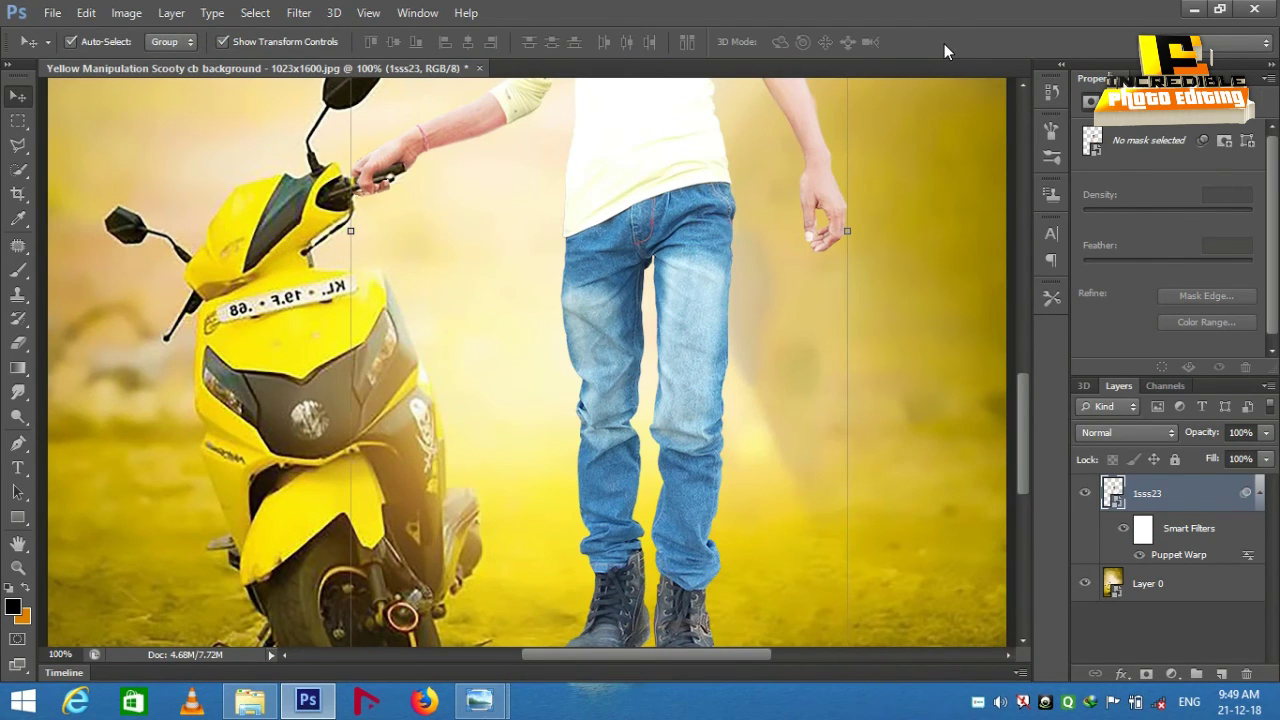
key(ctrl+minus)
key(ctrl+minus)
key(ctrl+minus)
key(ctrl+minus)
key(ctrl+plus)
key(ctrl+plus)
key(ctrl+plus)
key(ctrl+minus)
key(ctrl+minus)
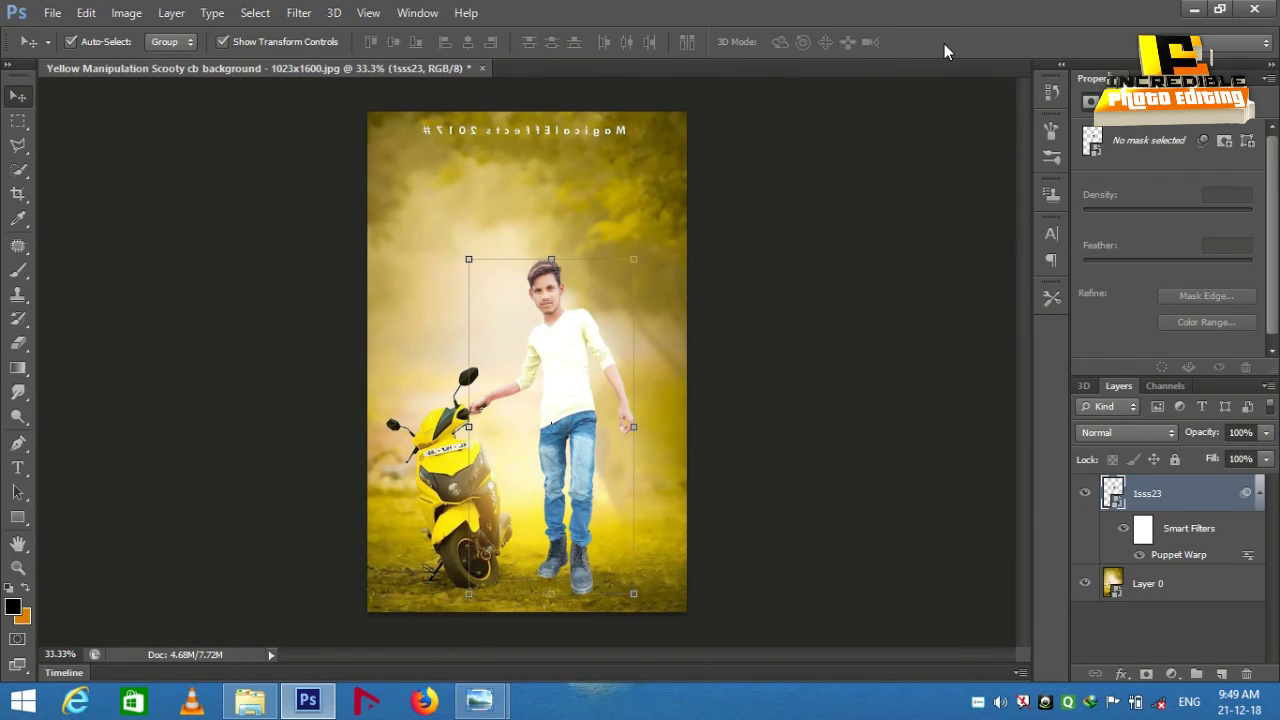
Crop with a 4x6 portrait box, nudging the image right to frame man and scooter.
click(18, 193)
drag(683, 128, 598, 172)
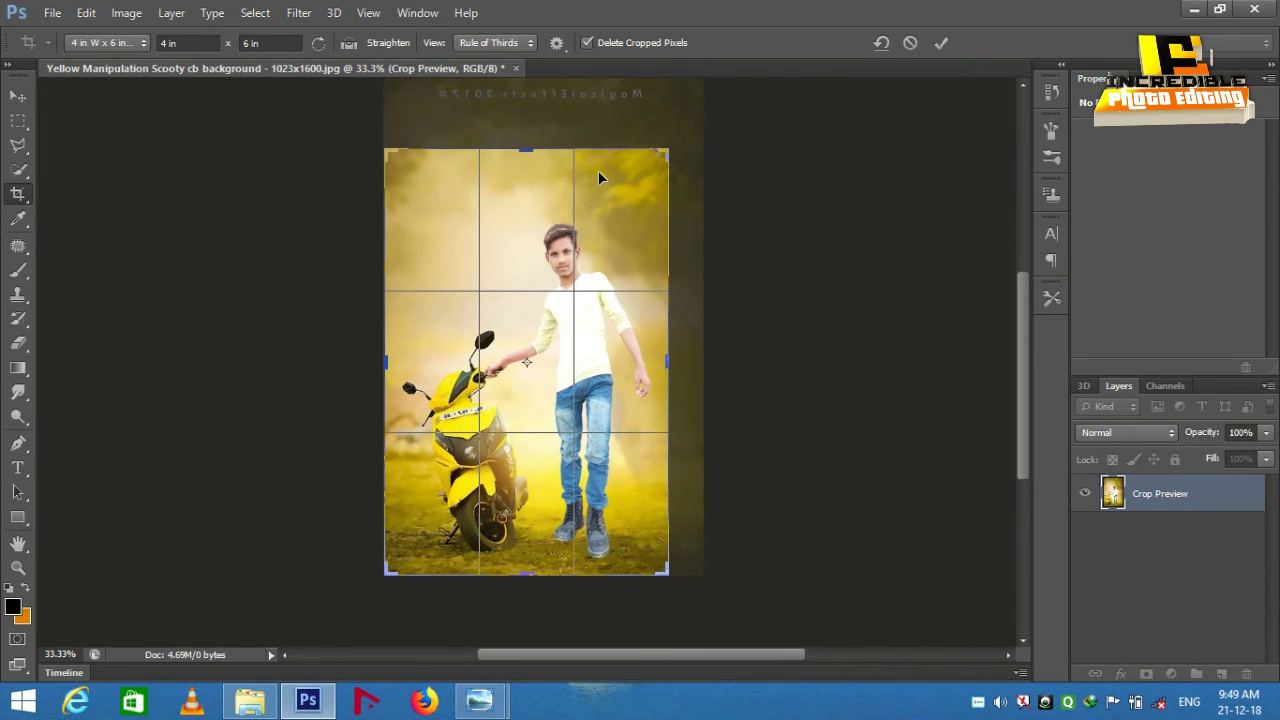
drag(598, 177, 590, 177)
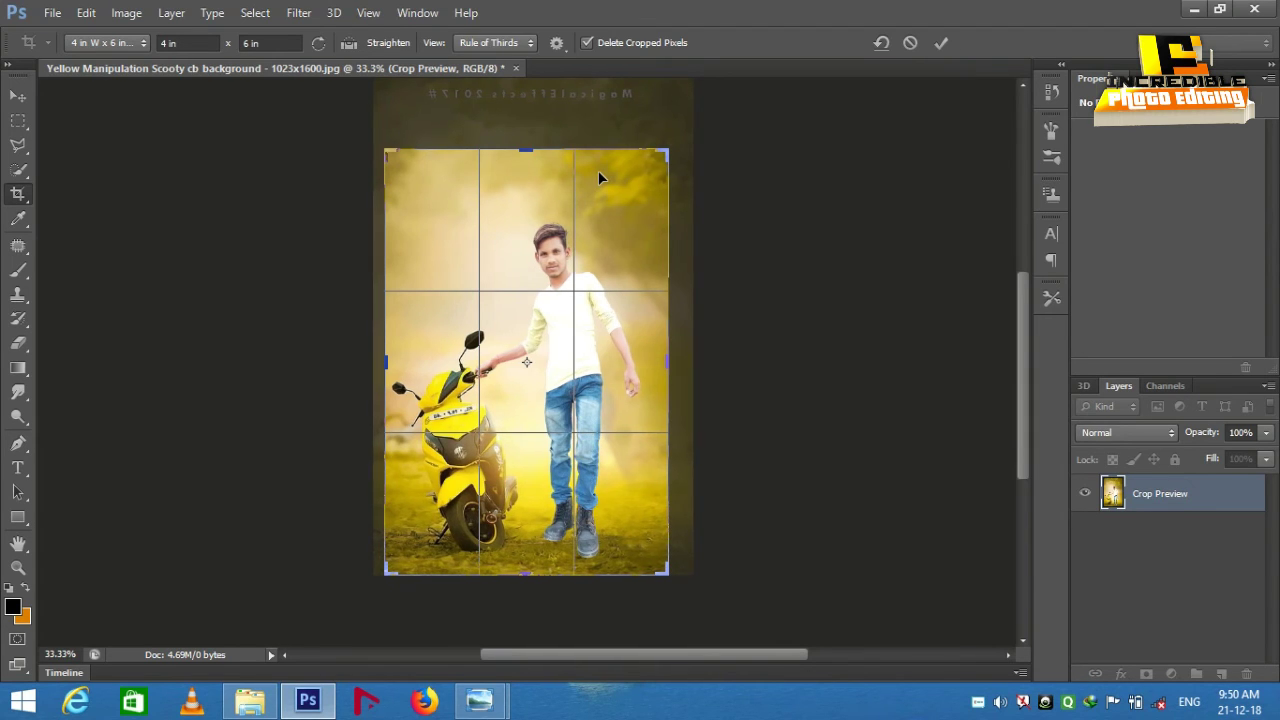
key(shift+Left)
key(shift+Left)
key(shift+Right)
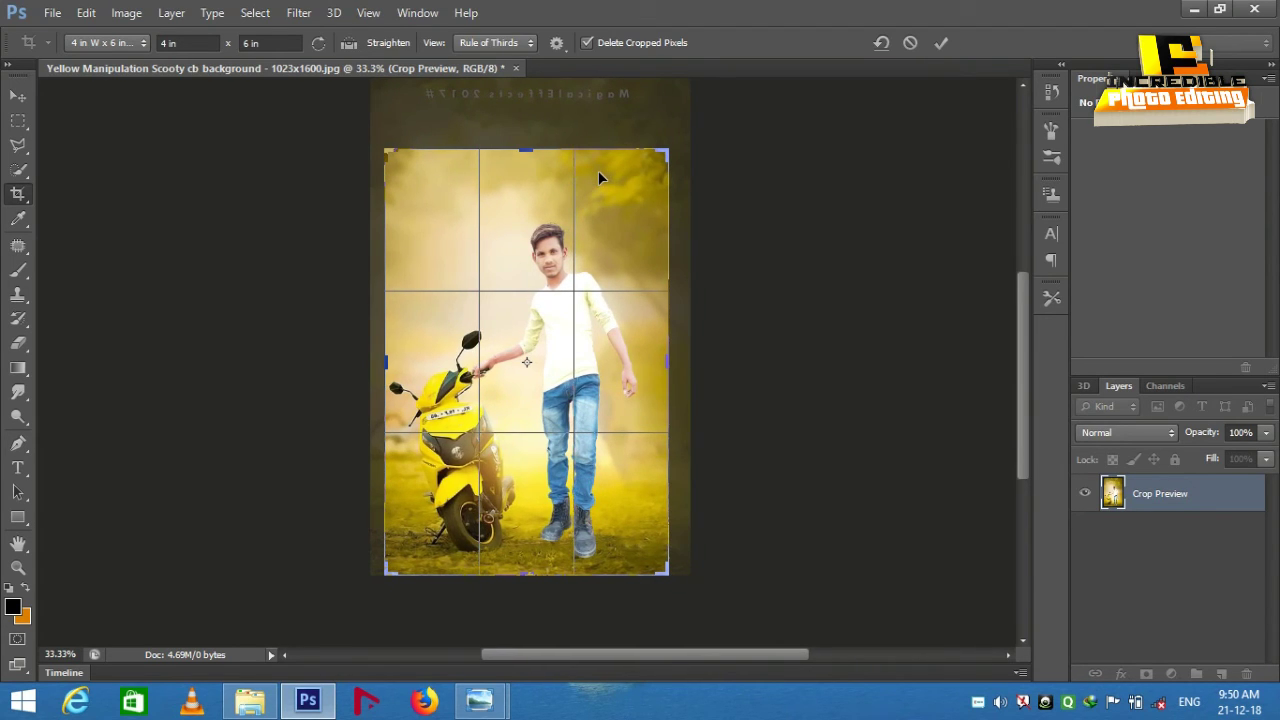
key(shift+Right)
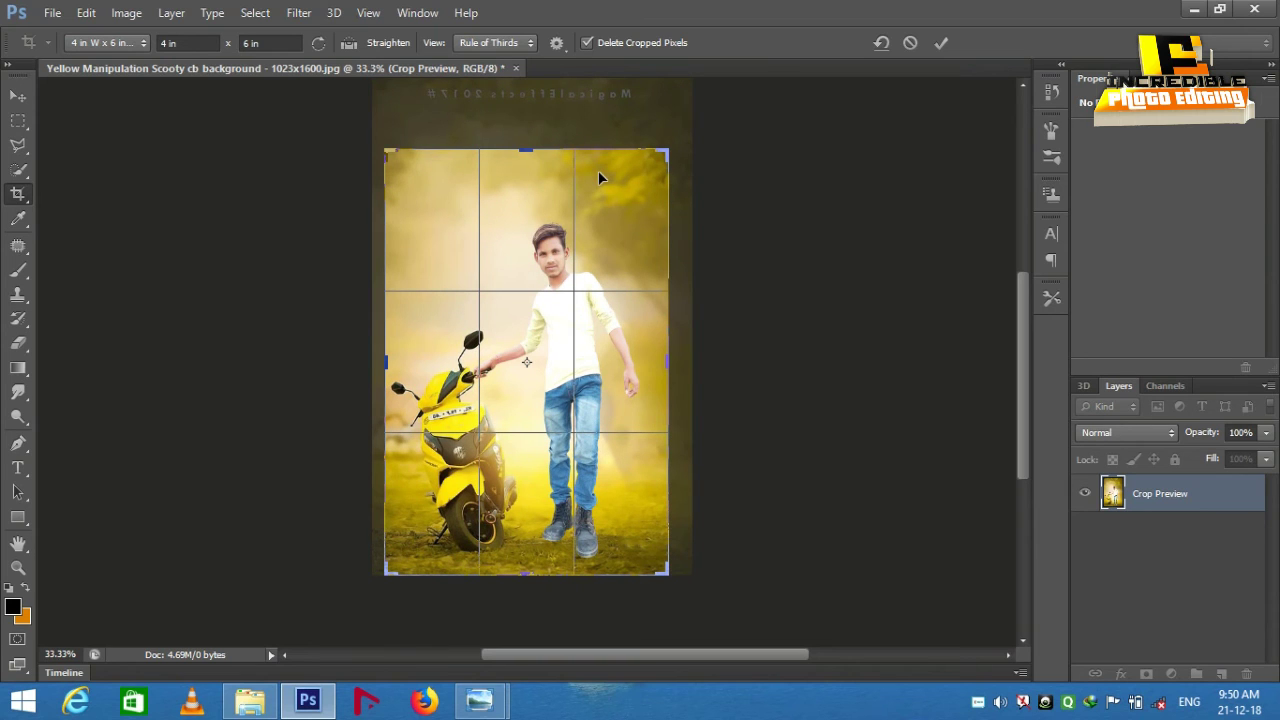
drag(666, 143, 672, 133)
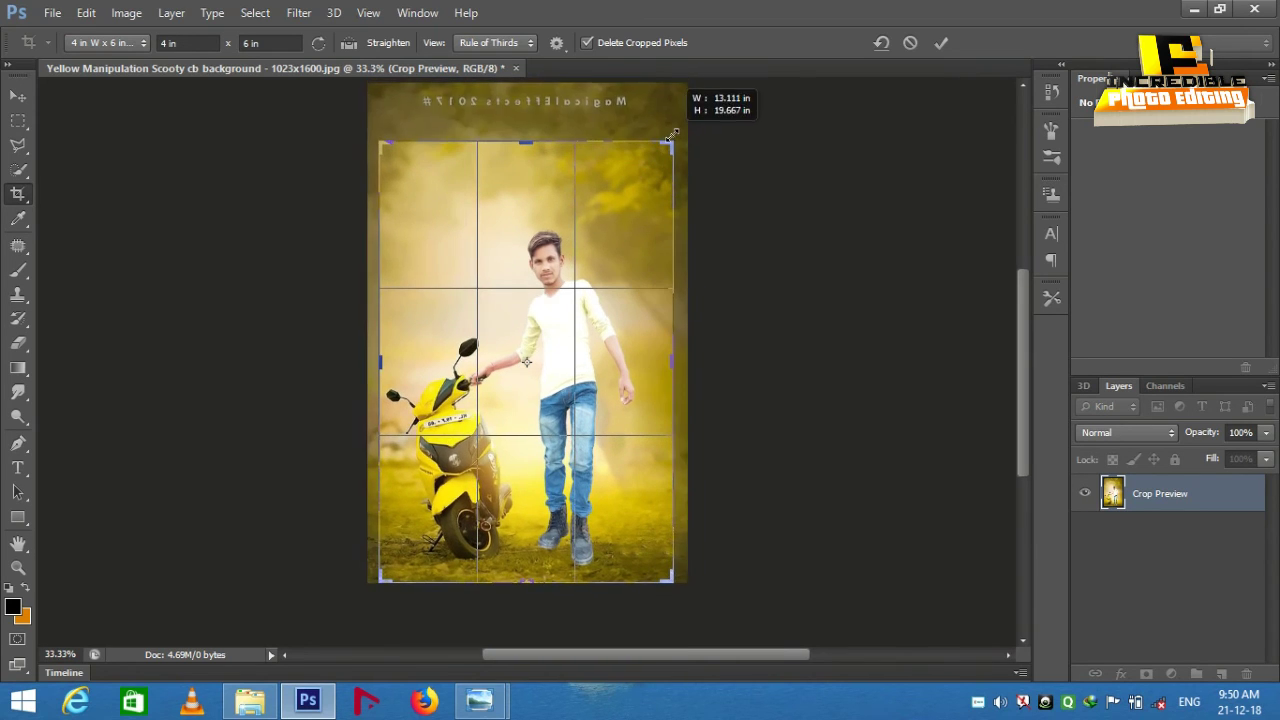
key(shift+Right)
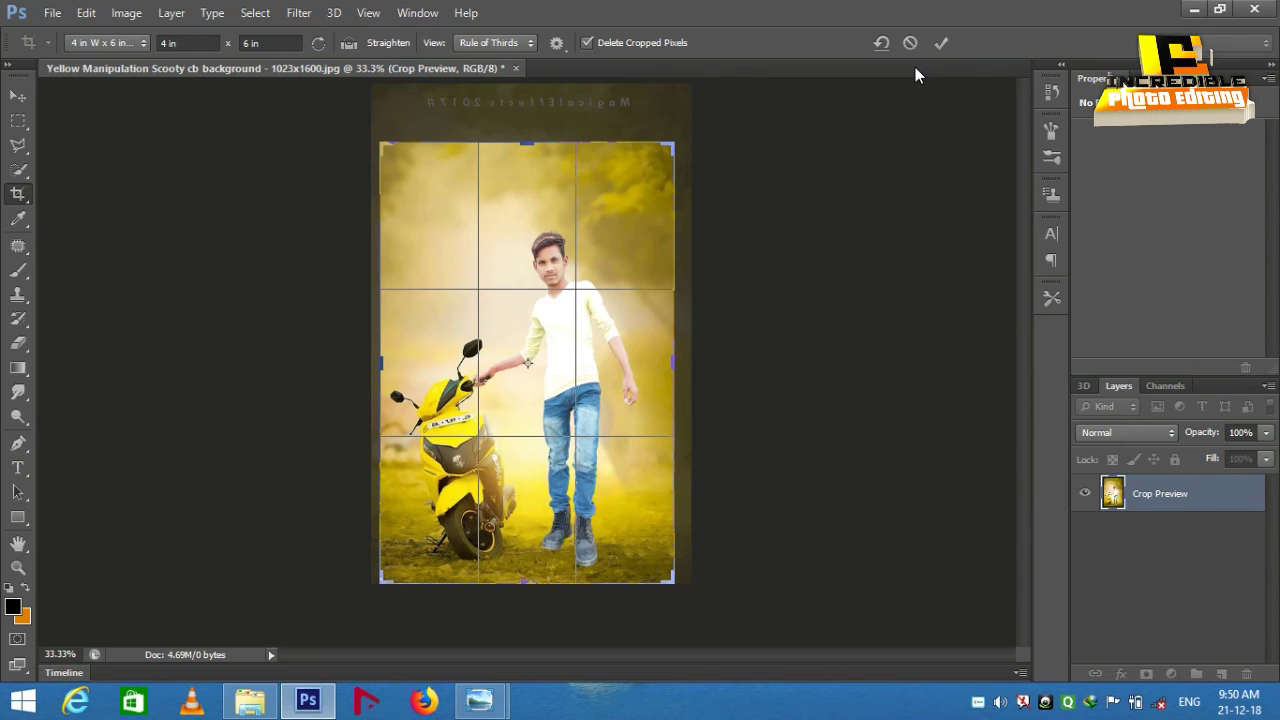
click(939, 43)
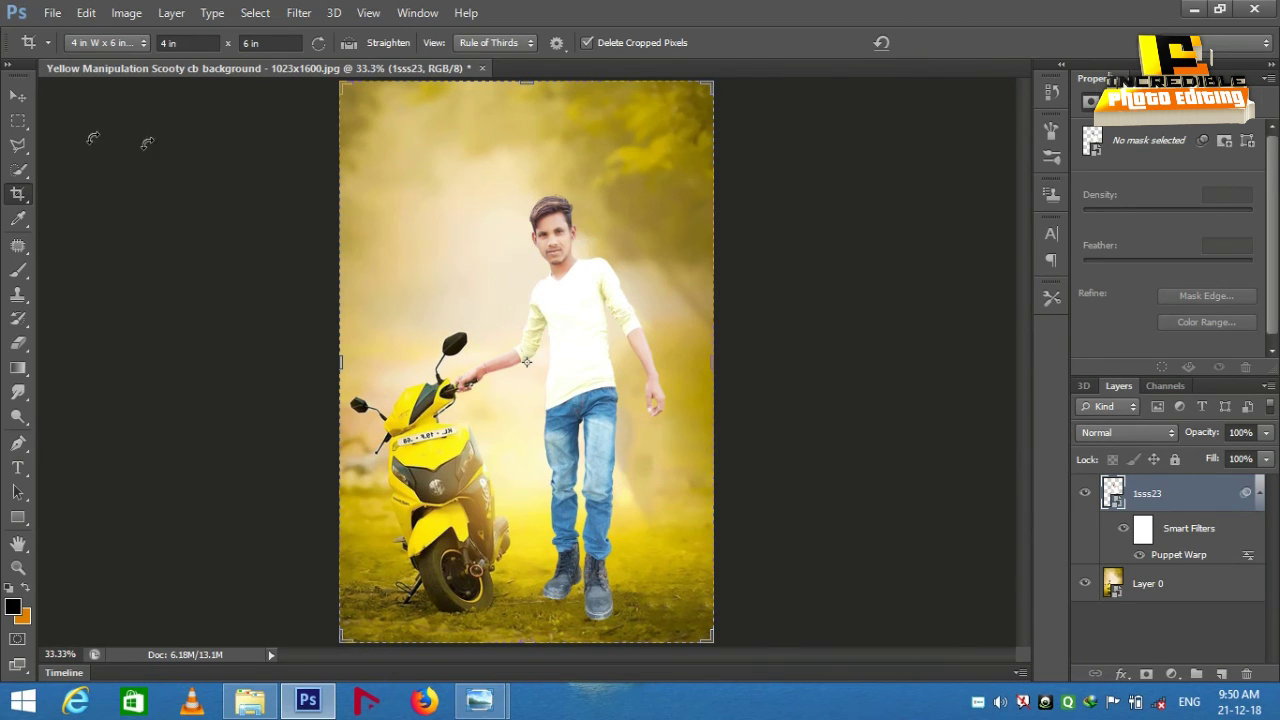
Set the Quick Selection brush size to 33.
click(18, 170)
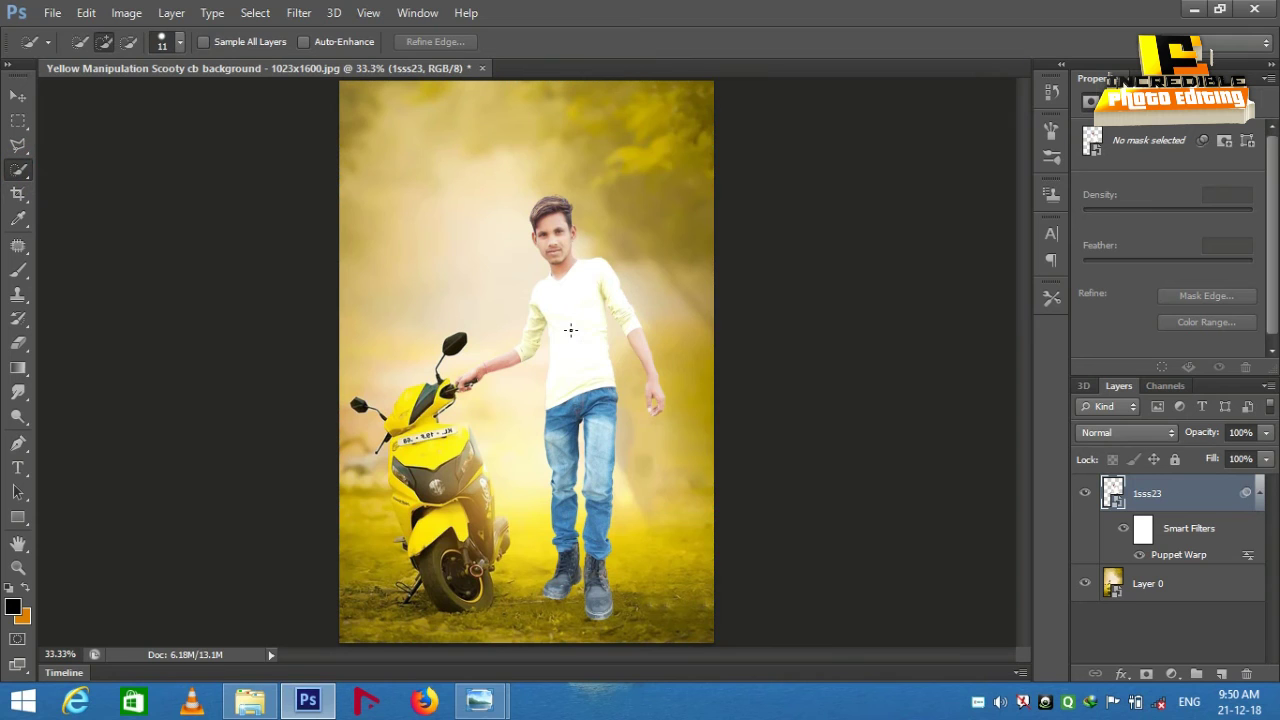
click(182, 43)
text(33)
key(Return)
Paint a selection over the shirt from shoulder and neck down to the hem.
key(ctrl+plus)
key(ctrl+plus)
key(ctrl+plus)
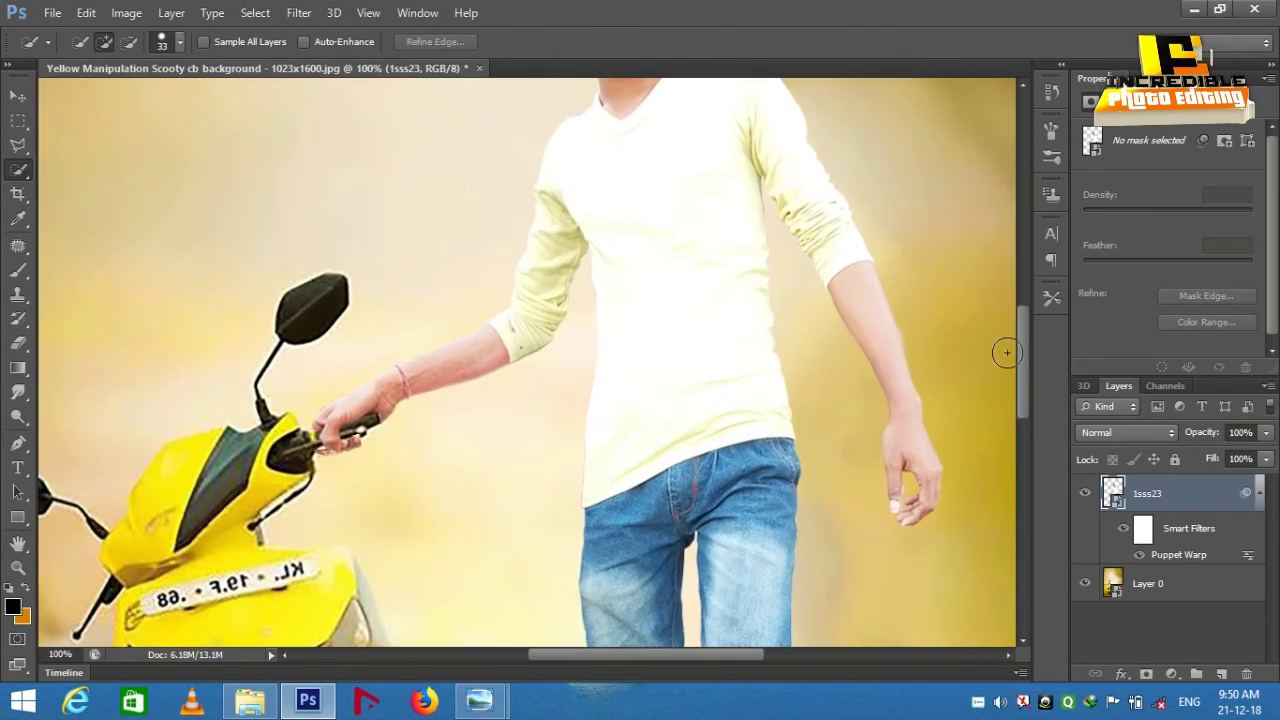
drag(1021, 352, 1021, 332)
mouse_move(661, 260)
mouse_down()
mouse_move(631, 266)
mouse_move(680, 200)
mouse_move(694, 143)
mouse_move(751, 163)
mouse_move(809, 257)
mouse_move(835, 333)
mouse_move(880, 334)
mouse_move(809, 371)
mouse_up()
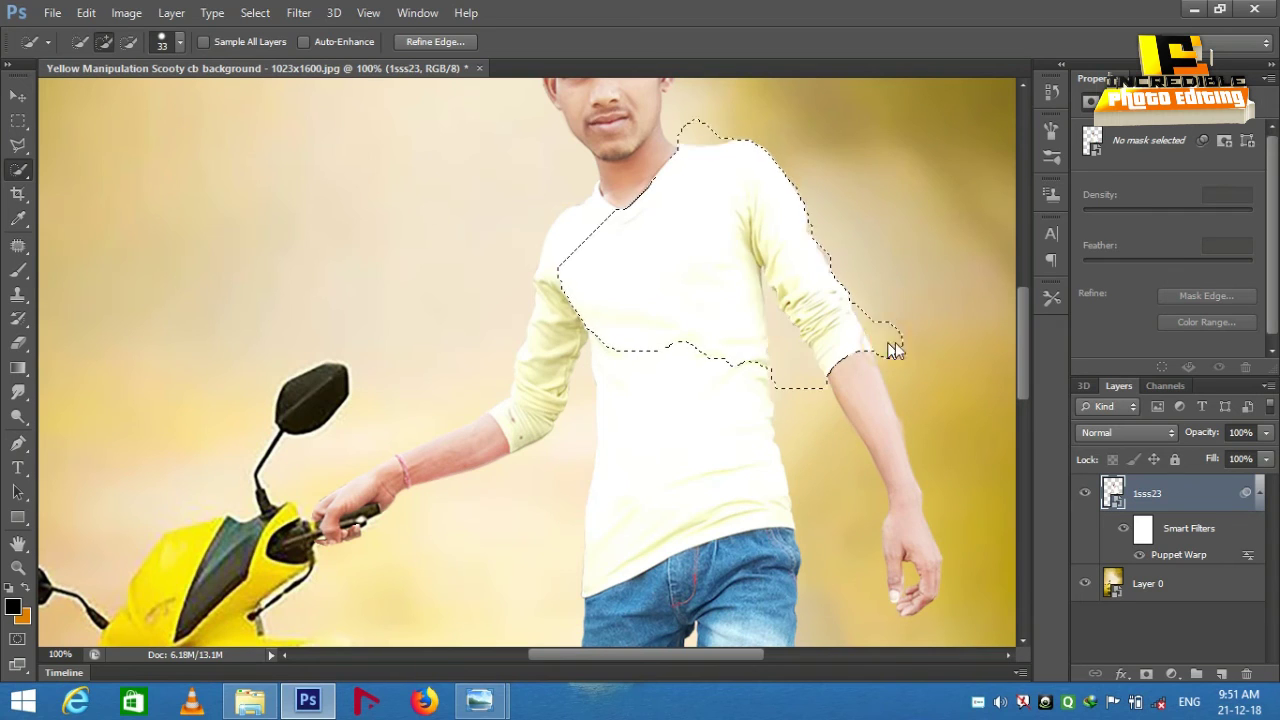
mouse_move(571, 223)
mouse_down()
mouse_move(582, 181)
mouse_move(514, 403)
mouse_move(502, 402)
mouse_move(529, 434)
mouse_up()
mouse_move(602, 552)
mouse_down()
mouse_move(580, 580)
mouse_move(797, 500)
mouse_up()
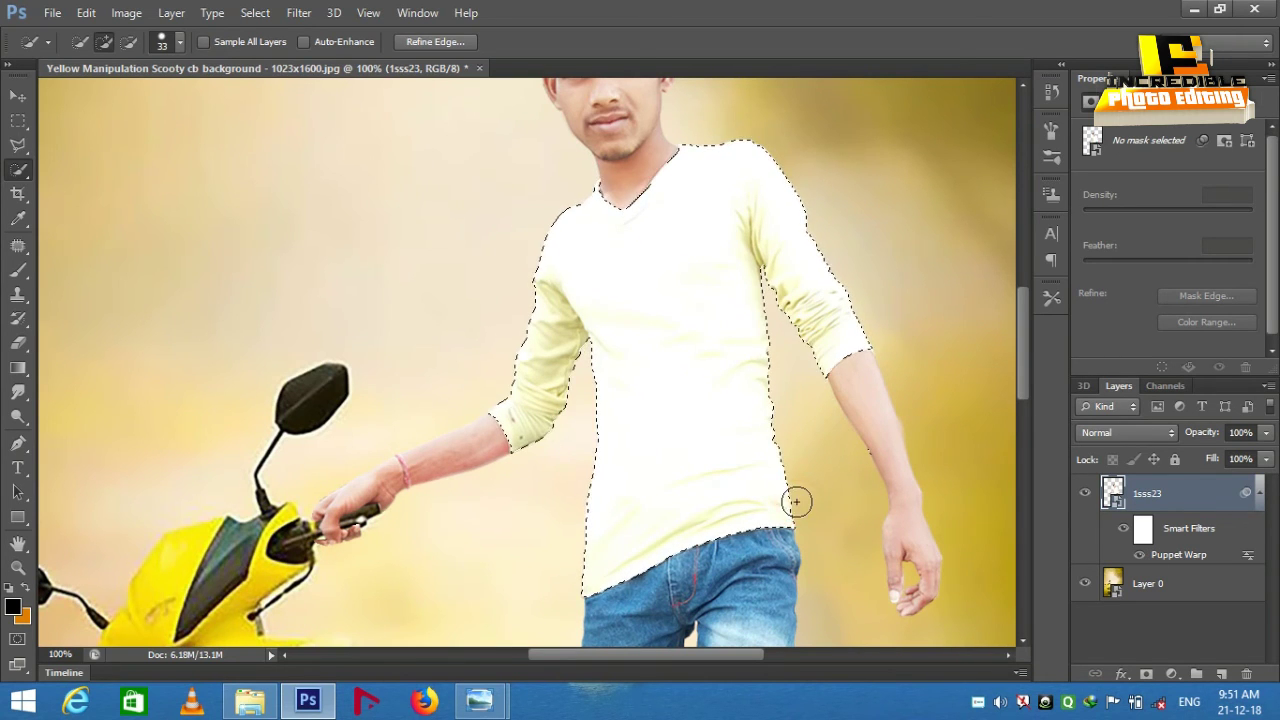
key(ctrl+j)
Refine the shirt selection's collar edge with Smart Radius and a size-16 refine brush.
click(255, 12)
click(288, 199)
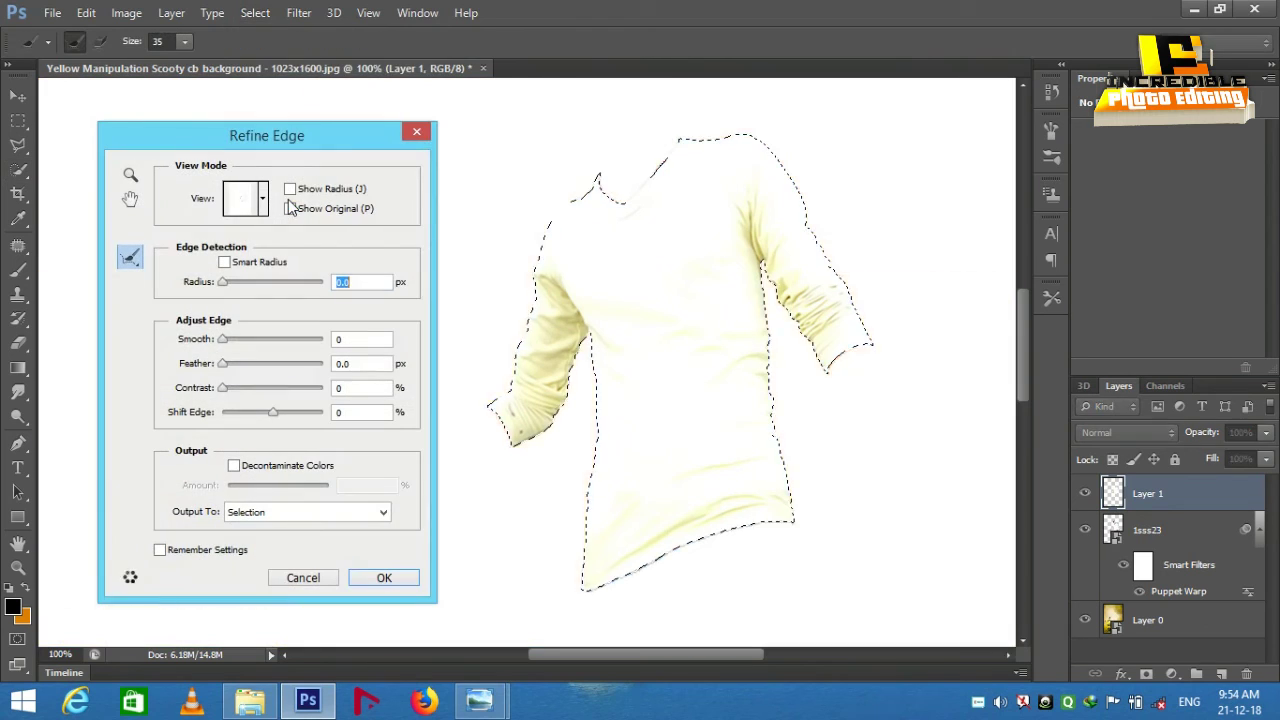
click(226, 264)
click(184, 41)
click(165, 60)
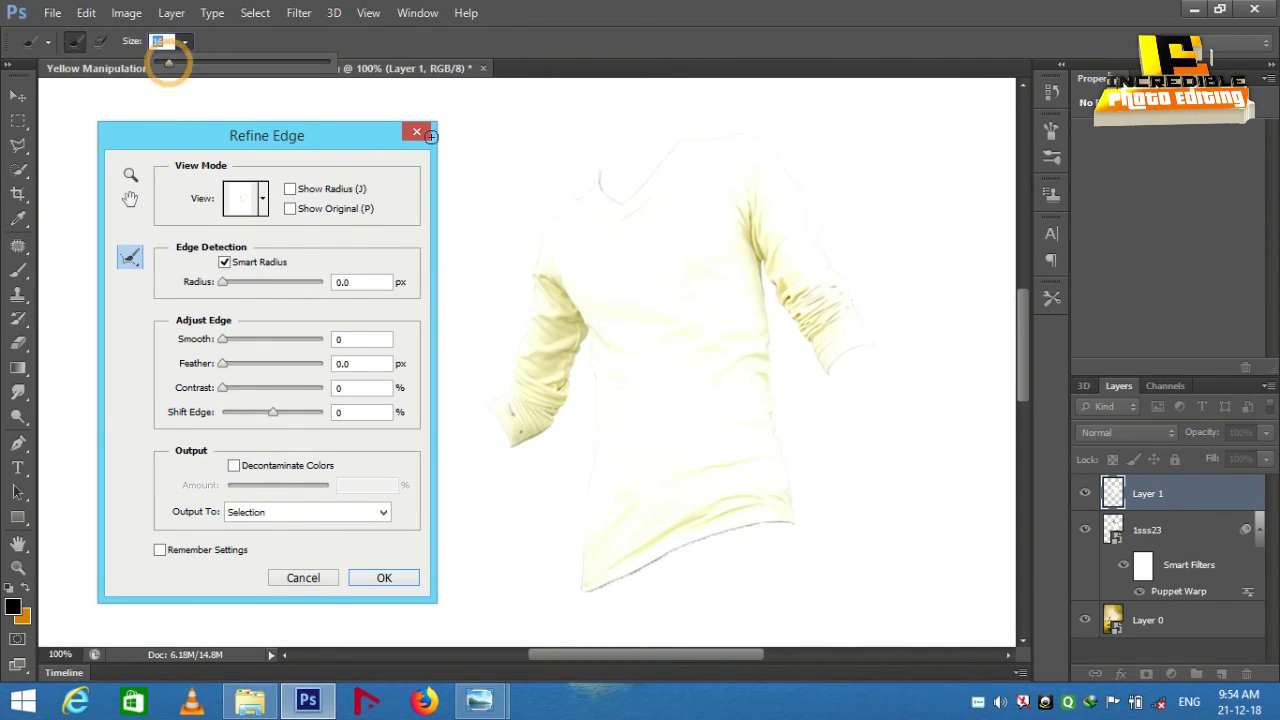
click(683, 148)
drag(657, 188, 732, 141)
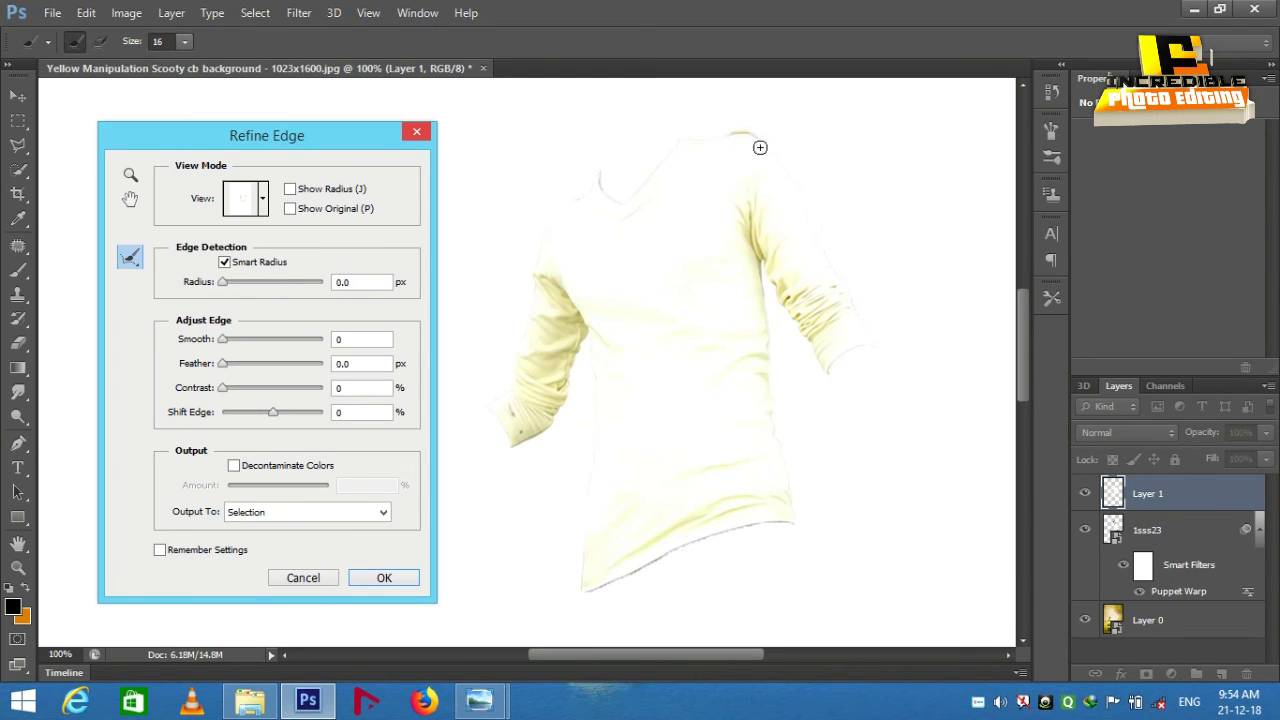
drag(784, 192, 578, 225)
click(594, 180)
click(384, 577)
click(126, 12)
click(720, 145)
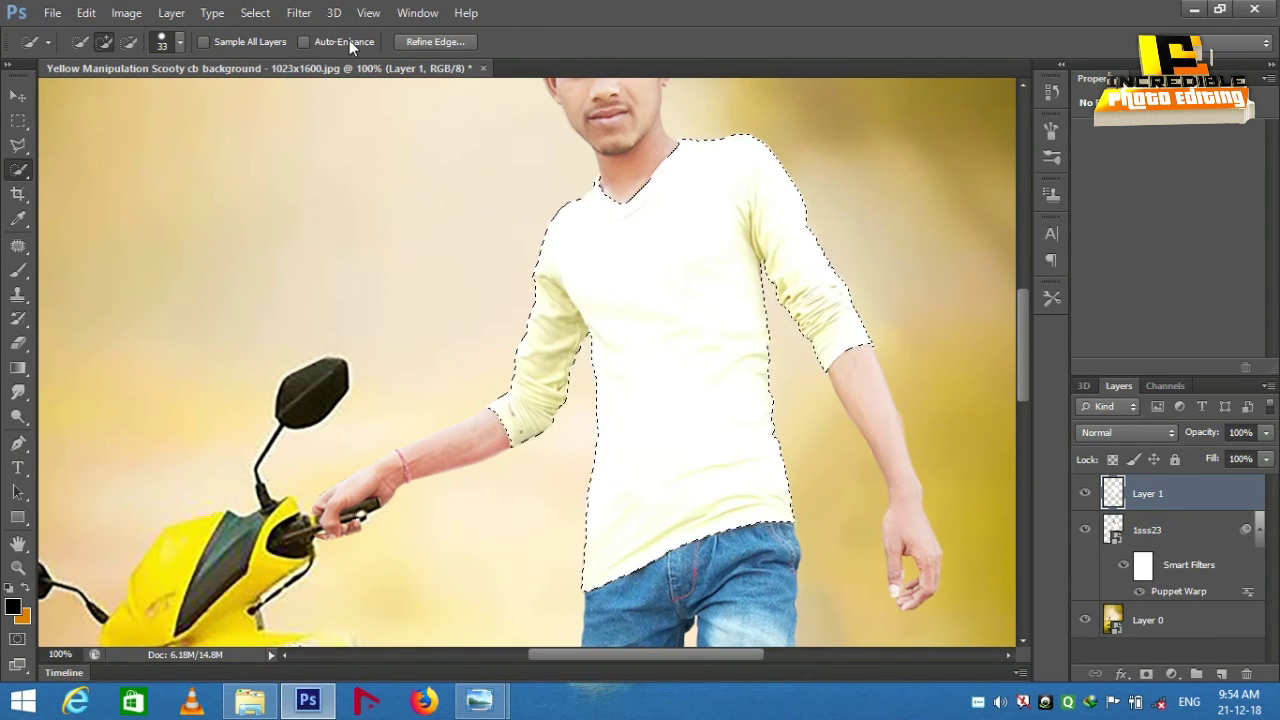
Shrink the Quick Selection brush to 20 and make layer 1sss23 active.
click(179, 41)
drag(80, 88, 75, 88)
key(Return)
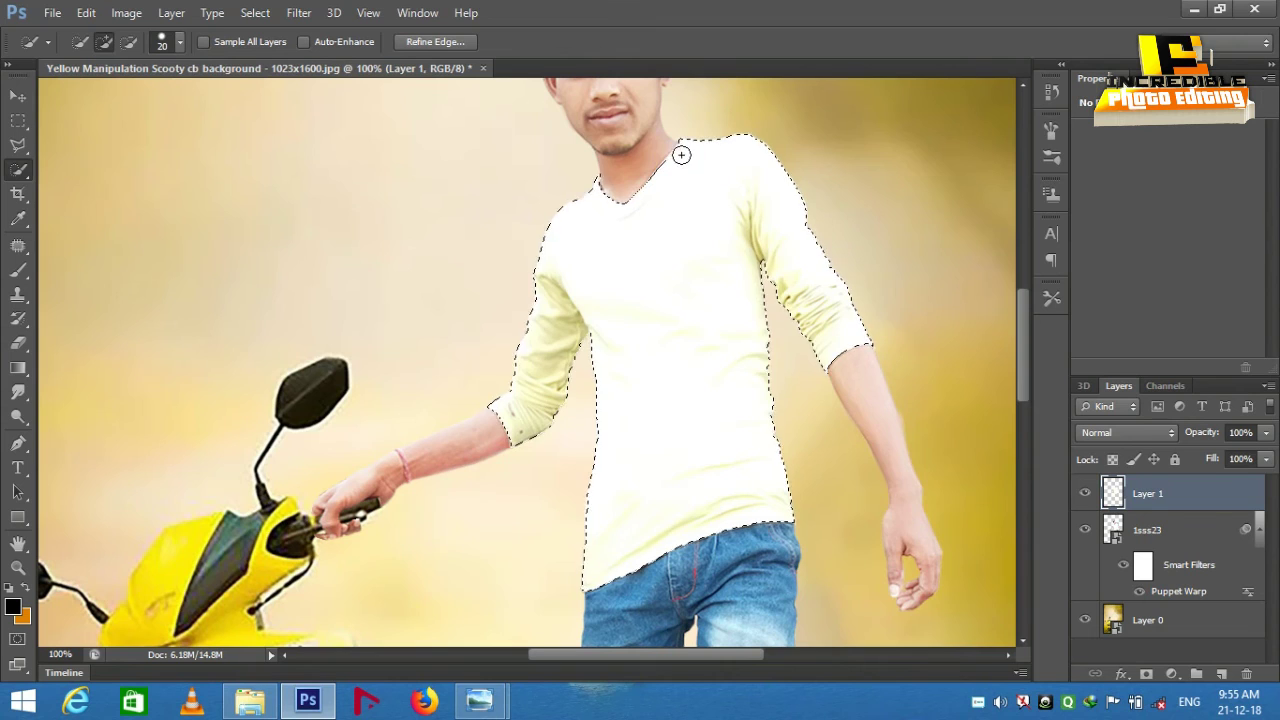
key(alt+bracketleft)
Tighten the shirt selection around the neckline, undoing background spills, then return to Layer 1.
mouse_move(725, 213)
mouse_down()
mouse_move(677, 149)
mouse_move(666, 166)
mouse_move(651, 143)
mouse_move(600, 125)
mouse_up()
click(128, 41)
click(104, 41)
drag(709, 143, 862, 177)
key(ctrl+z)
click(596, 176)
click(869, 444)
key(ctrl+z)
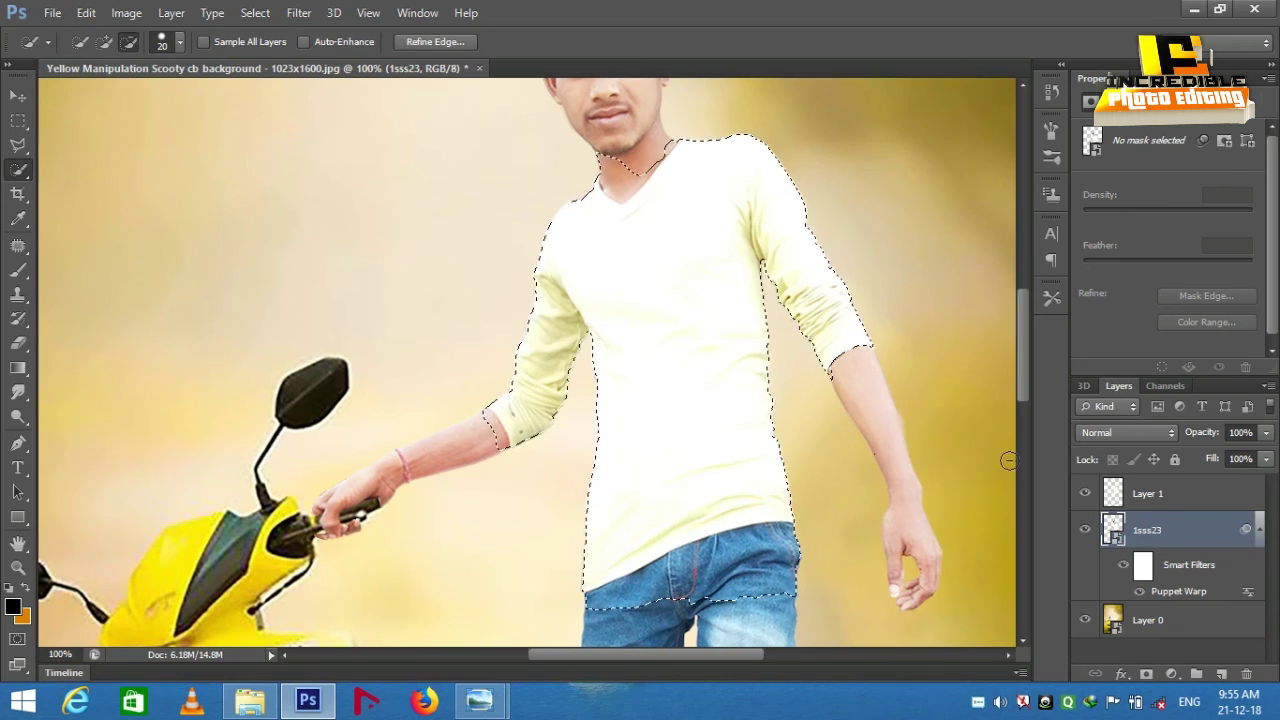
key(alt+bracketright)
click(130, 13)
mouse_move(154, 61)
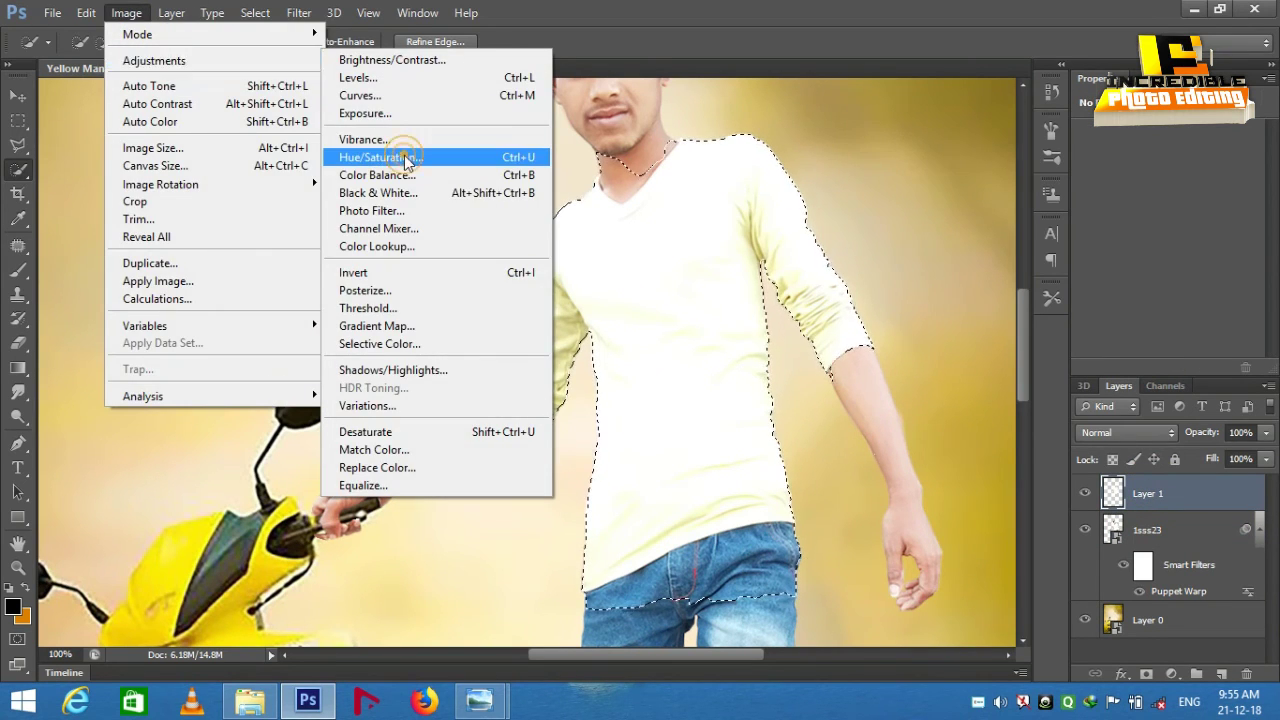
Colorize the shirt in Hue/Saturation with Hue 60, Saturation 90, Lightness -49.
click(381, 157)
click(1166, 370)
drag(926, 305, 1065, 305)
drag(972, 351, 930, 351)
drag(1048, 136, 875, 311)
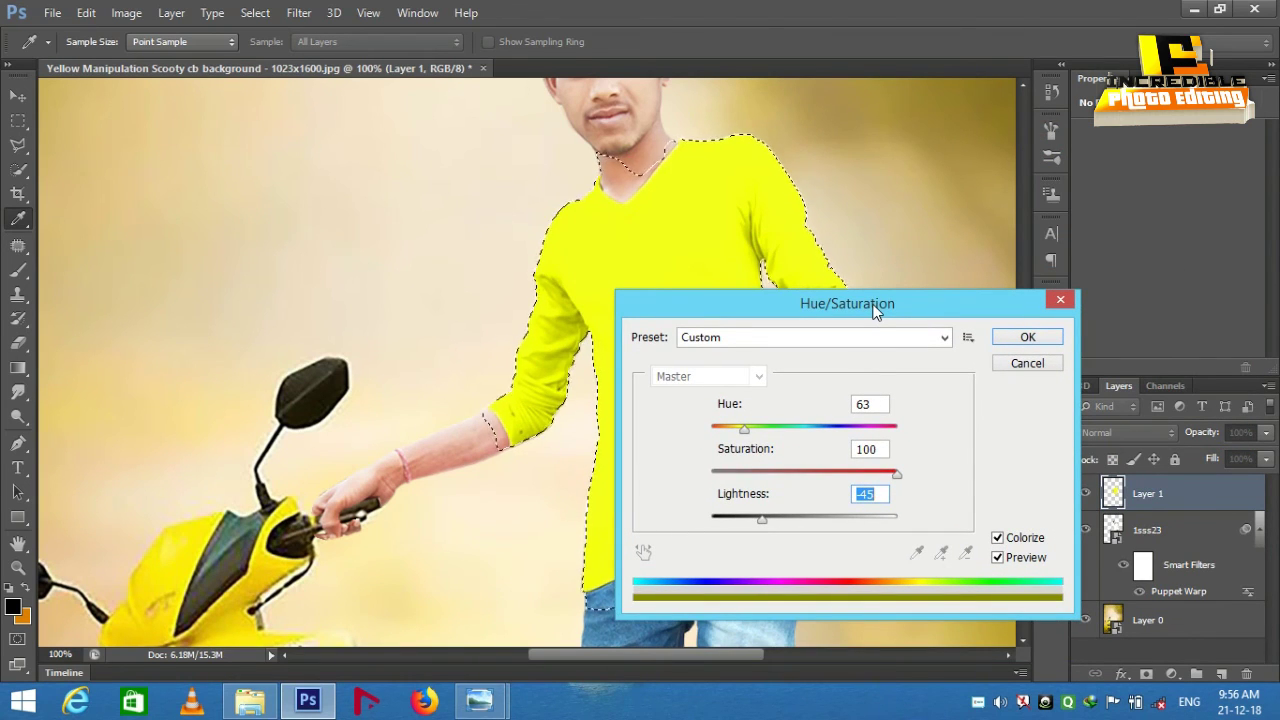
key(ctrl+minus)
key(ctrl+minus)
drag(875, 311, 1015, 204)
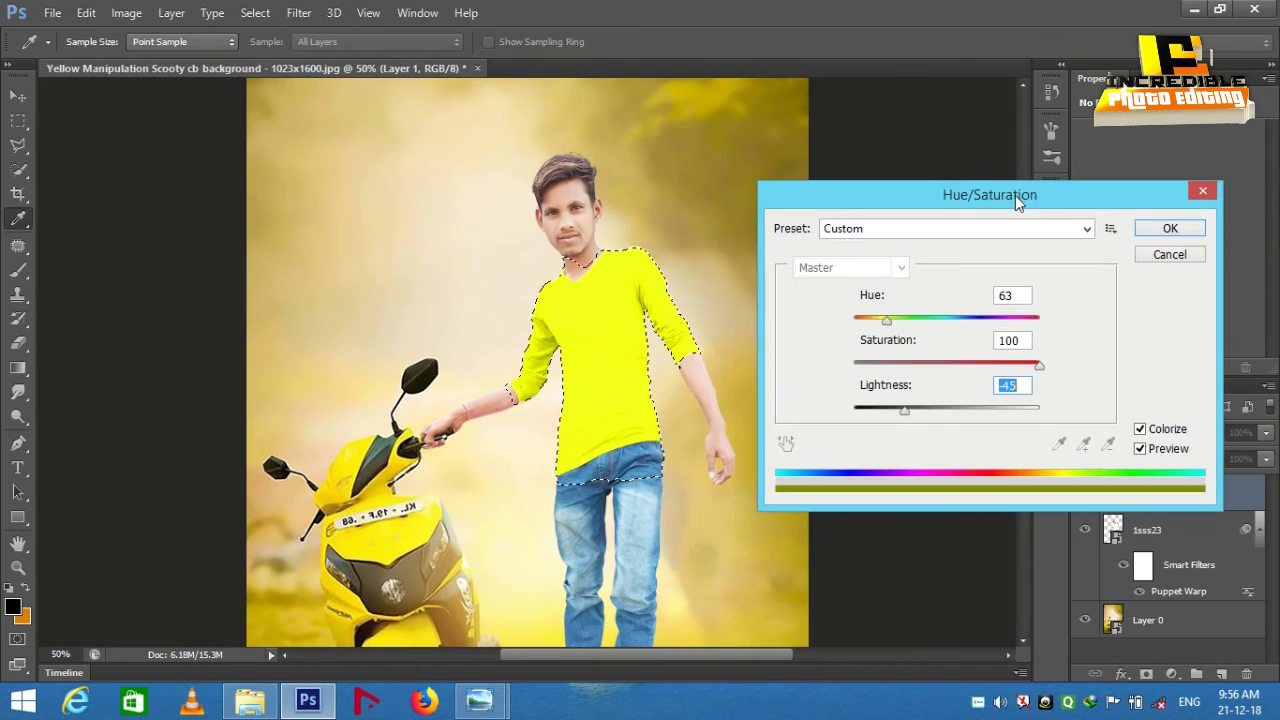
drag(884, 323, 881, 323)
key(ctrl+minus)
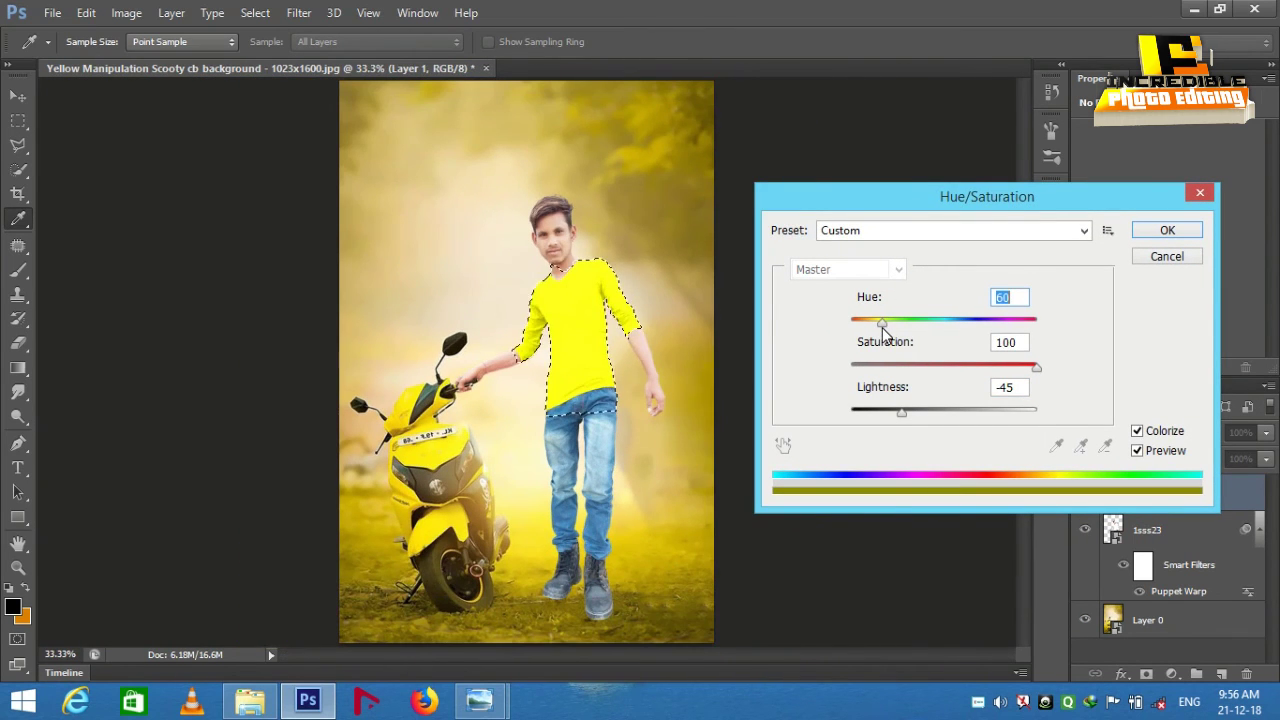
drag(902, 412, 898, 413)
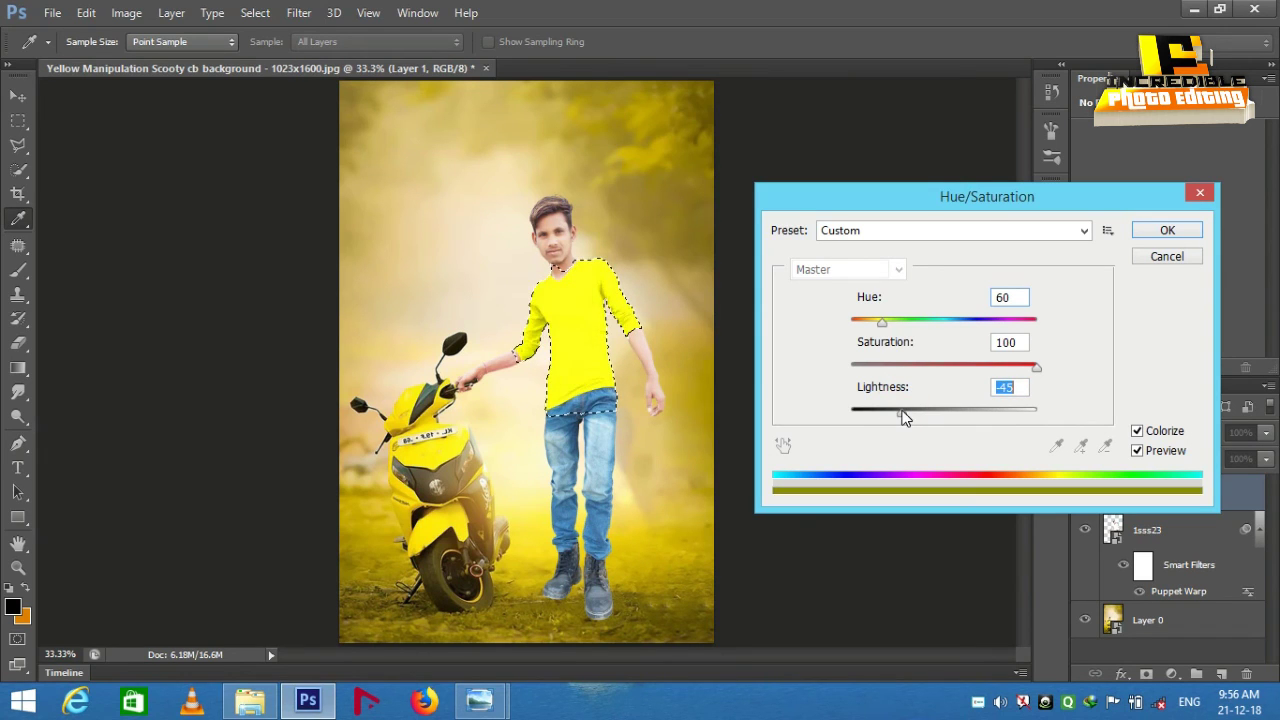
drag(898, 413, 899, 411)
click(1037, 367)
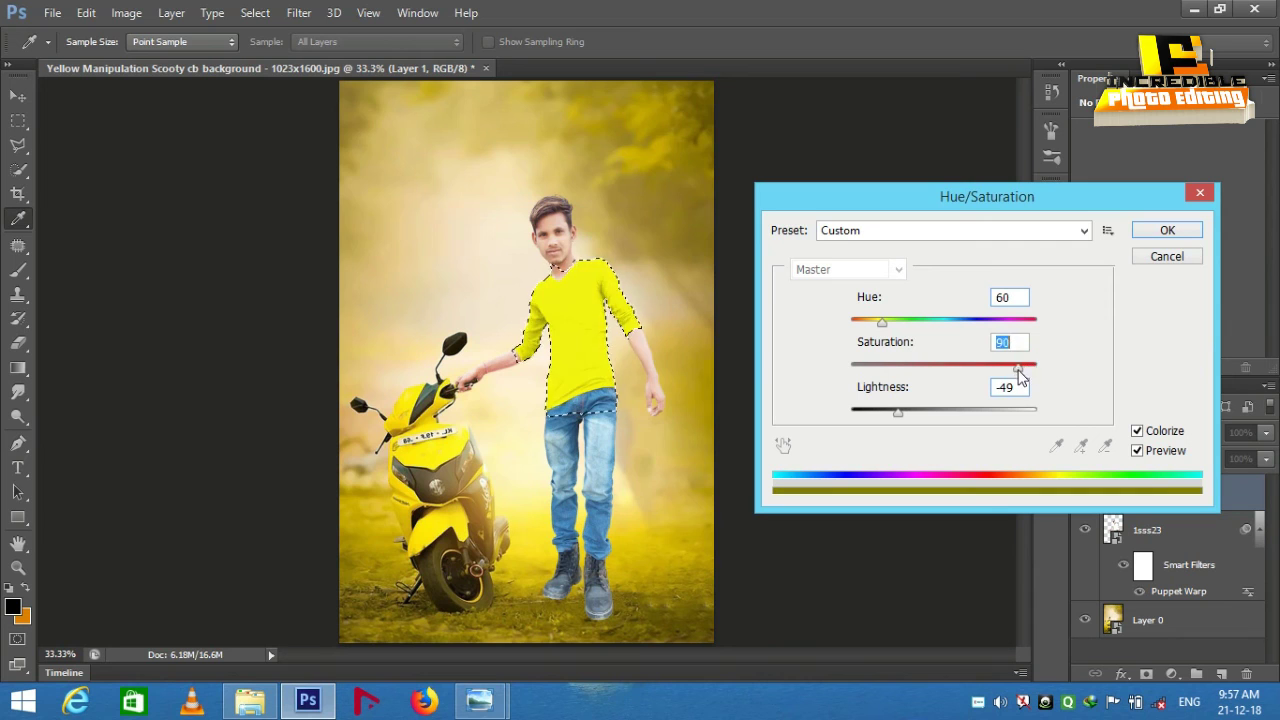
Apply the yellow shirt colour and deselect.
click(1167, 231)
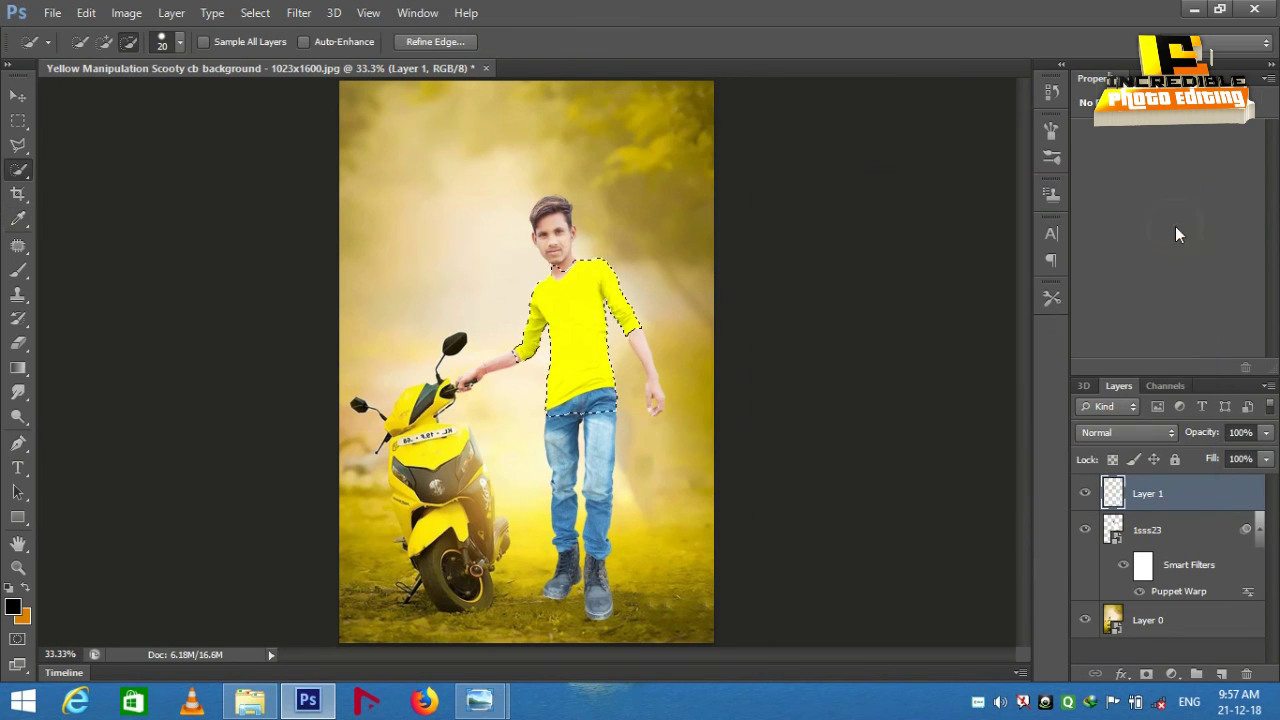
click(255, 12)
click(275, 52)
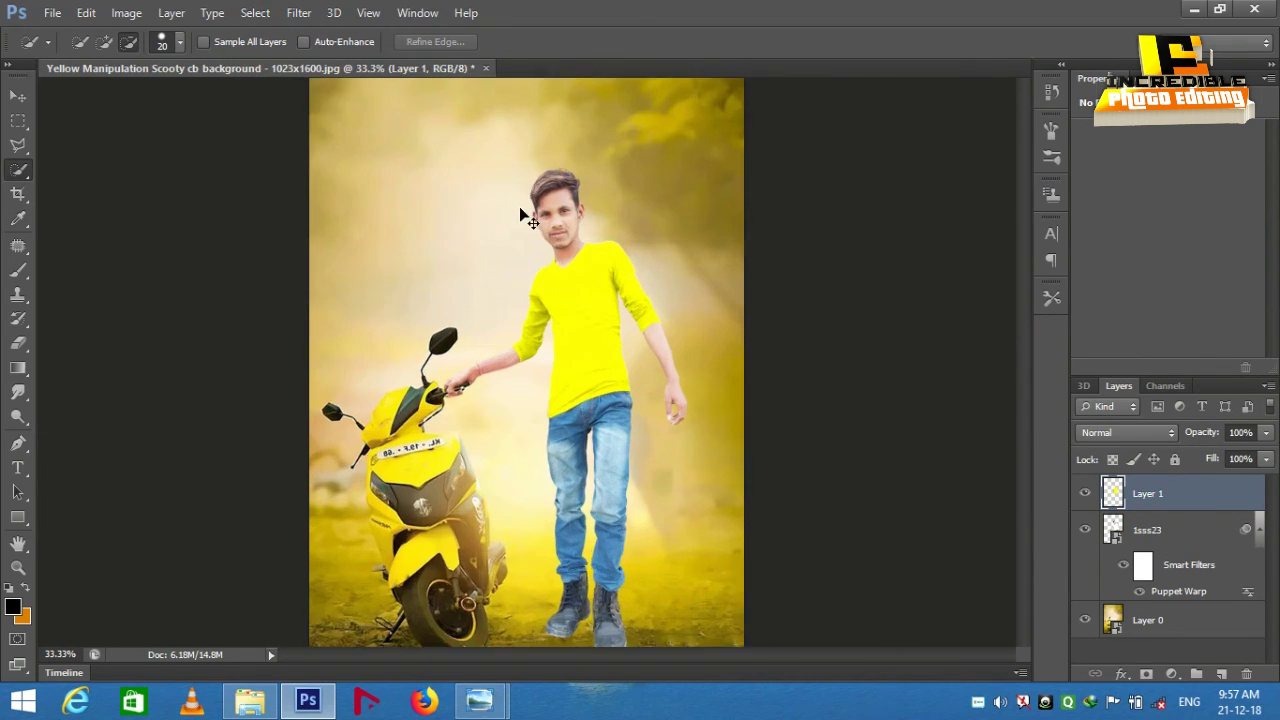
key(ctrl+plus)
key(ctrl+plus)
drag(1022, 319, 1026, 279)
Rasterize layer 1sss23 for erasing, set a 22 px eraser, and view at 50%.
click(1152, 540)
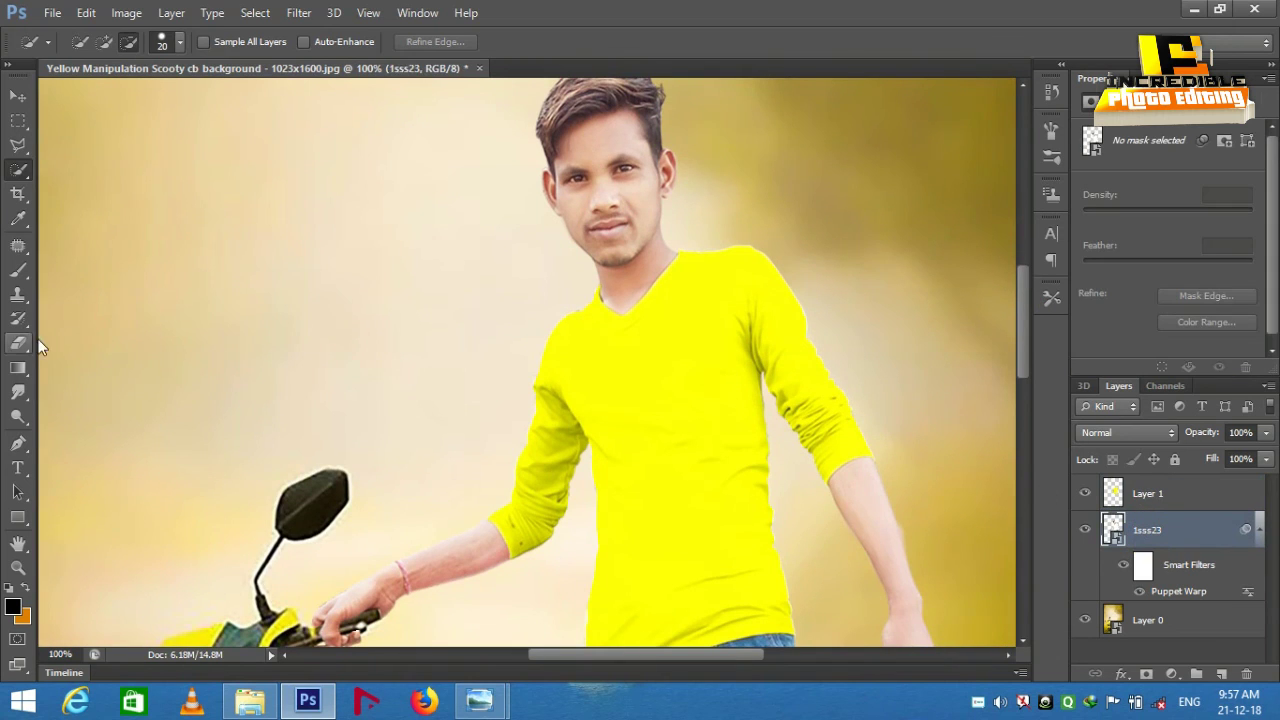
key(e)
click(94, 42)
click(386, 142)
click(386, 142)
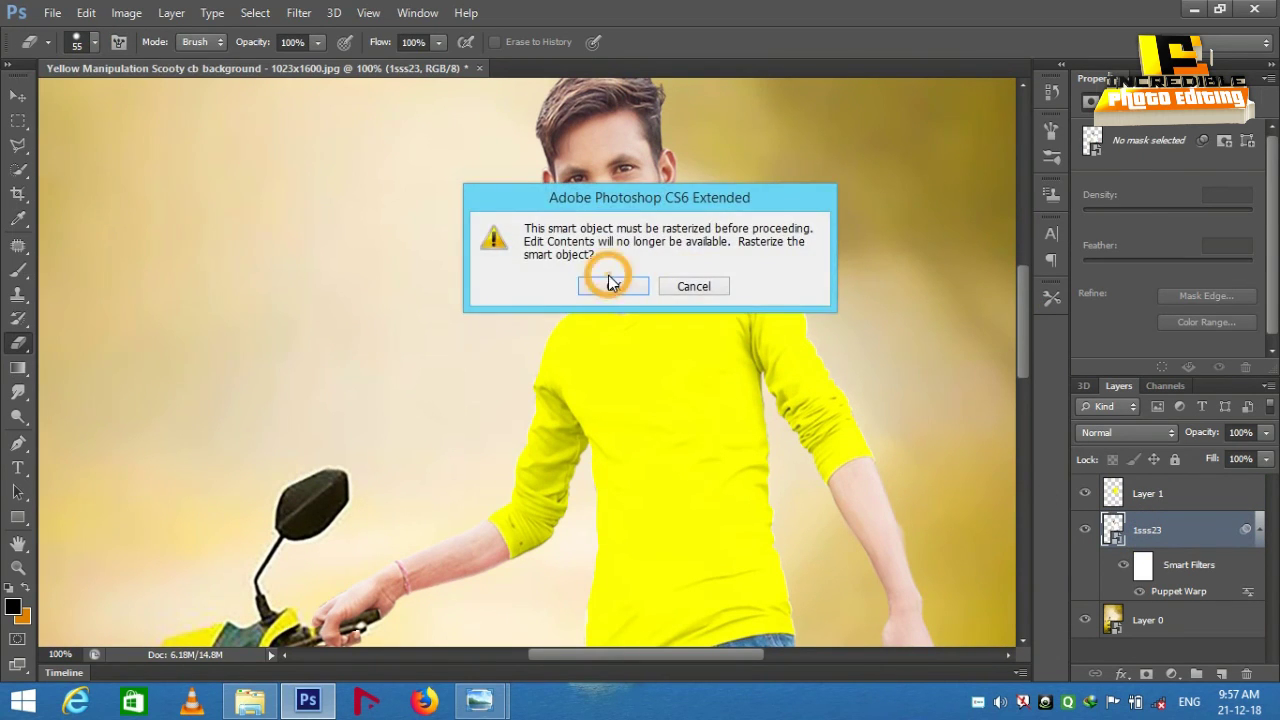
click(605, 287)
click(94, 42)
click(47, 103)
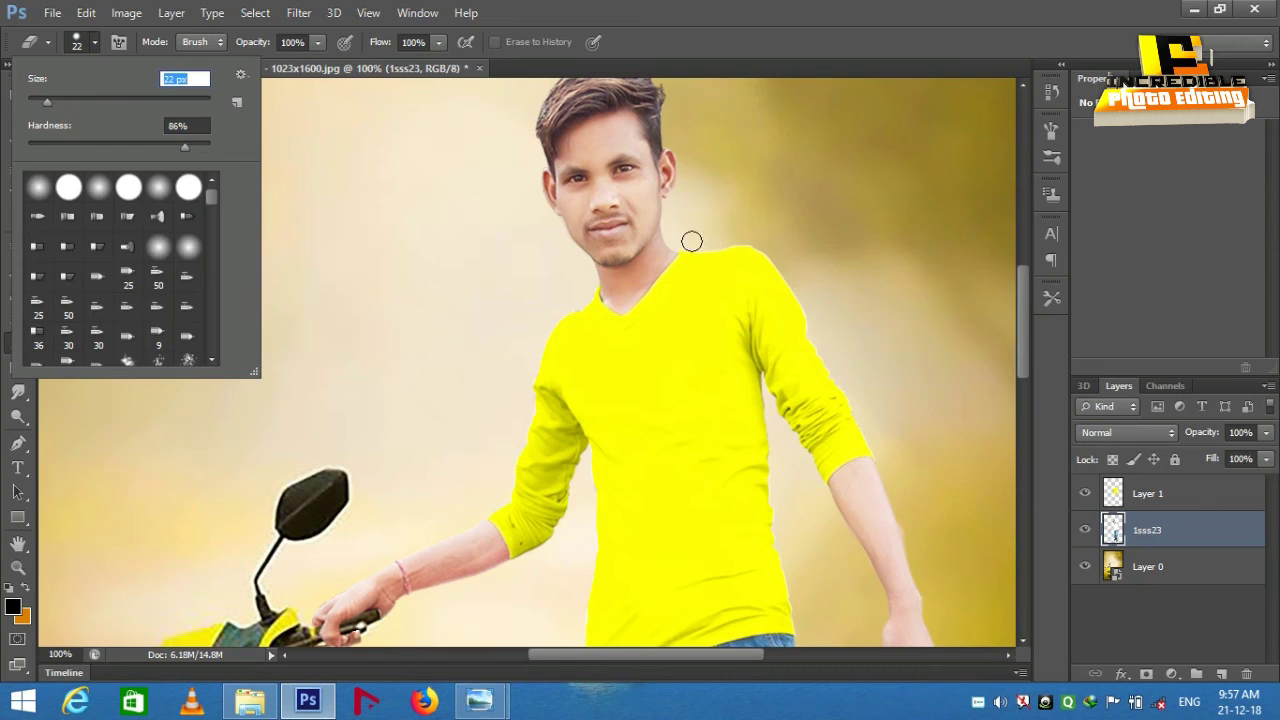
click(699, 243)
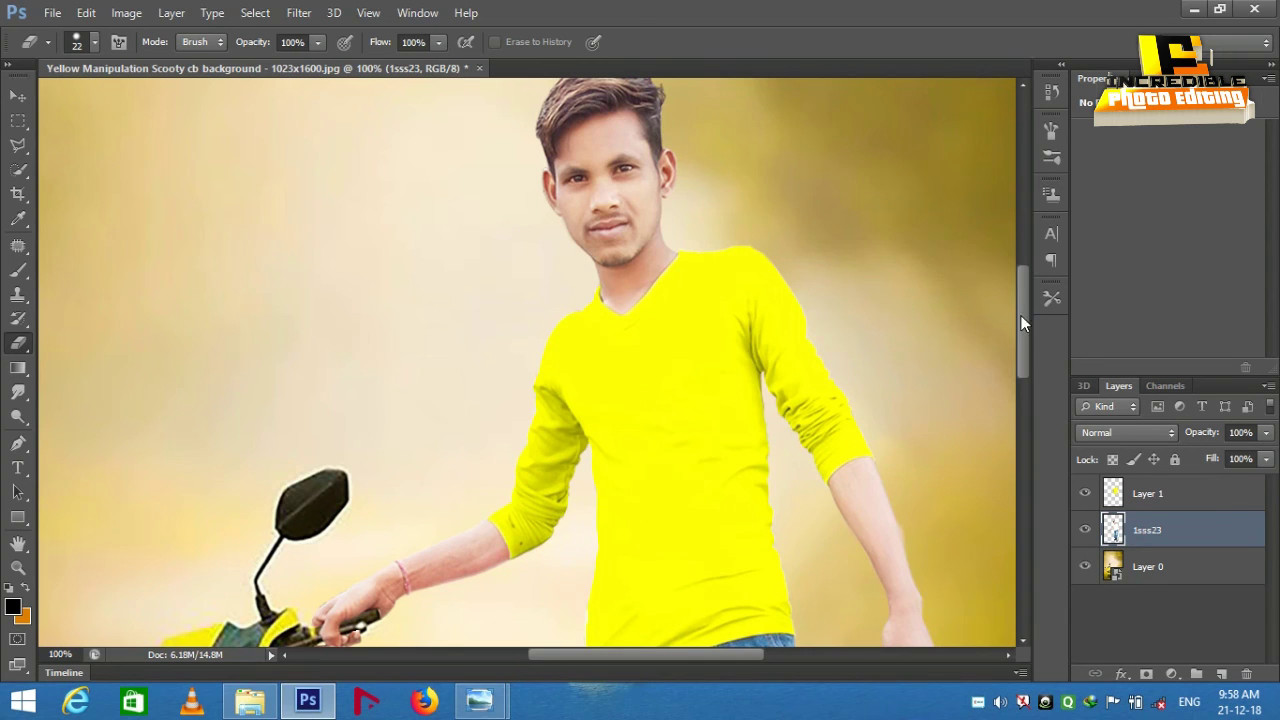
drag(1022, 322, 1026, 398)
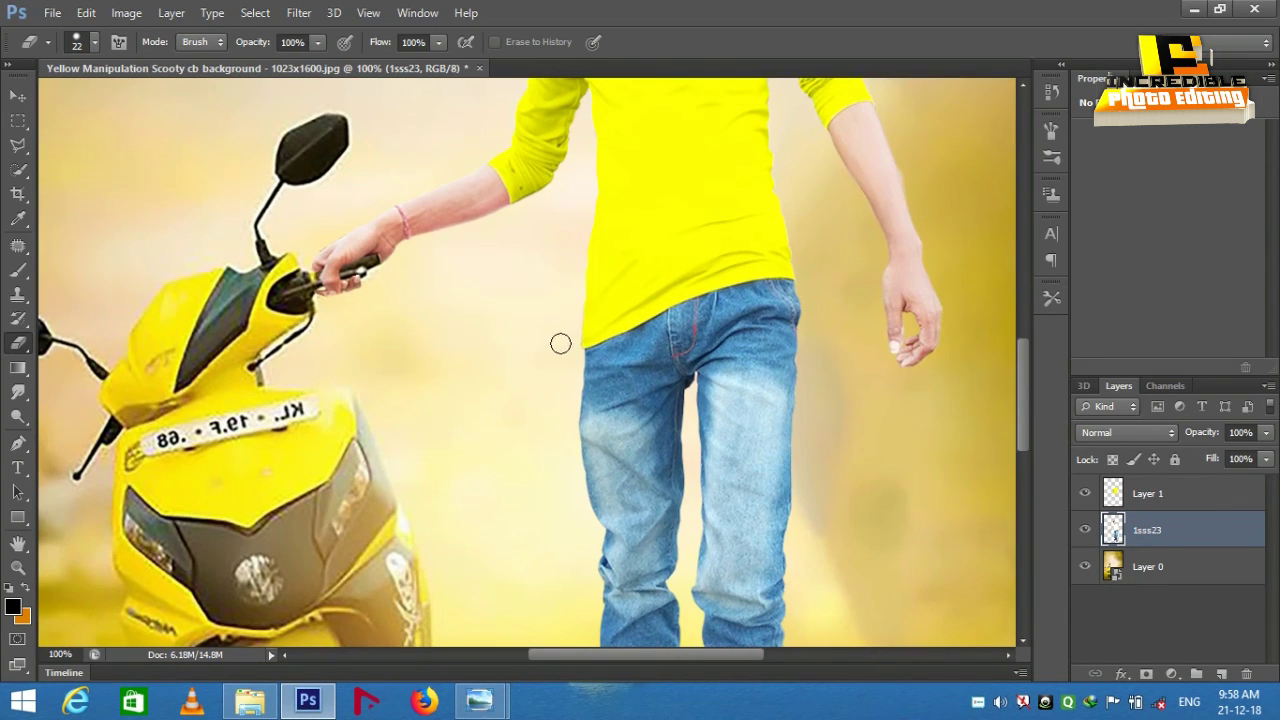
key(ctrl+0)
key(ctrl+plus)
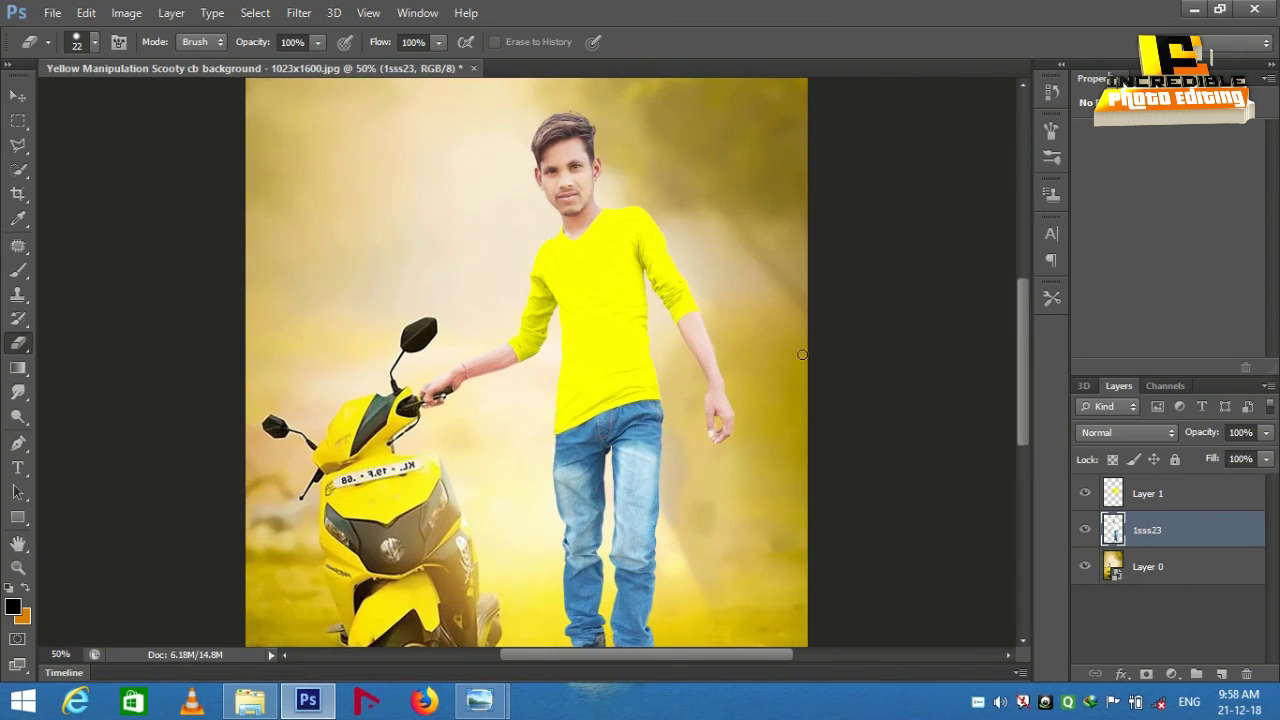
drag(1025, 328, 1027, 356)
Quick-select the man's blue jeans in add-to-selection mode.
click(18, 170)
click(105, 45)
drag(588, 531, 640, 610)
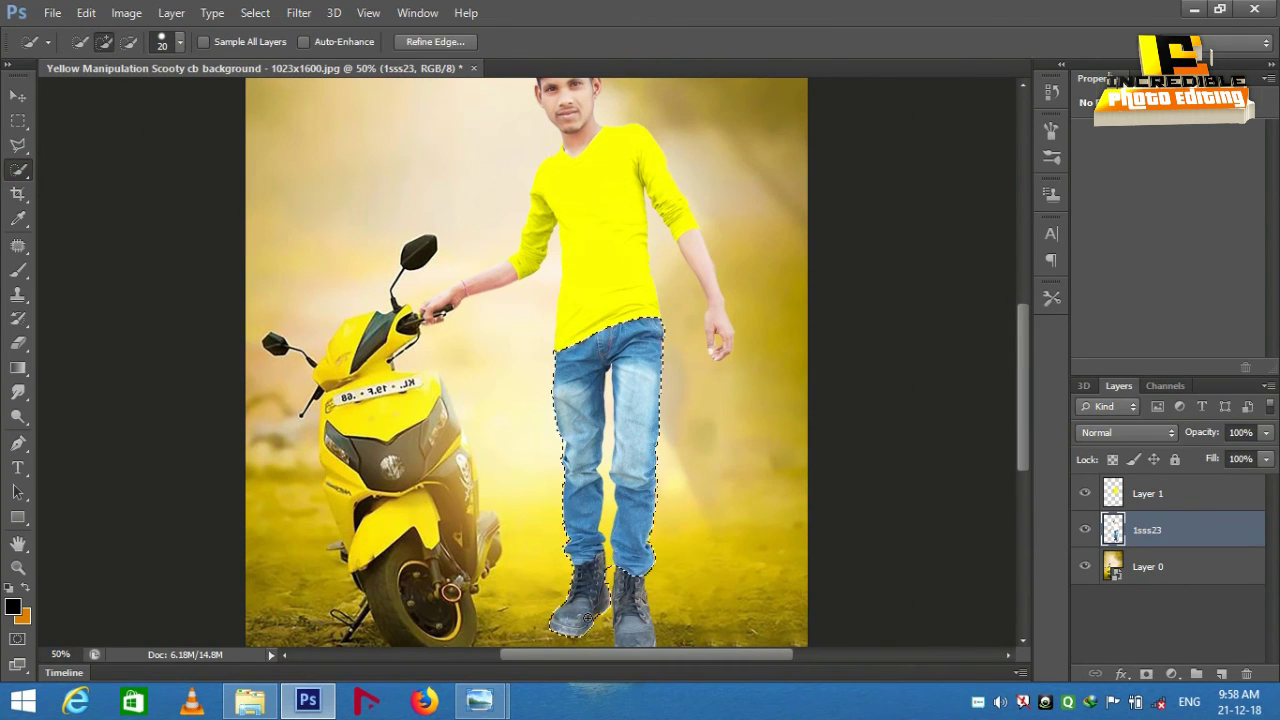
drag(1019, 350, 1021, 401)
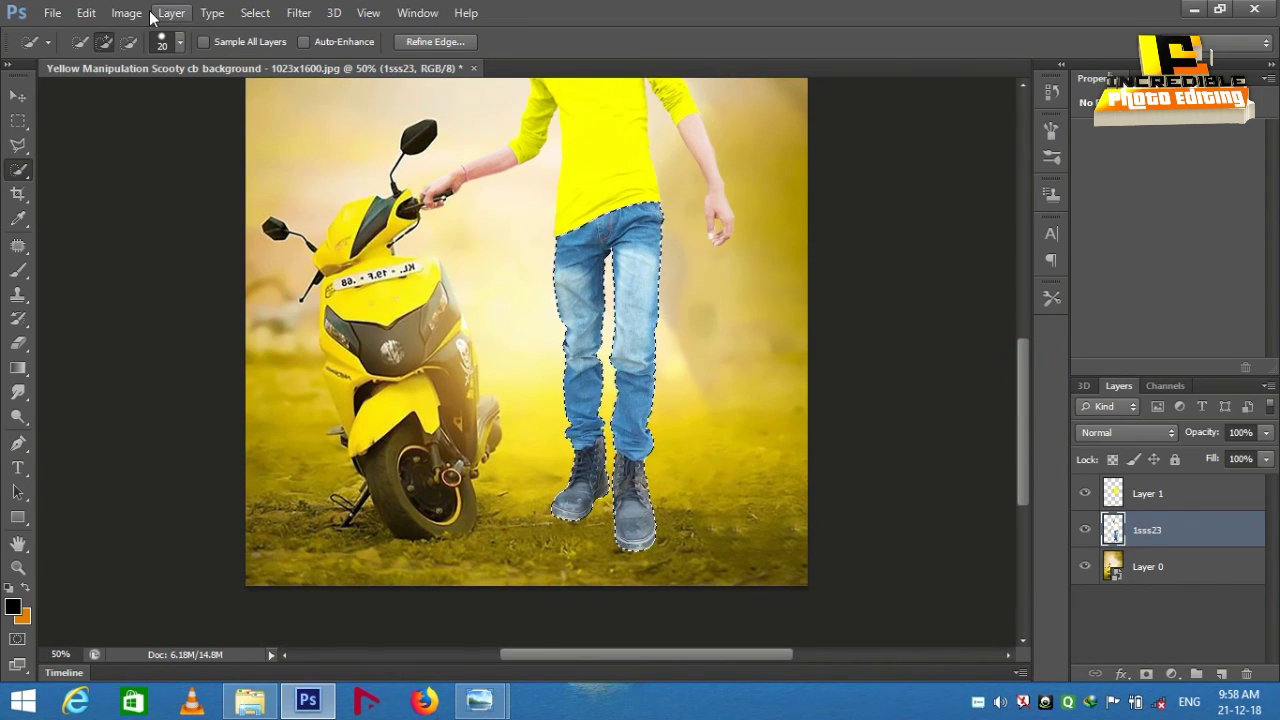
Turn the jeans grey-black with a Black & White adjustment, Reds and Blues at -200.
click(126, 12)
click(360, 194)
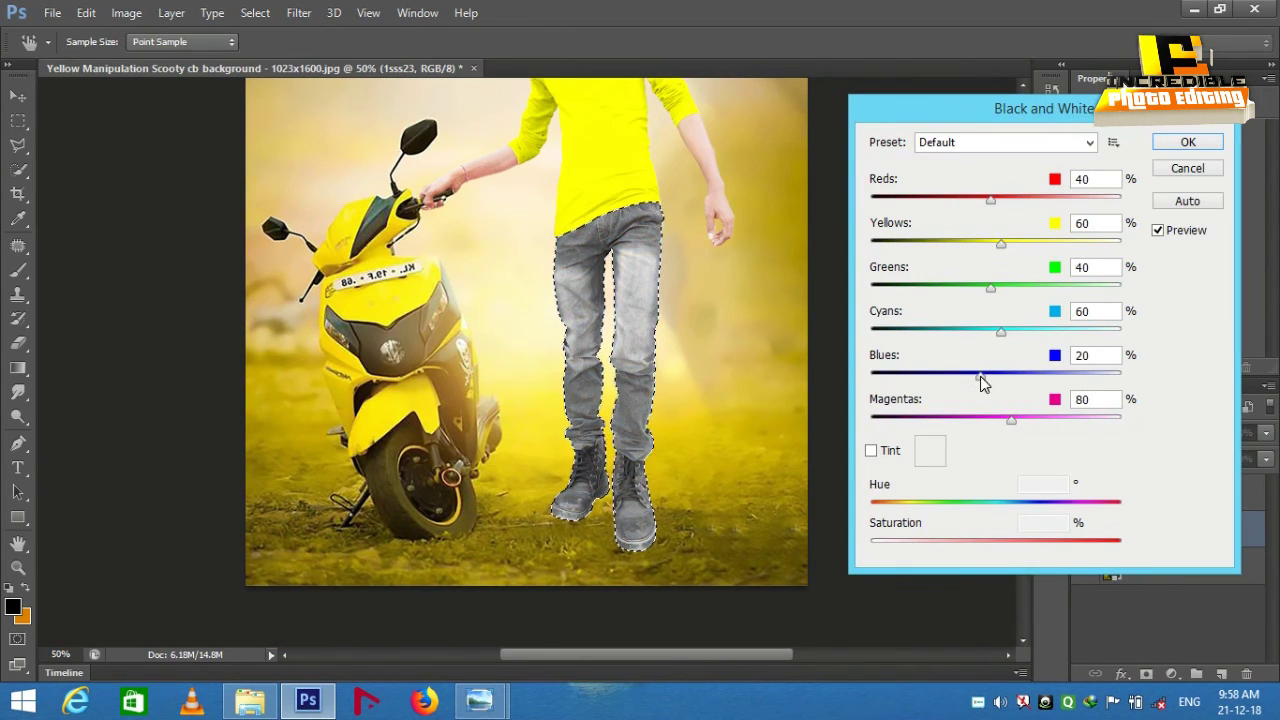
drag(872, 380, 871, 378)
mouse_move(993, 205)
mouse_down()
mouse_move(1130, 200)
mouse_move(885, 218)
mouse_move(825, 238)
mouse_up()
drag(1001, 243, 868, 250)
click(990, 244)
mouse_move(994, 249)
mouse_down()
mouse_move(871, 249)
mouse_move(988, 244)
mouse_up()
mouse_move(990, 288)
mouse_down()
mouse_move(880, 291)
mouse_move(992, 288)
mouse_up()
mouse_move(1001, 331)
mouse_down()
mouse_move(868, 340)
mouse_move(1019, 335)
mouse_move(985, 358)
mouse_move(986, 337)
mouse_up()
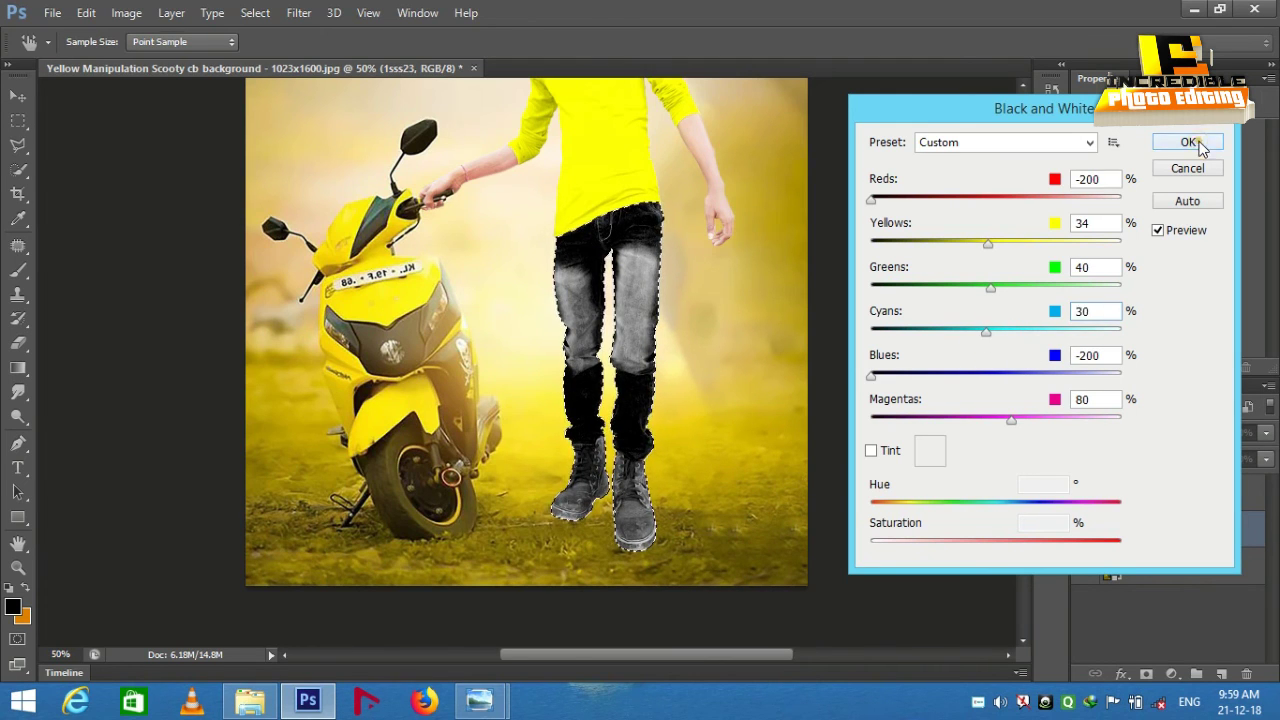
click(1188, 142)
Deselect the jeans and start selecting the man's boots.
click(255, 12)
click(265, 44)
drag(589, 468, 582, 487)
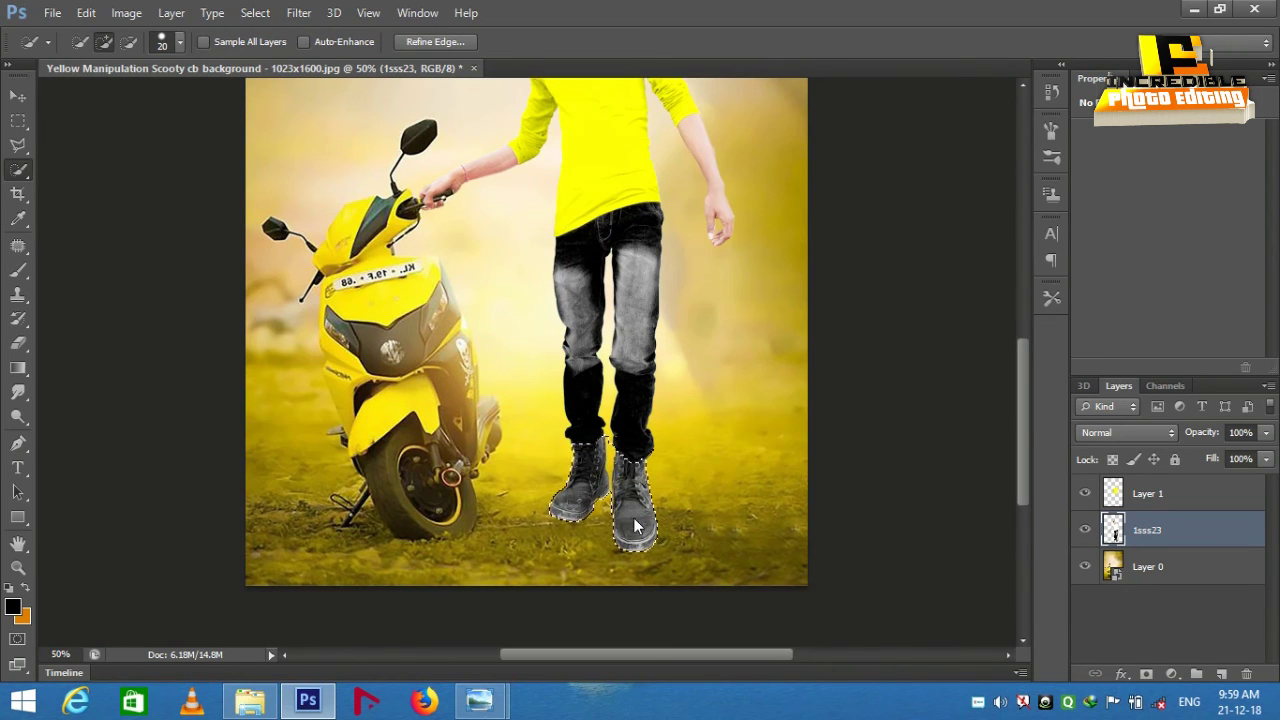
Darken the boots with Hue/Saturation at Lightness -61 and Hue +21, then deselect.
click(126, 12)
mouse_move(154, 60)
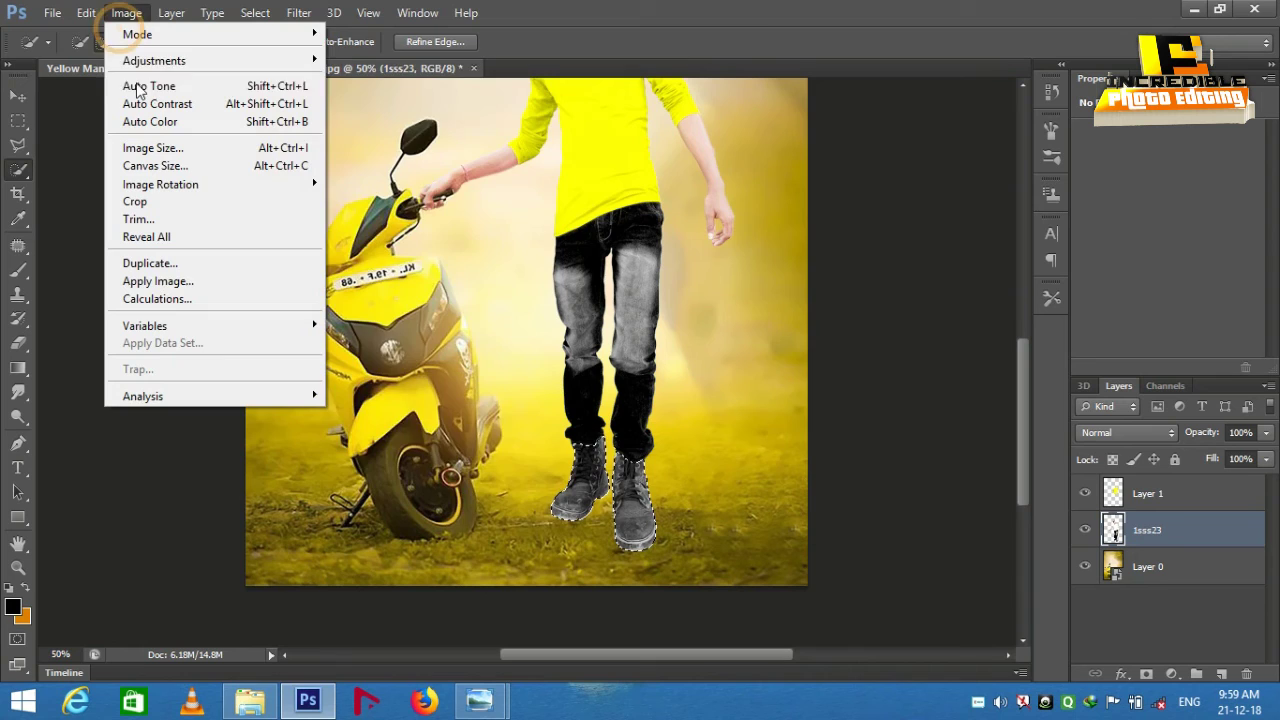
click(420, 160)
drag(936, 414, 891, 410)
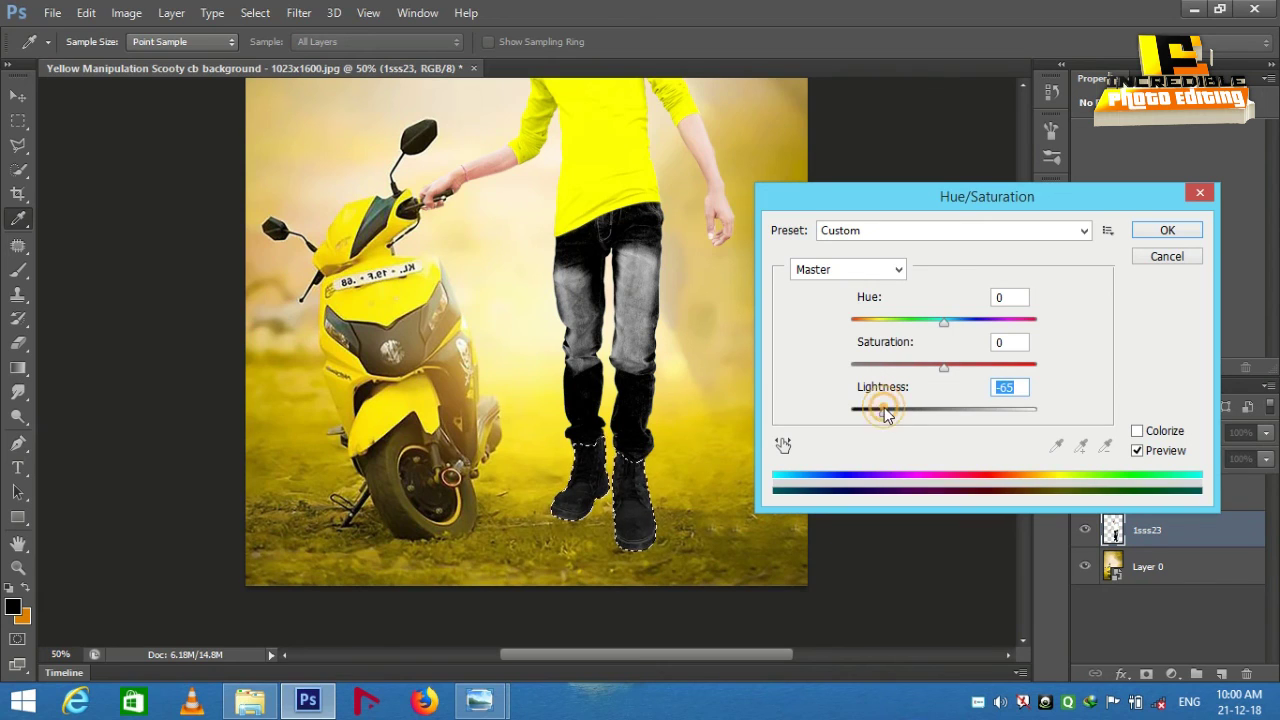
mouse_move(943, 329)
mouse_down()
mouse_move(860, 323)
mouse_move(1038, 326)
mouse_move(965, 327)
mouse_up()
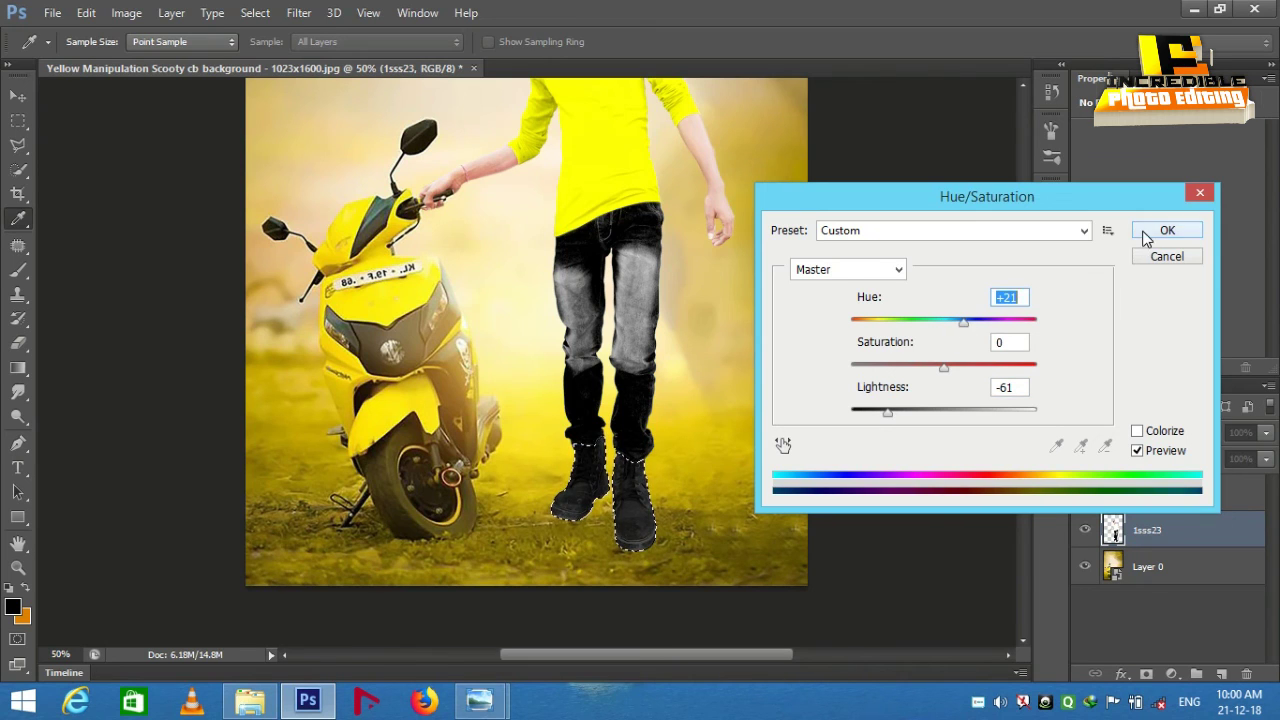
click(1147, 231)
click(255, 12)
click(283, 50)
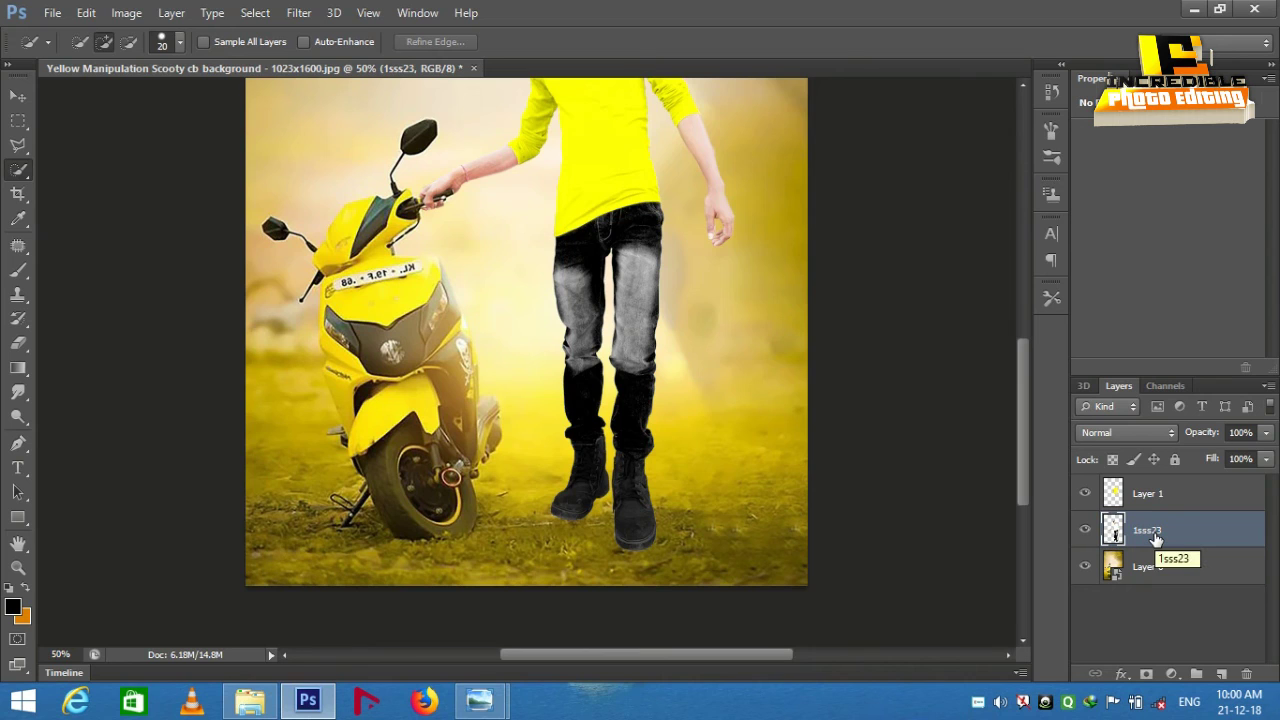
Duplicate the man's layer and shift its midtones to Yellow–Blue -61 with Color Balance.
key(ctrl+j)
mouse_move(1022, 417)
mouse_down()
mouse_move(1014, 349)
mouse_move(1022, 387)
mouse_up()
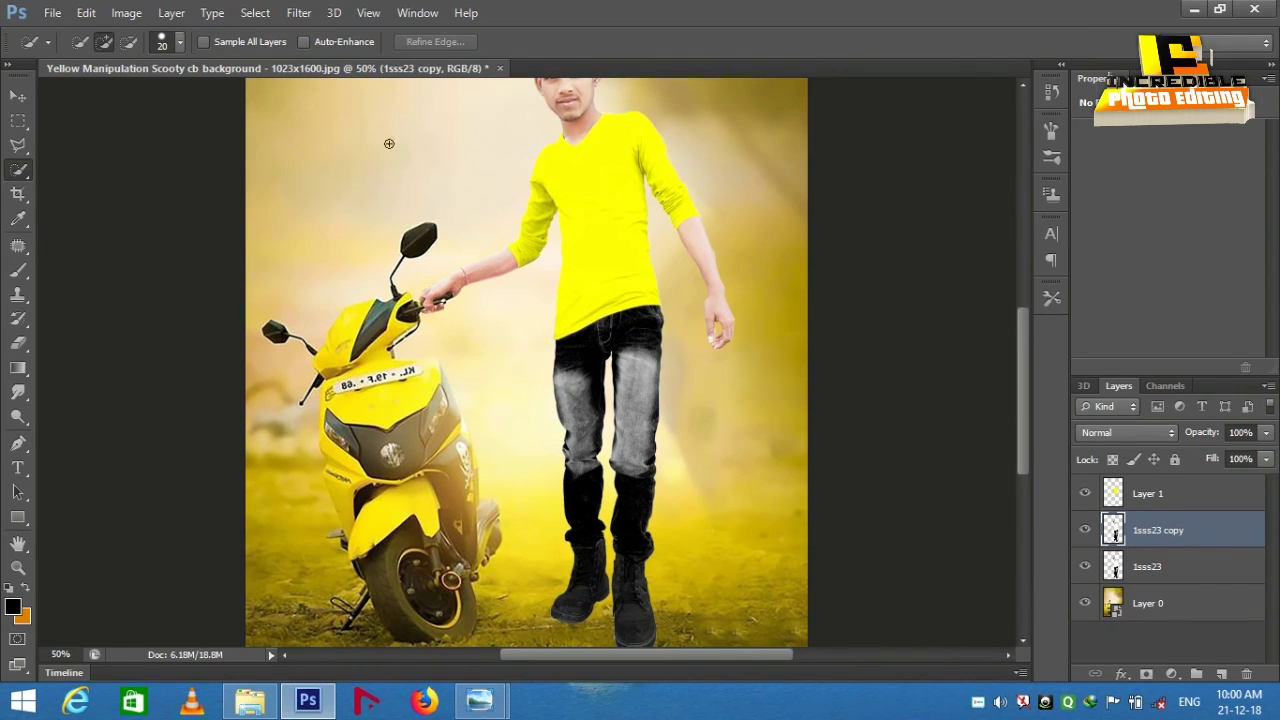
click(126, 12)
click(410, 169)
mouse_move(793, 377)
mouse_down()
mouse_move(745, 375)
mouse_move(771, 374)
mouse_move(757, 375)
mouse_up()
key(ctrl+minus)
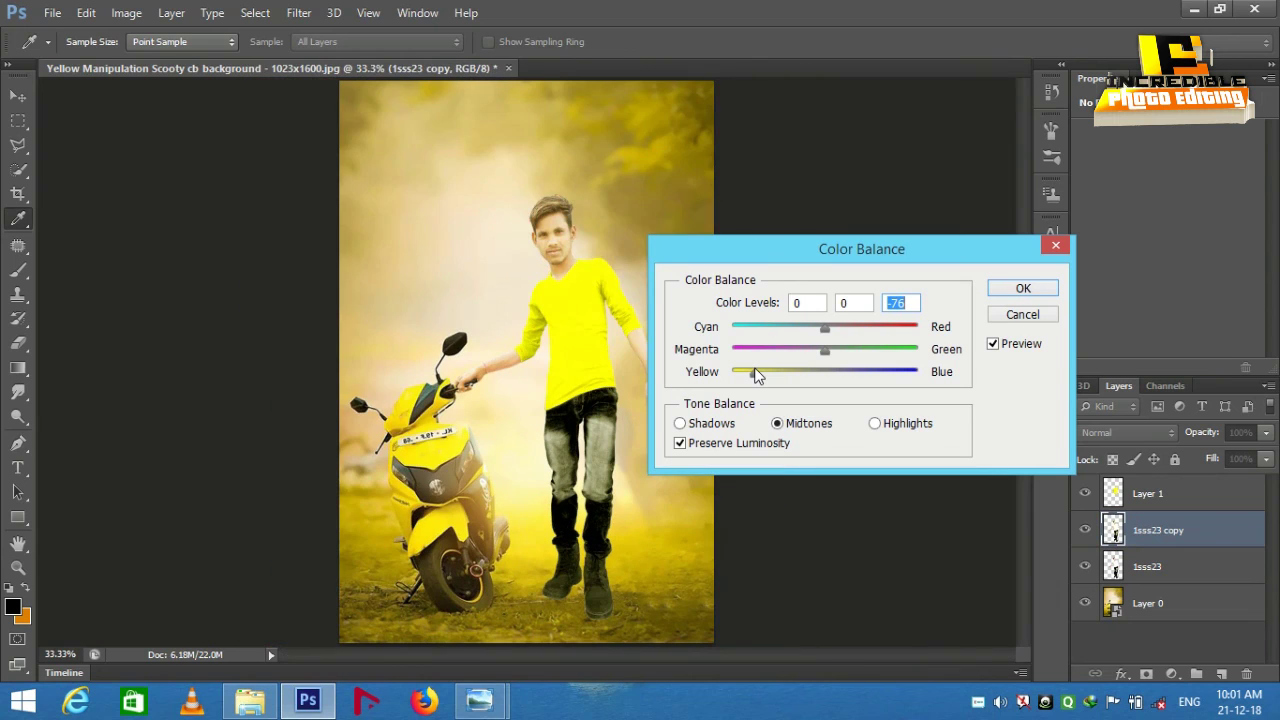
click(757, 376)
mouse_move(757, 373)
mouse_down()
mouse_move(786, 374)
mouse_move(758, 376)
mouse_up()
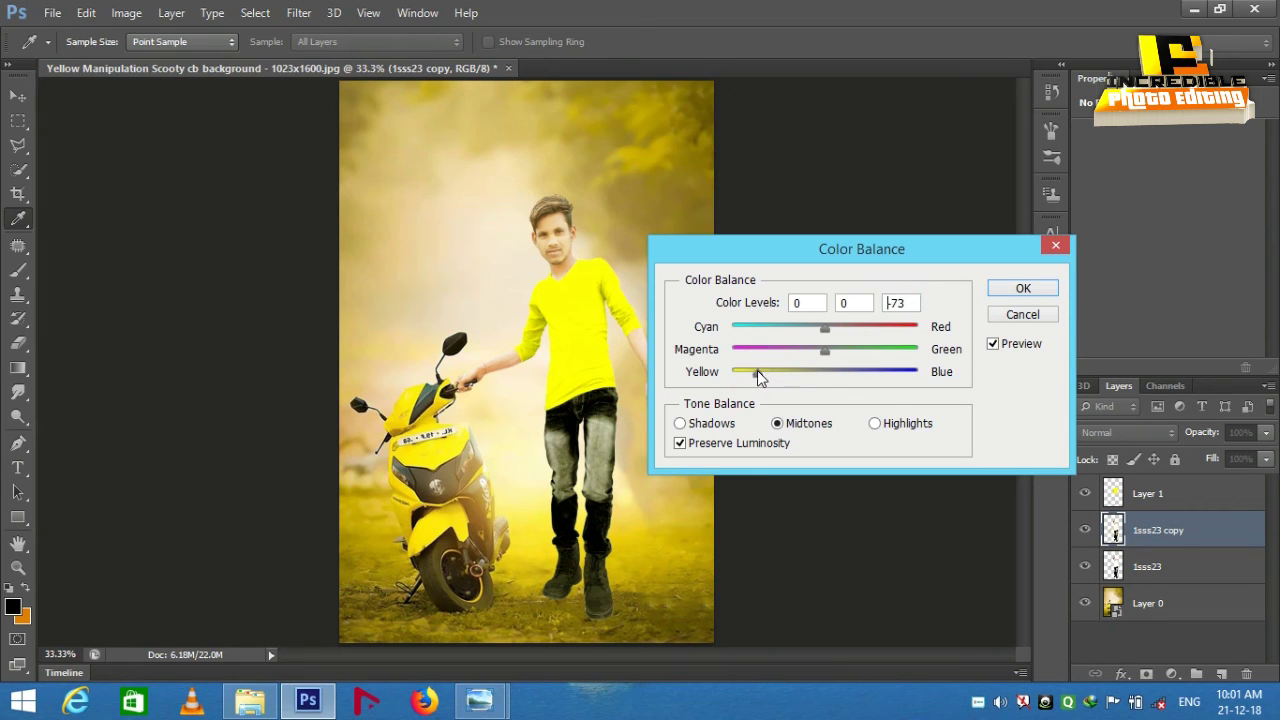
click(1008, 291)
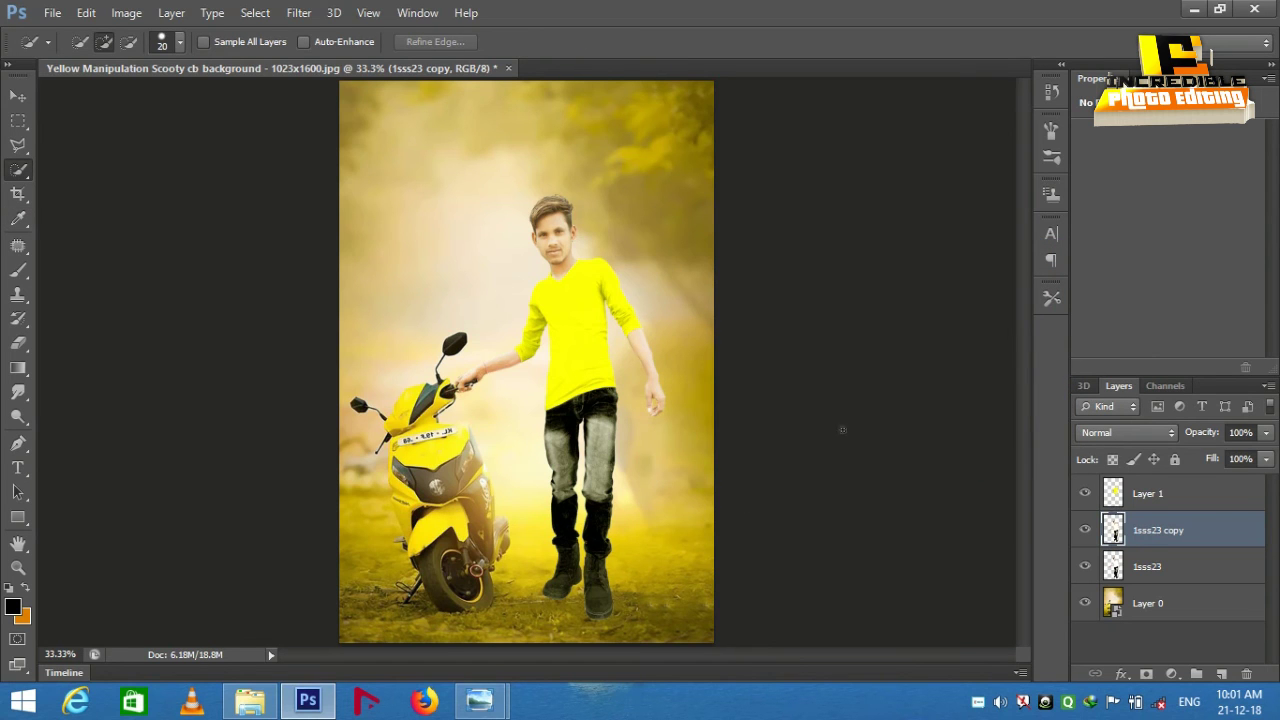
key(ctrl+1)
key(e)
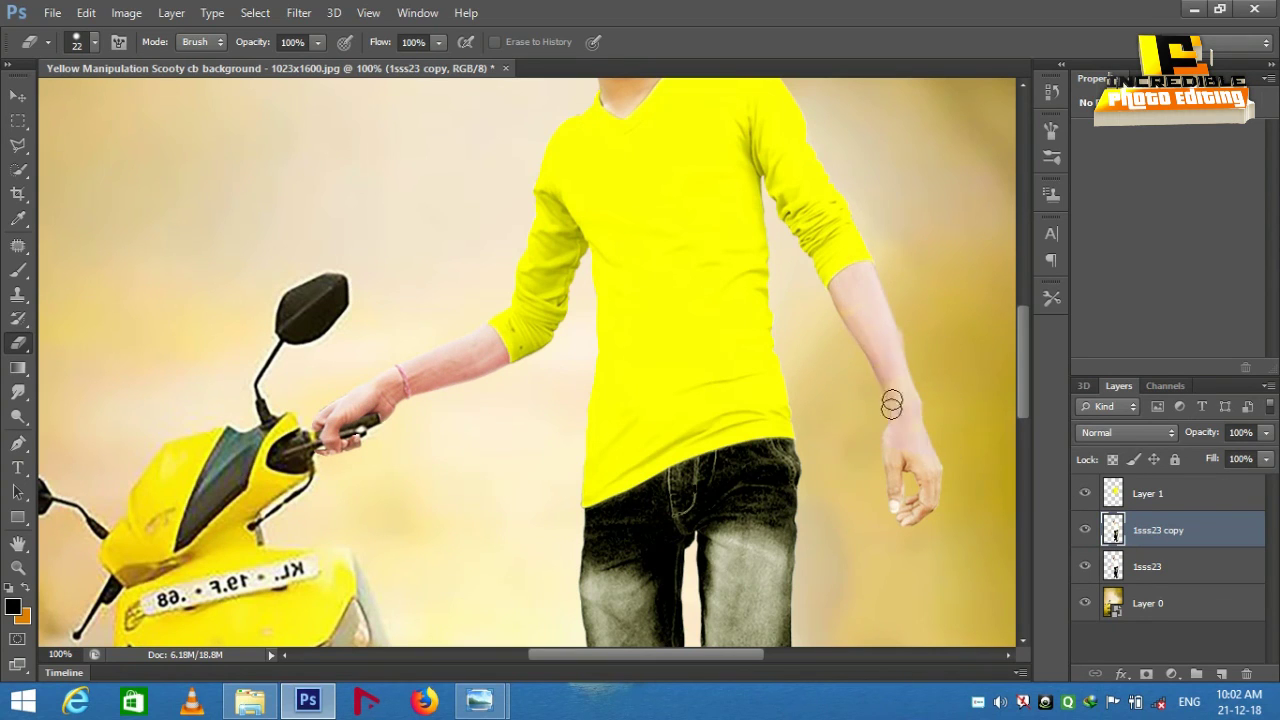
click(1148, 567)
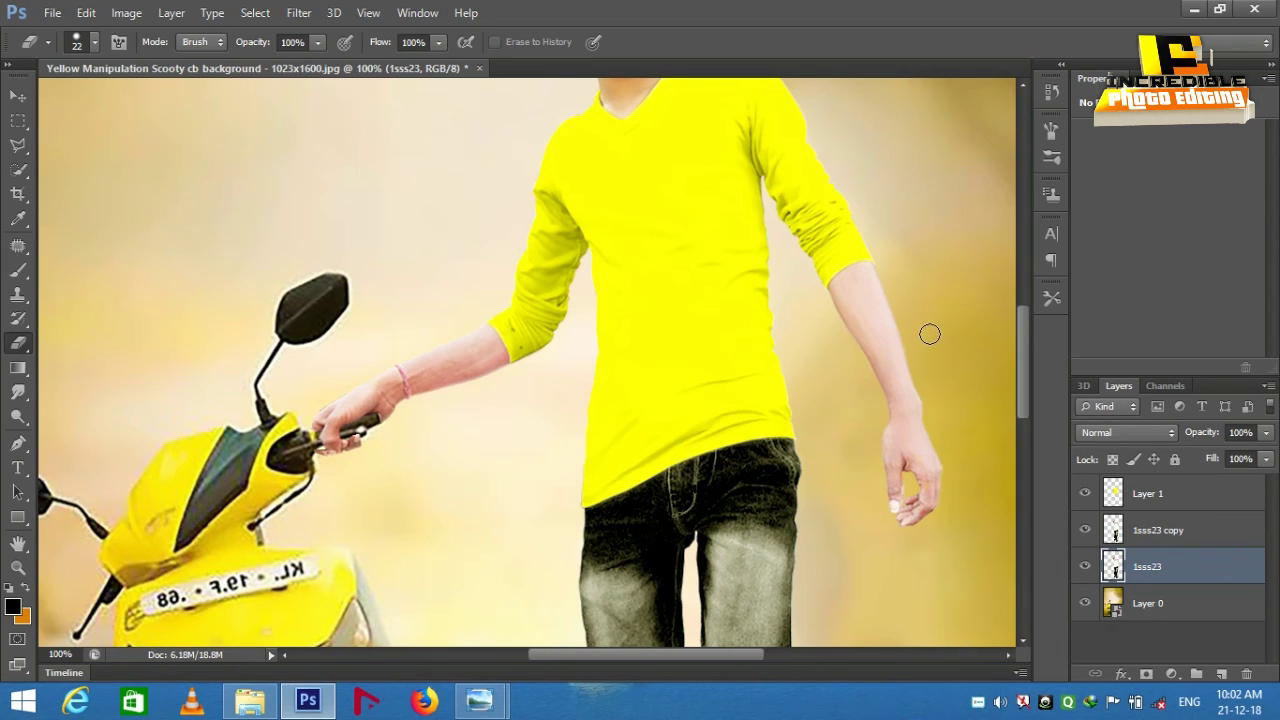
click(1152, 538)
drag(1023, 367, 1023, 297)
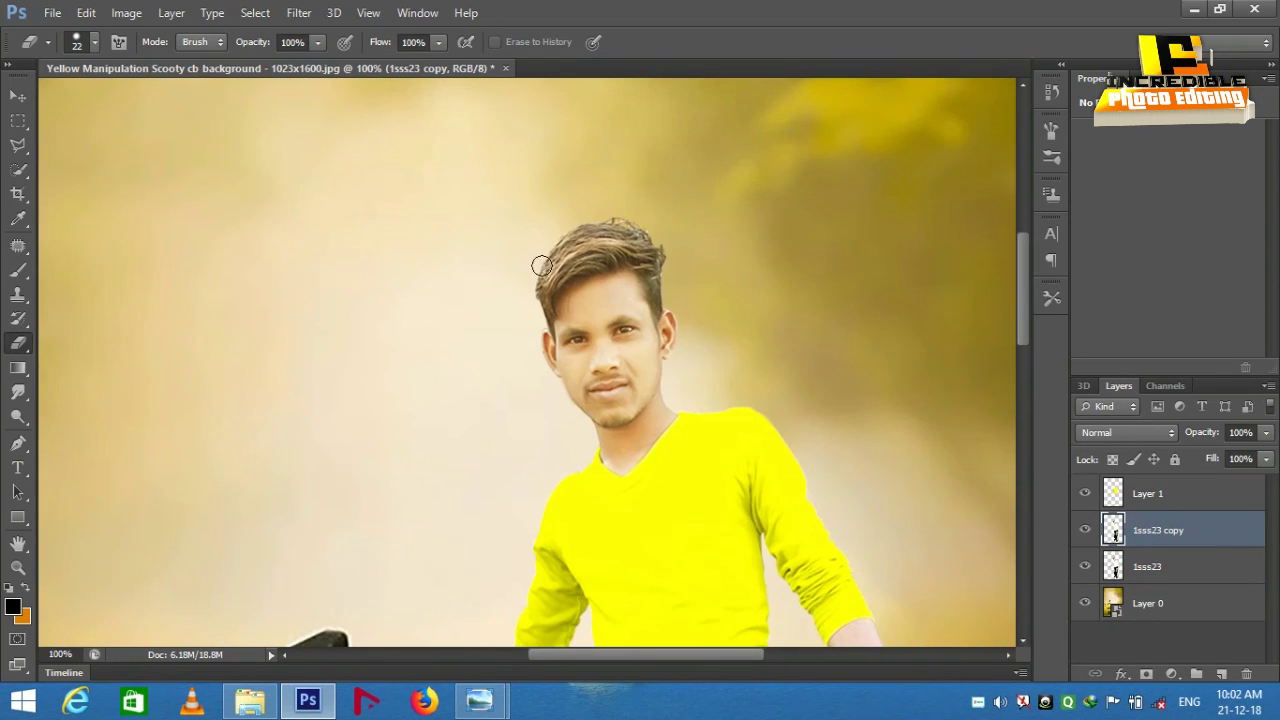
drag(566, 264, 542, 271)
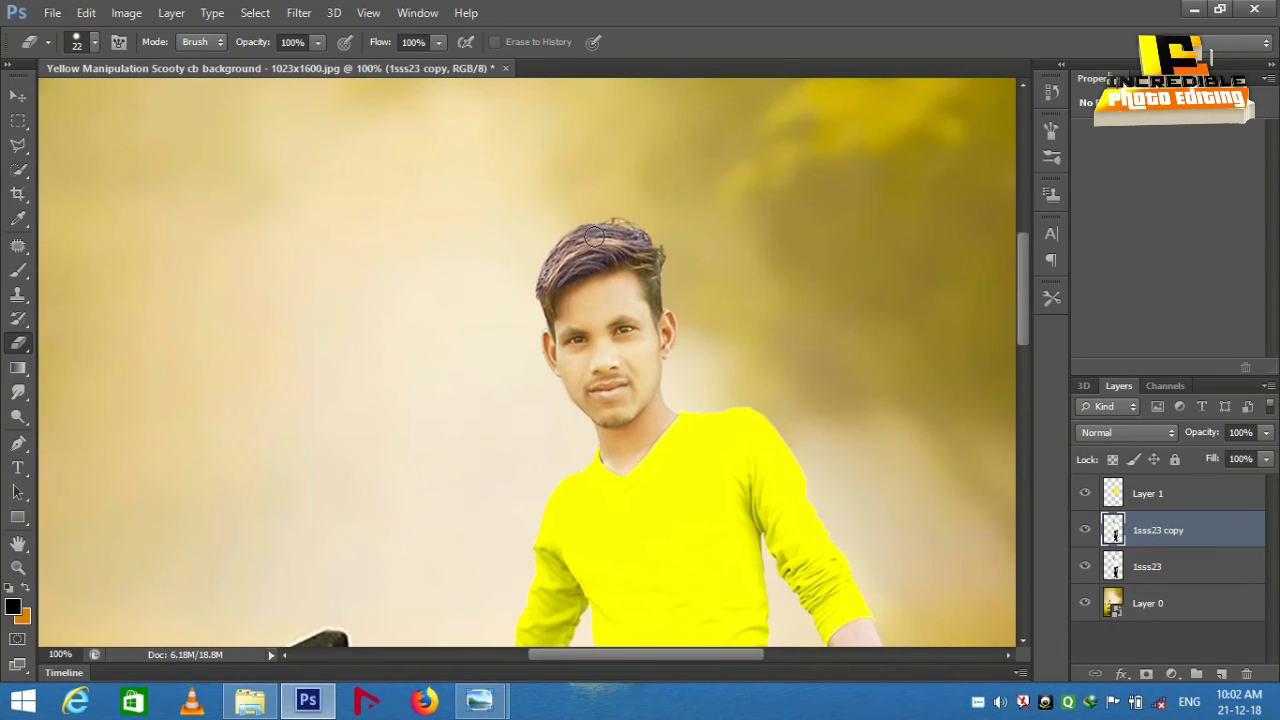
click(94, 42)
drag(58, 101, 68, 101)
click(652, 277)
key(ctrl+z)
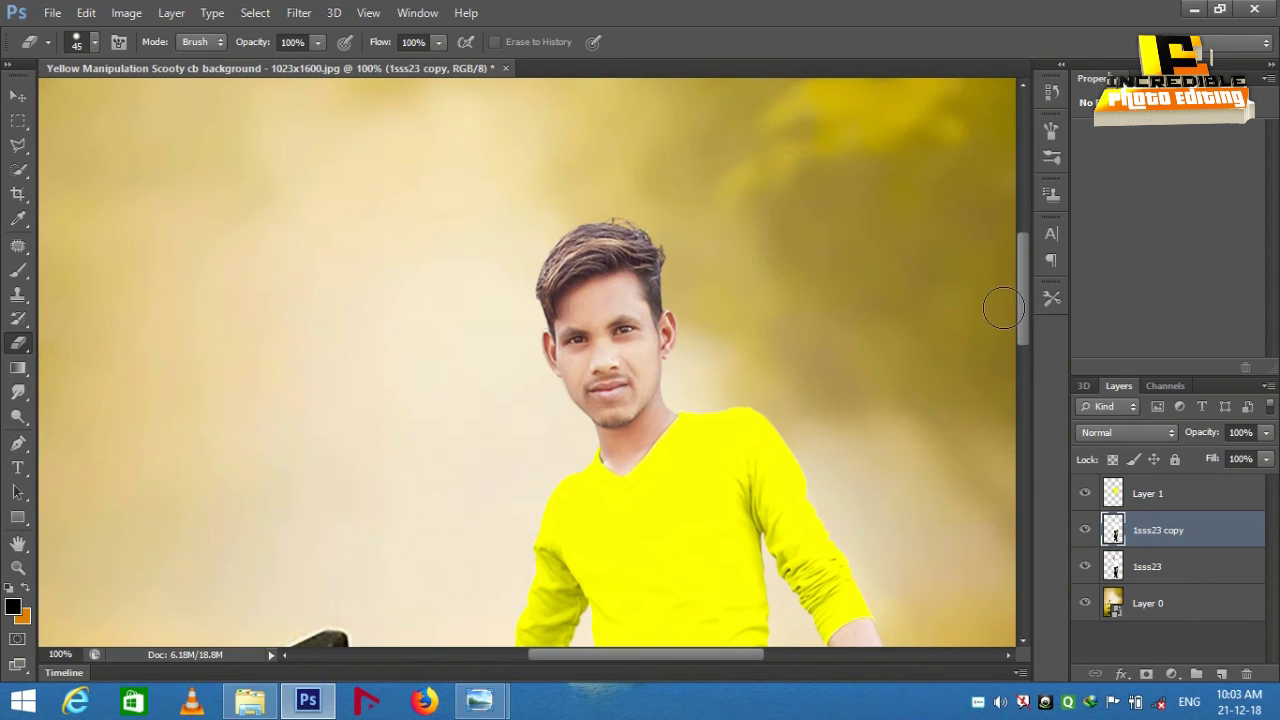
scroll(1010, 310, down, 2)
click(1147, 566)
Quick-select the man's hair and feather the selection by 5 px.
click(20, 168)
mouse_move(575, 165)
mouse_down()
mouse_move(590, 230)
mouse_move(655, 200)
mouse_up()
right_click(588, 174)
click(645, 226)
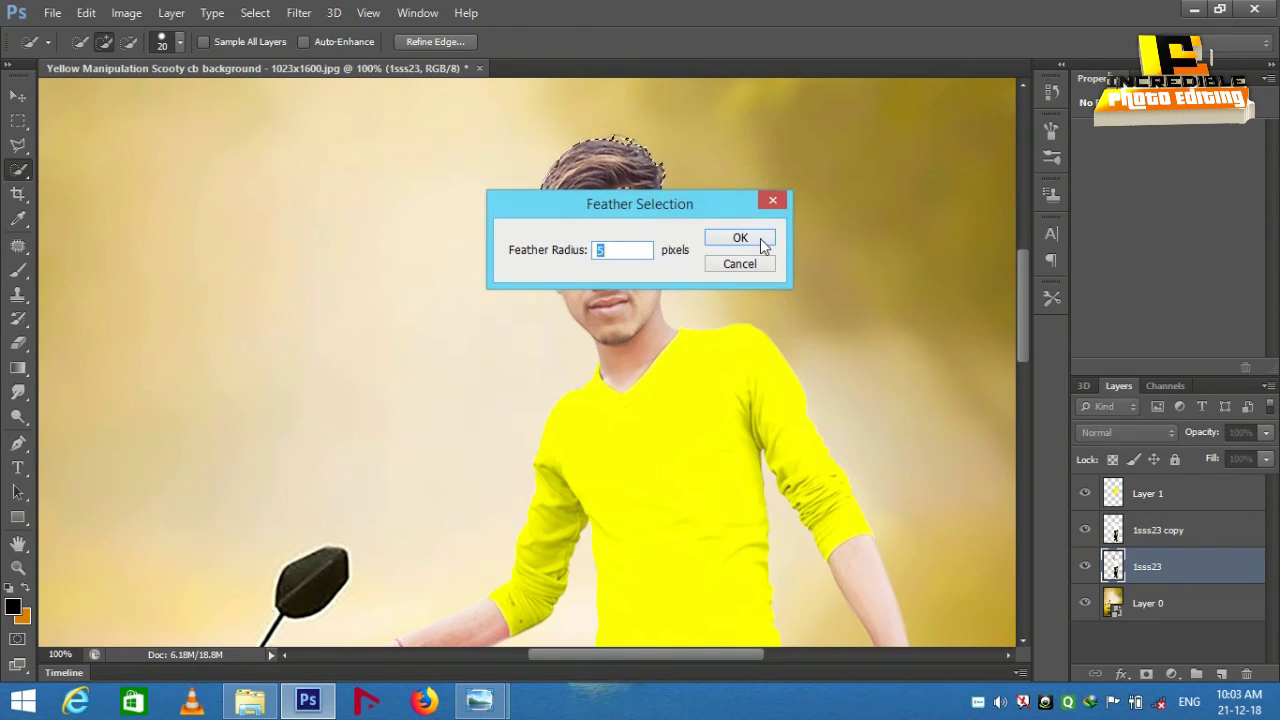
click(740, 238)
Add a Soft Light solid colour fill layer in dark red #280202 over the hair.
click(171, 12)
click(425, 157)
click(543, 291)
click(500, 249)
click(791, 220)
click(929, 391)
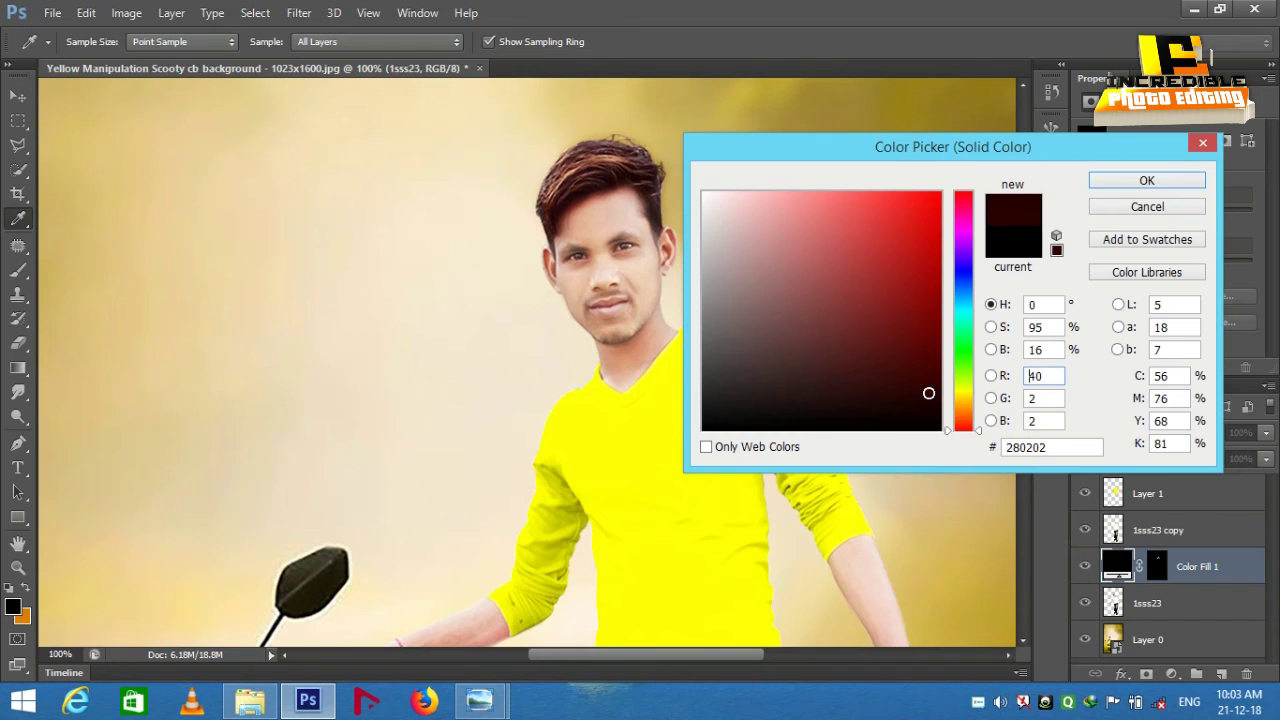
click(934, 357)
key(ctrl+minus)
key(ctrl+minus)
key(ctrl+minus)
click(1147, 180)
key(ctrl+plus)
key(ctrl+plus)
key(ctrl+plus)
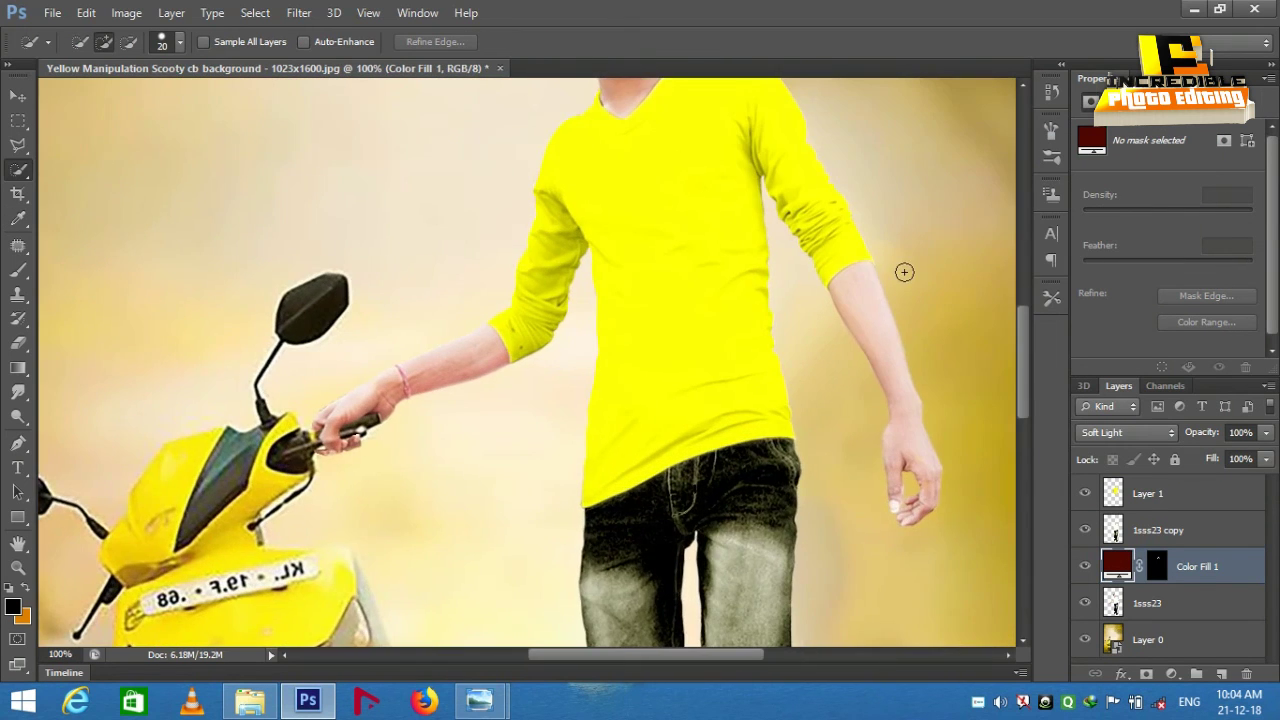
Set the Eraser to 23 px and erase the red tint off the face.
mouse_move(1027, 304)
mouse_down()
mouse_move(1027, 248)
mouse_move(1016, 251)
mouse_up()
key(ctrl+plus)
click(18, 343)
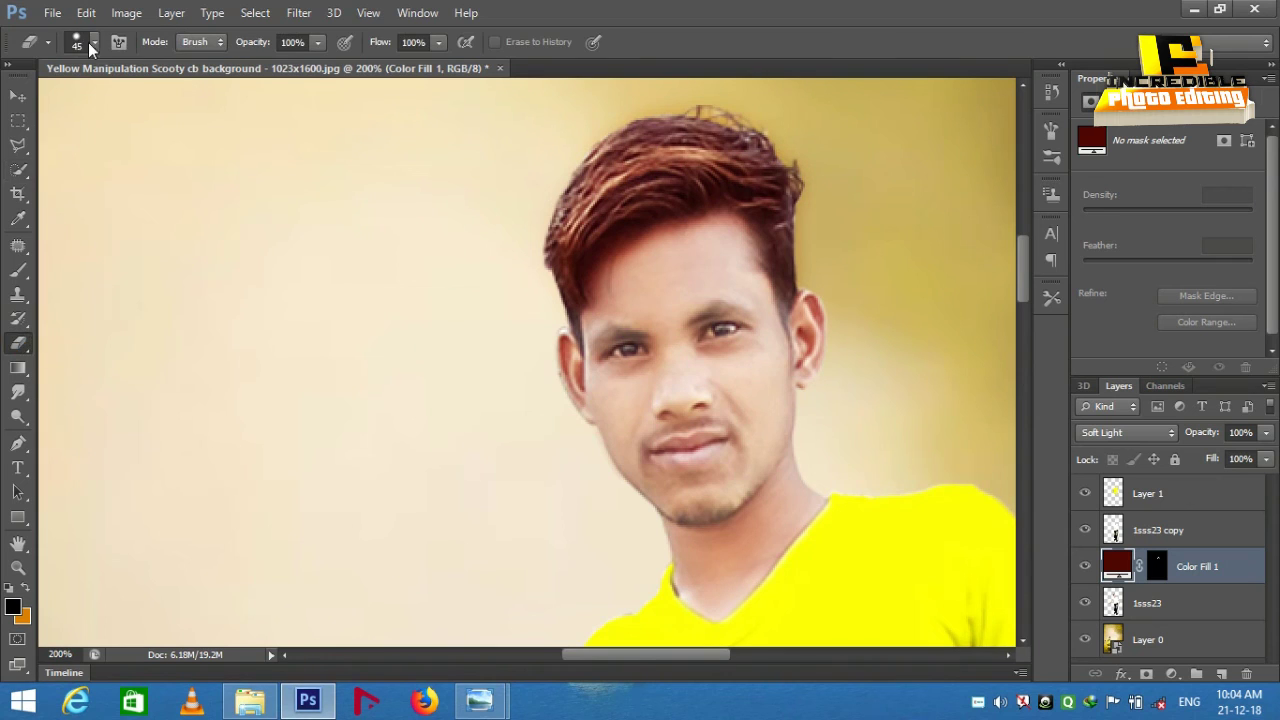
click(94, 42)
click(32, 147)
click(534, 238)
key(Return)
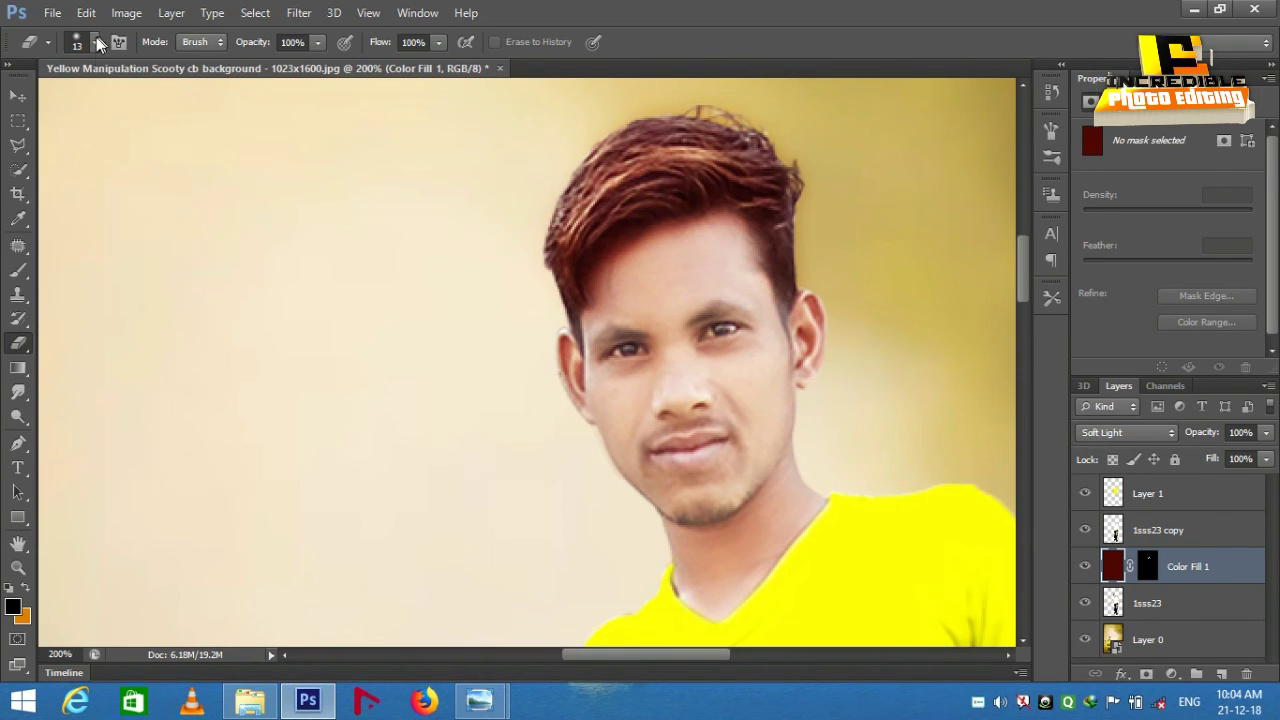
click(94, 42)
drag(39, 101, 49, 103)
click(657, 243)
drag(722, 241, 605, 318)
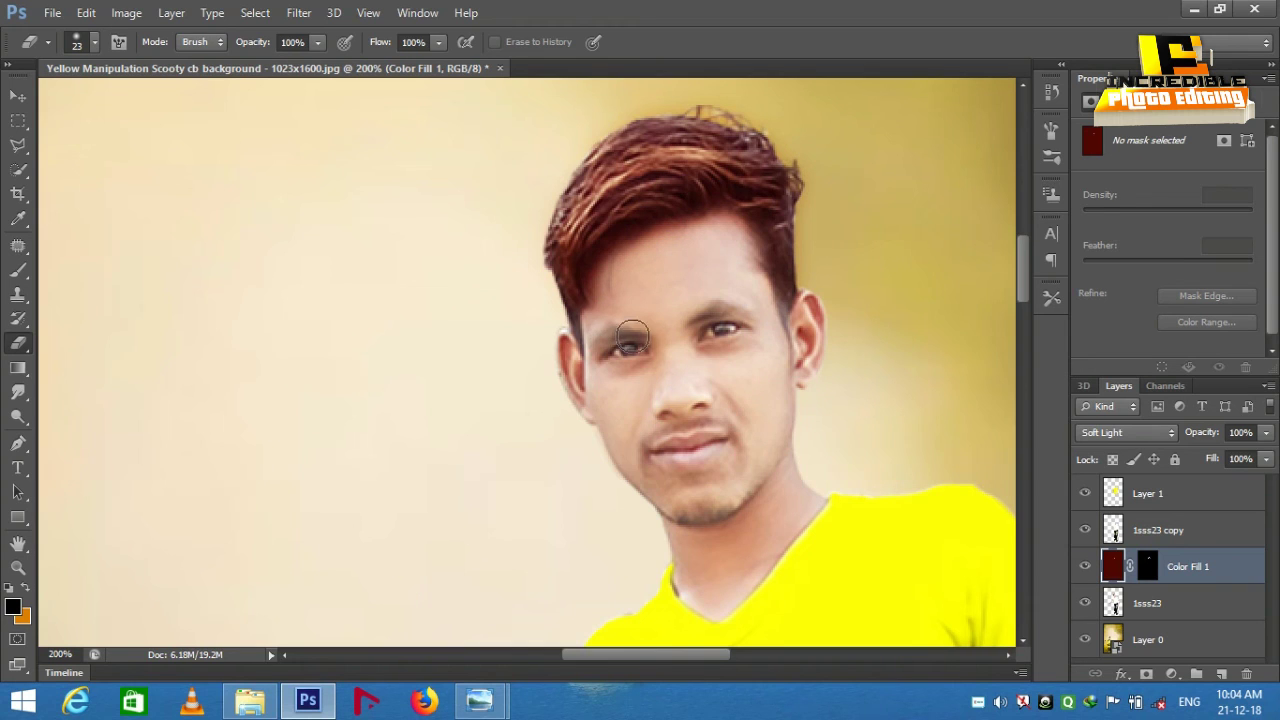
scroll(714, 274, down, 4)
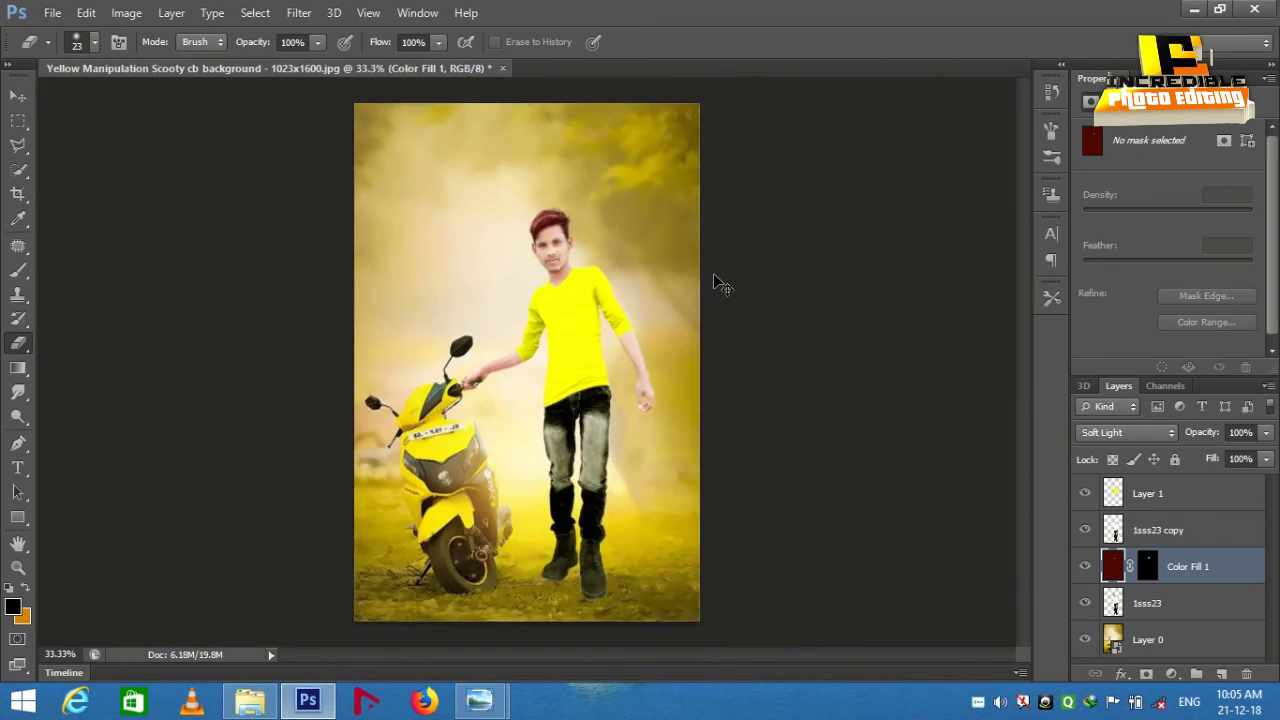
Shift the original 1sss23 layer's midtones to Yellow–Blue -34 with Color Balance.
scroll(714, 274, up, 1)
scroll(714, 274, down, 1)
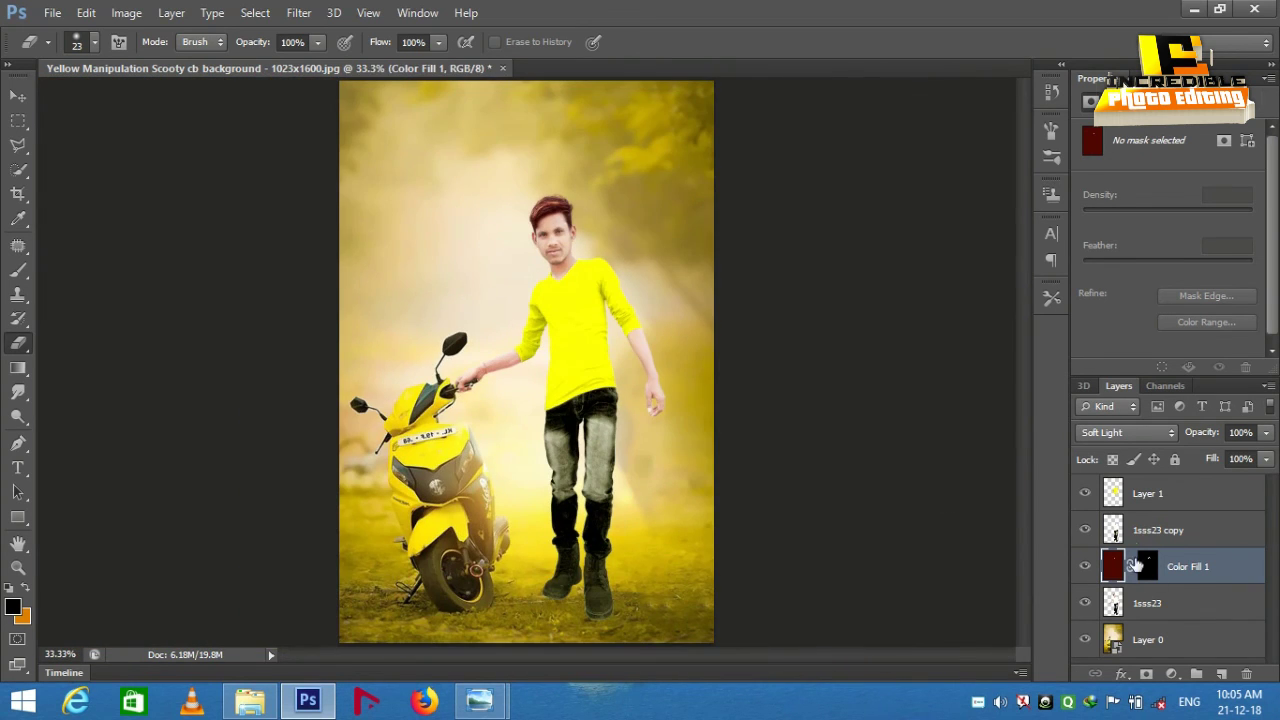
click(1165, 601)
click(126, 12)
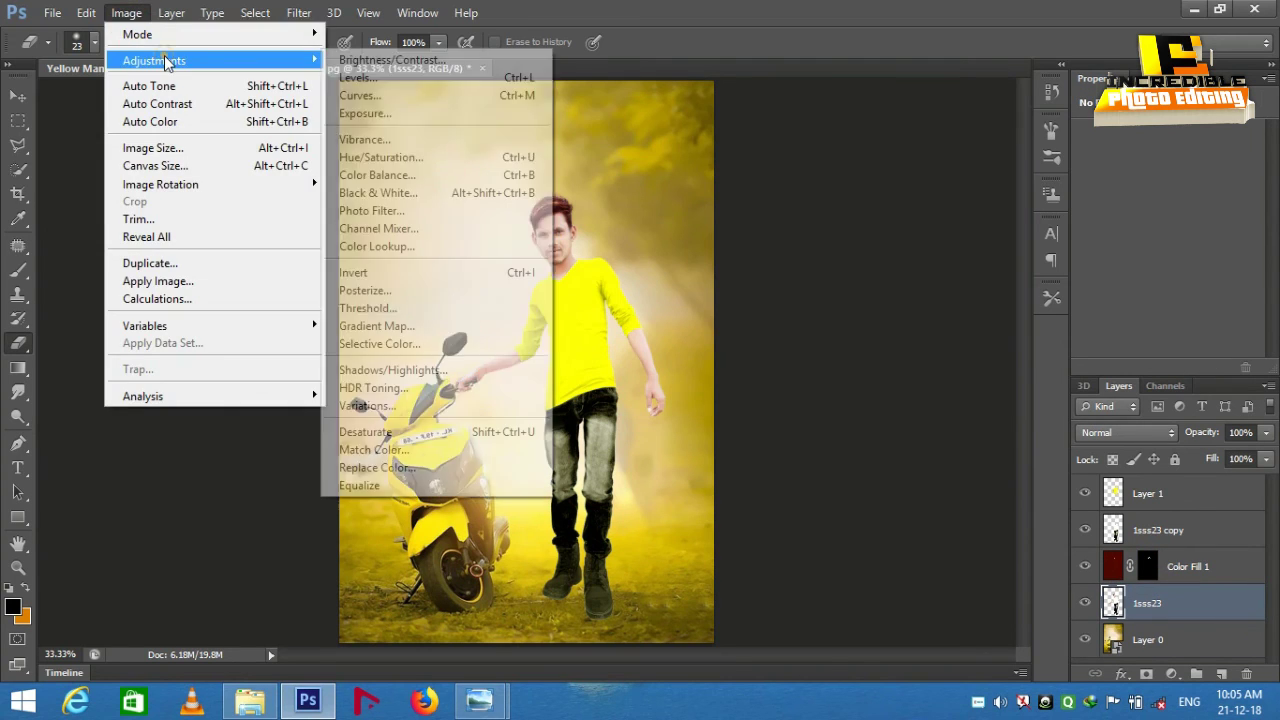
click(388, 184)
drag(826, 371, 800, 380)
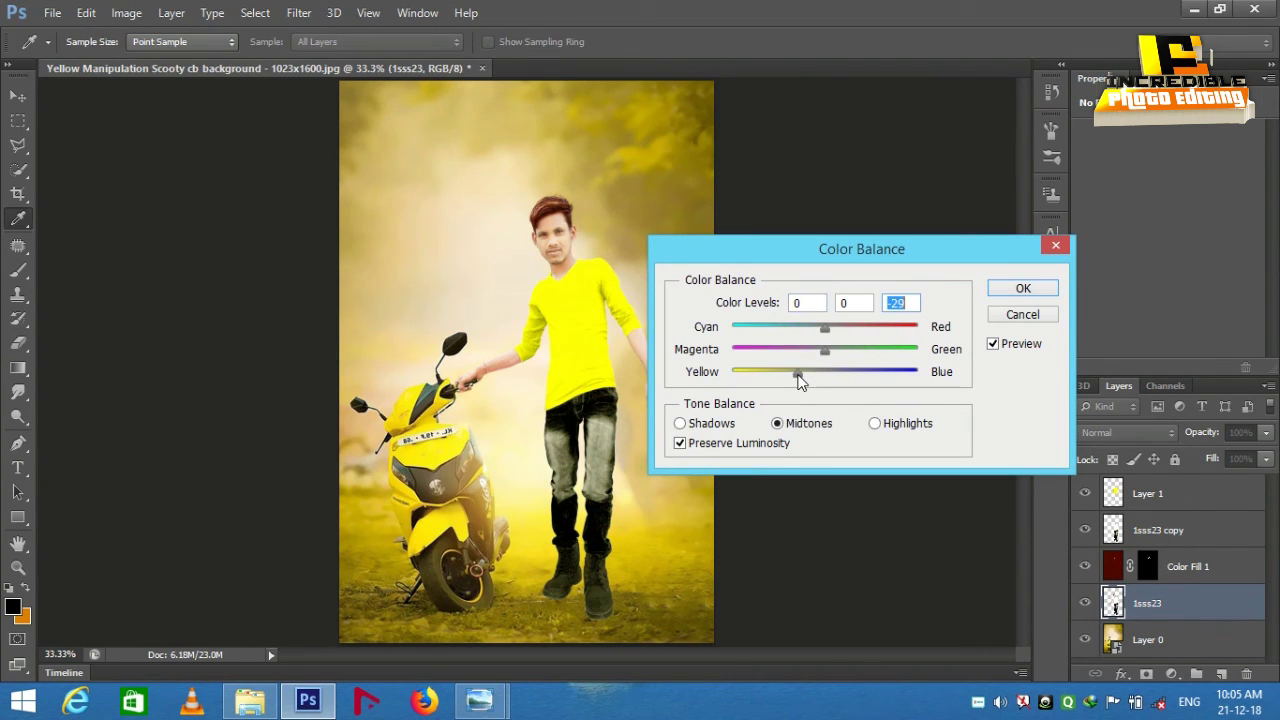
key(ctrl+plus)
key(ctrl+plus)
key(ctrl+minus)
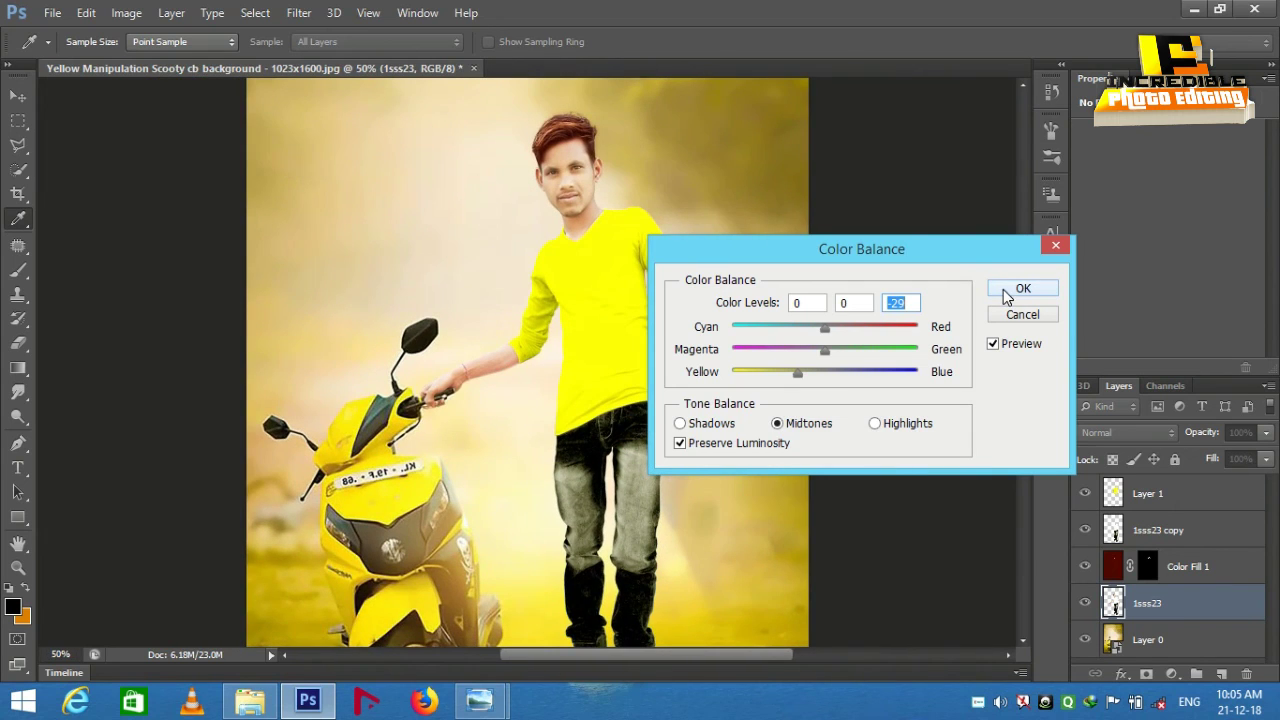
drag(801, 377, 786, 378)
click(1001, 291)
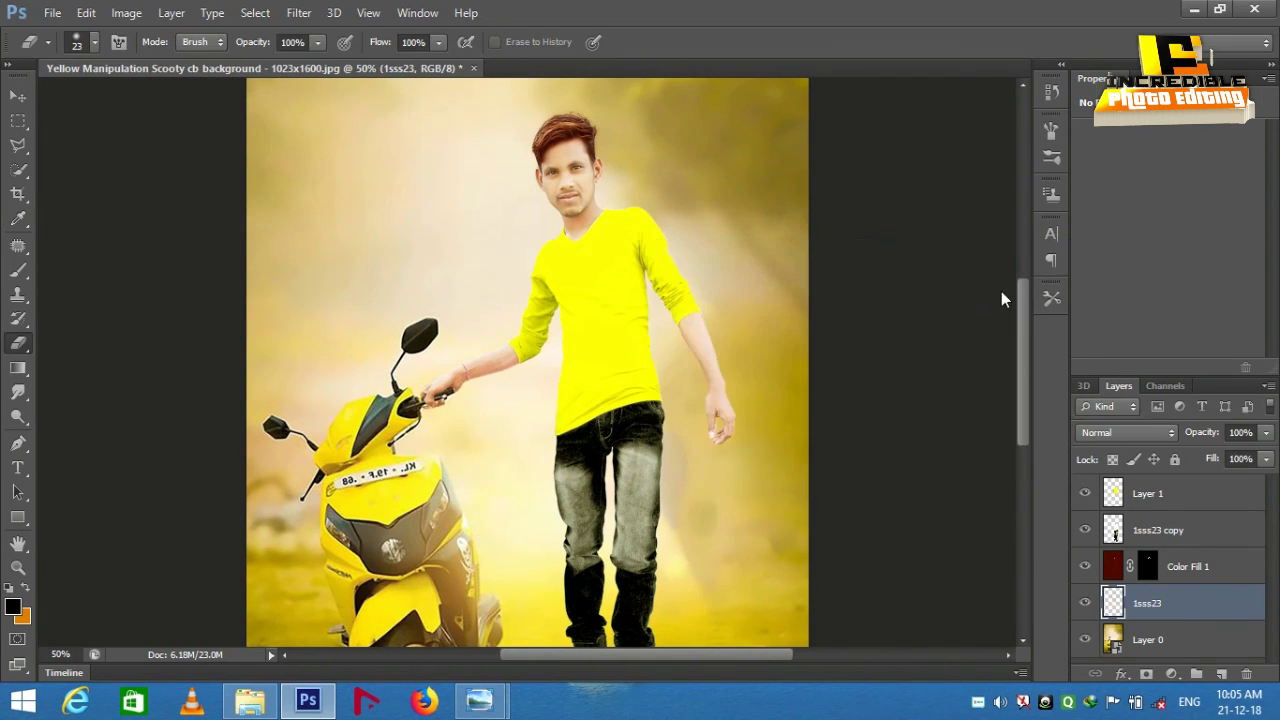
mouse_move(1020, 349)
mouse_down()
mouse_move(1020, 408)
mouse_move(1006, 346)
mouse_move(517, 257)
mouse_up()
key(ctrl+plus)
key(ctrl+plus)
Choose the Blur tool with a 19 px brush at 7% hardness.
click(18, 392)
click(18, 392)
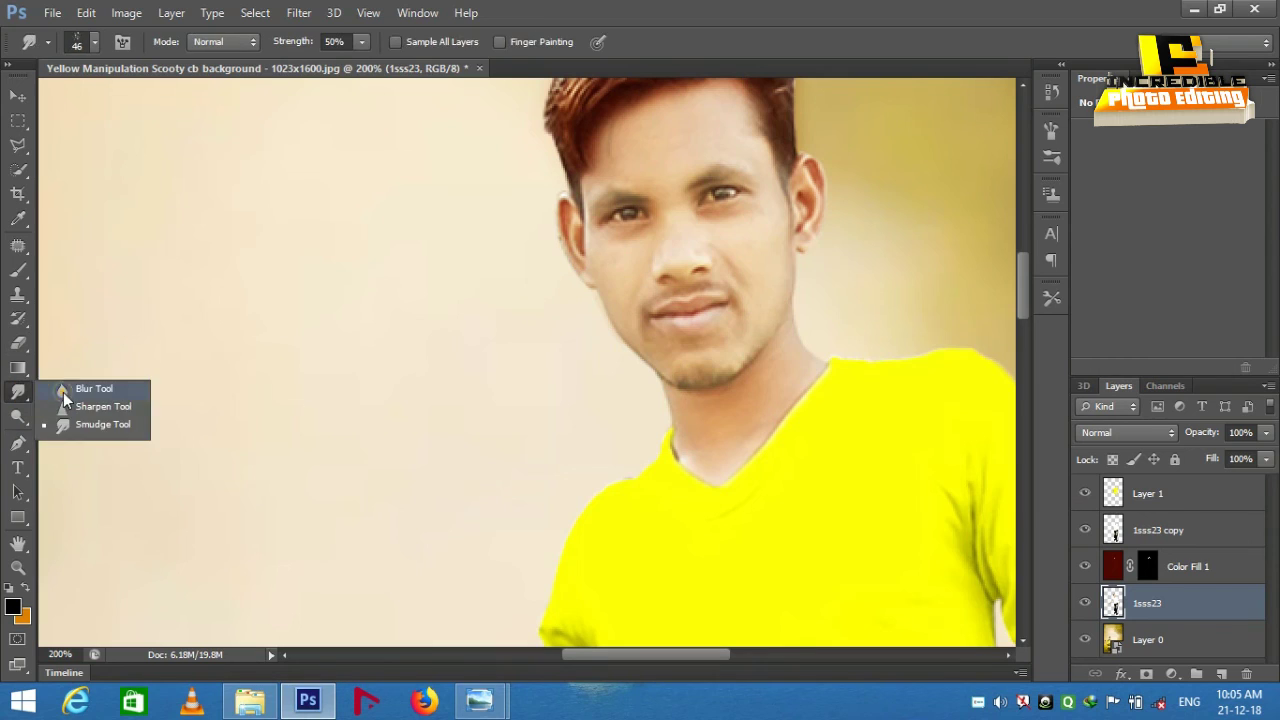
click(63, 388)
click(92, 41)
click(31, 145)
drag(33, 101, 53, 101)
drag(31, 146, 41, 146)
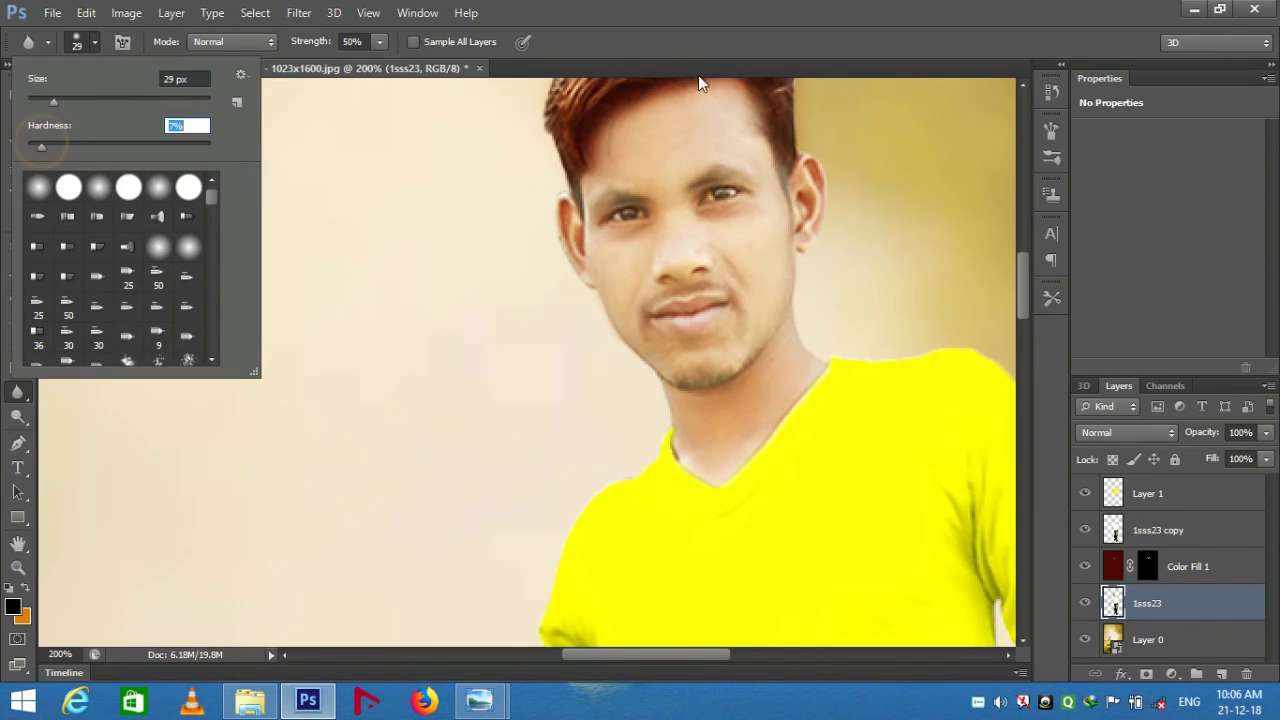
key(shift+Tab)
text(19)
key(Tab)
key(Return)
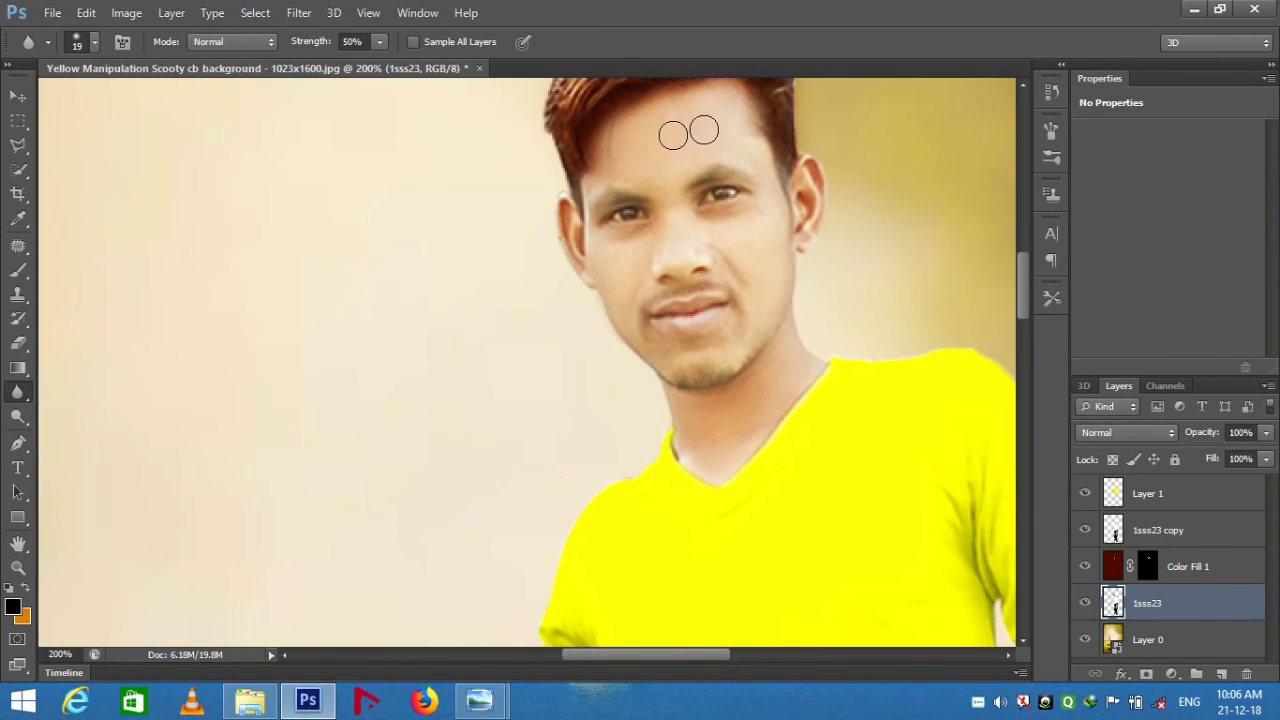
Blur the cut-out edges along the cheek, neck, hairline and arms, then compare the copy layer.
drag(767, 243, 757, 303)
drag(770, 361, 727, 404)
drag(732, 124, 746, 145)
scroll(424, 256, down, 5)
scroll(424, 256, down, 2)
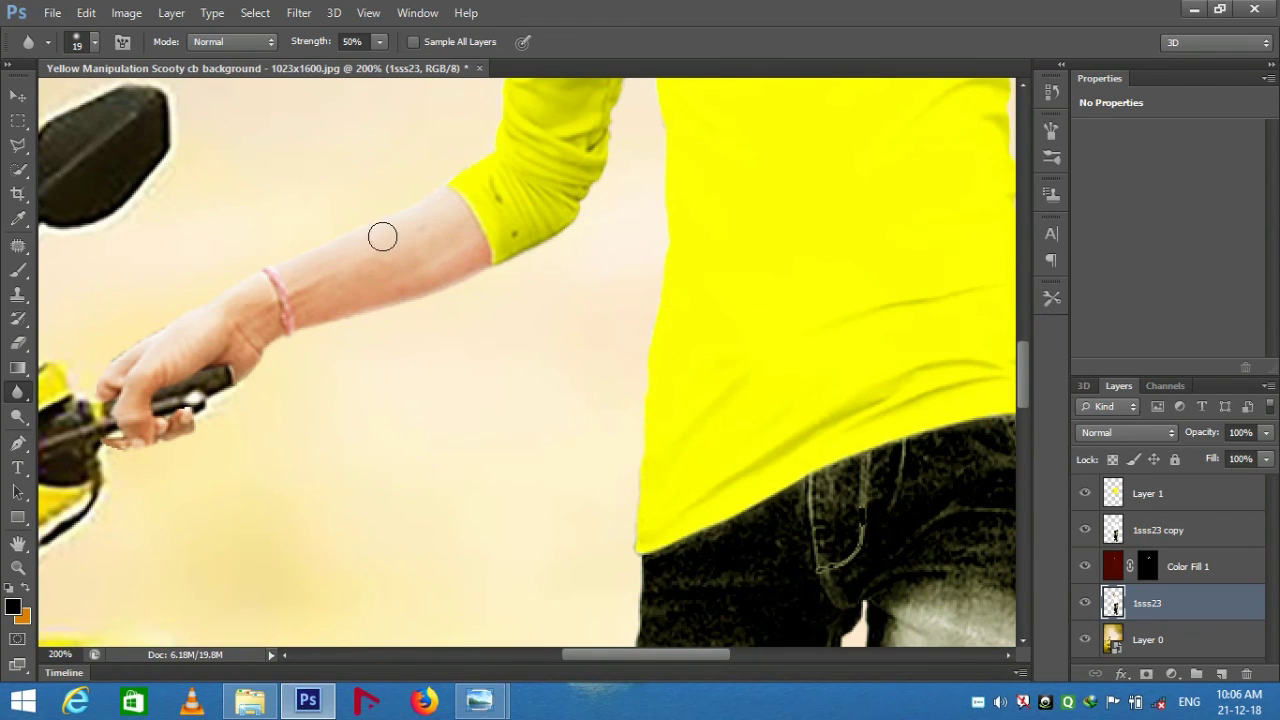
mouse_move(655, 655)
mouse_down()
mouse_move(614, 655)
mouse_move(790, 655)
mouse_up()
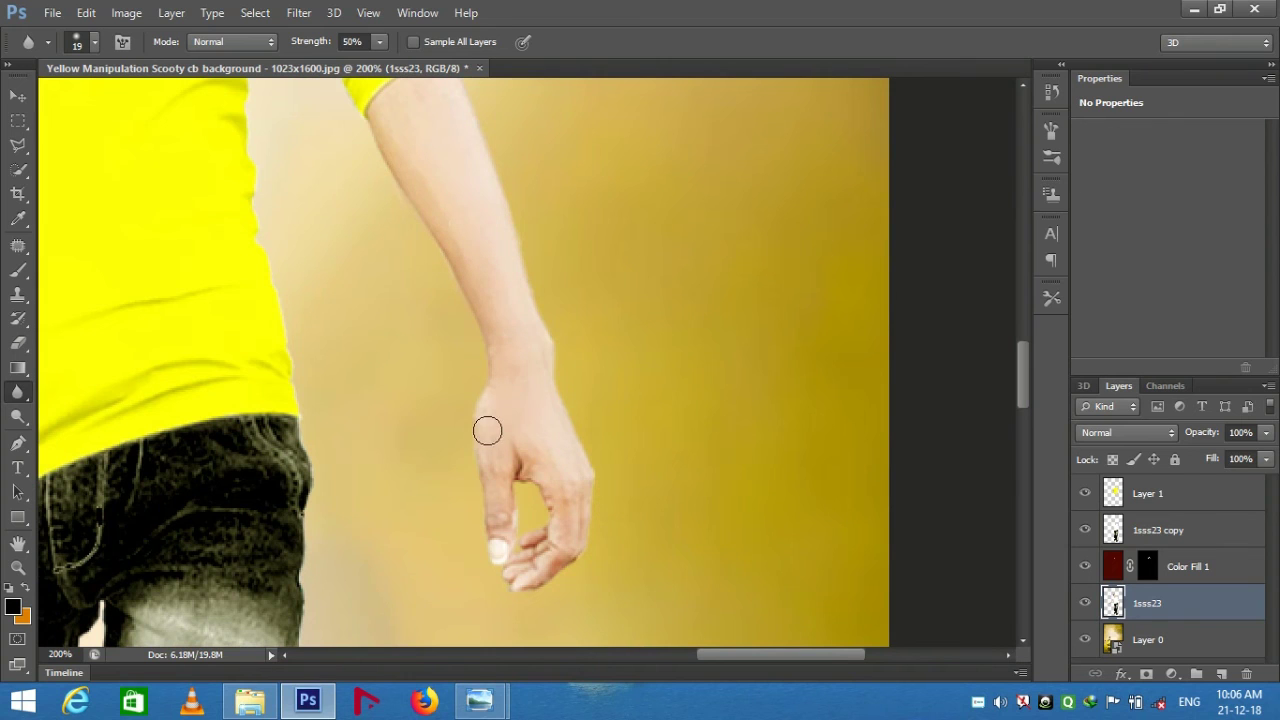
key(ctrl+0)
key(ctrl+plus)
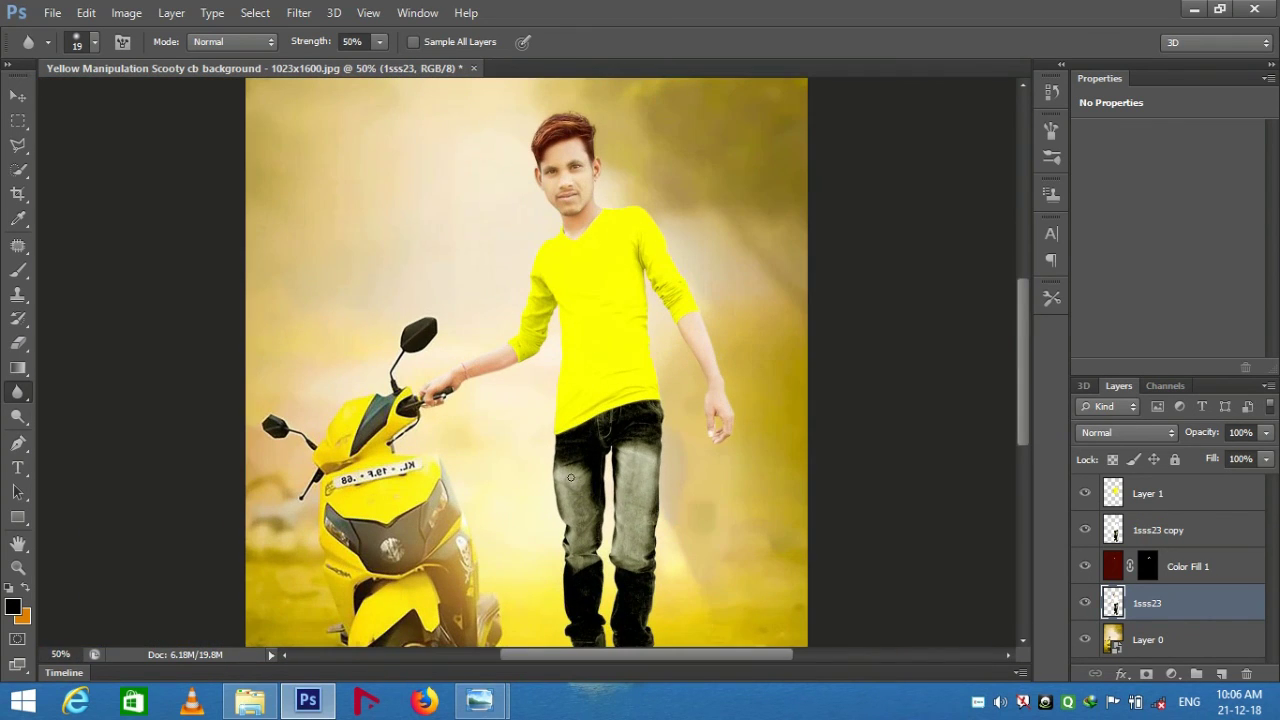
click(1085, 530)
click(1085, 530)
drag(1027, 355, 1022, 415)
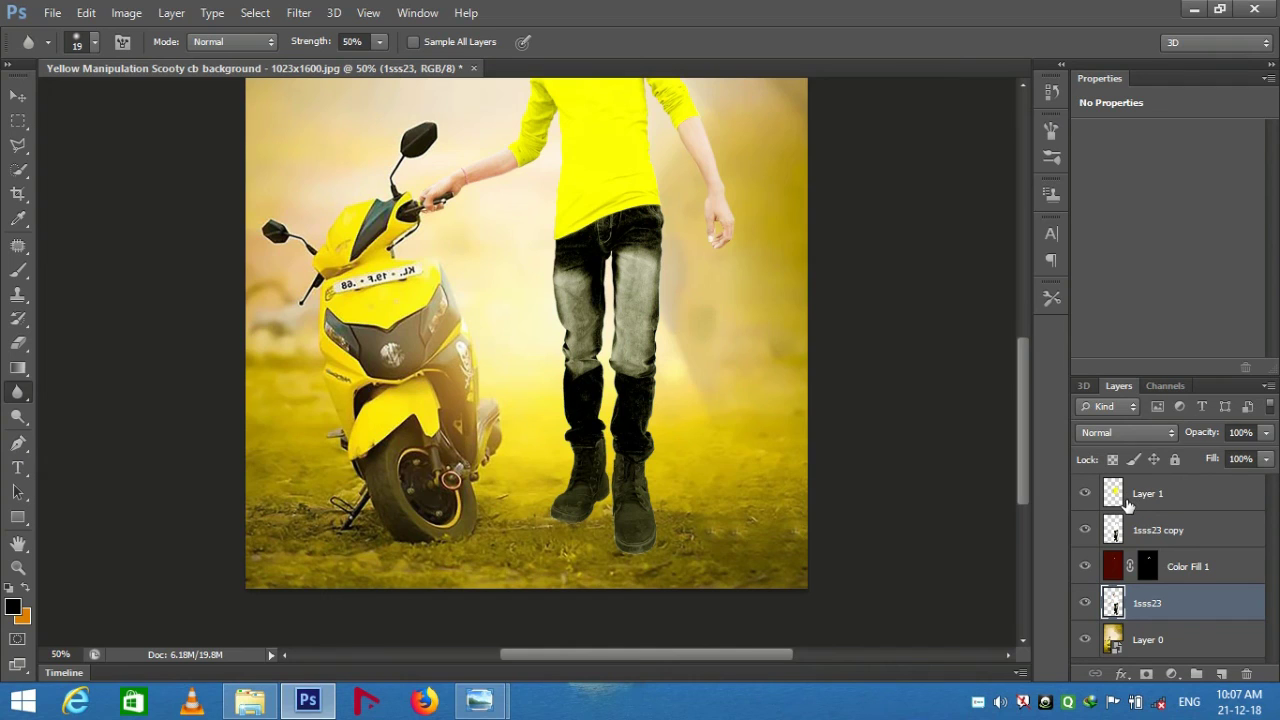
Add a new empty layer and set up a 30 px Brush.
click(1221, 674)
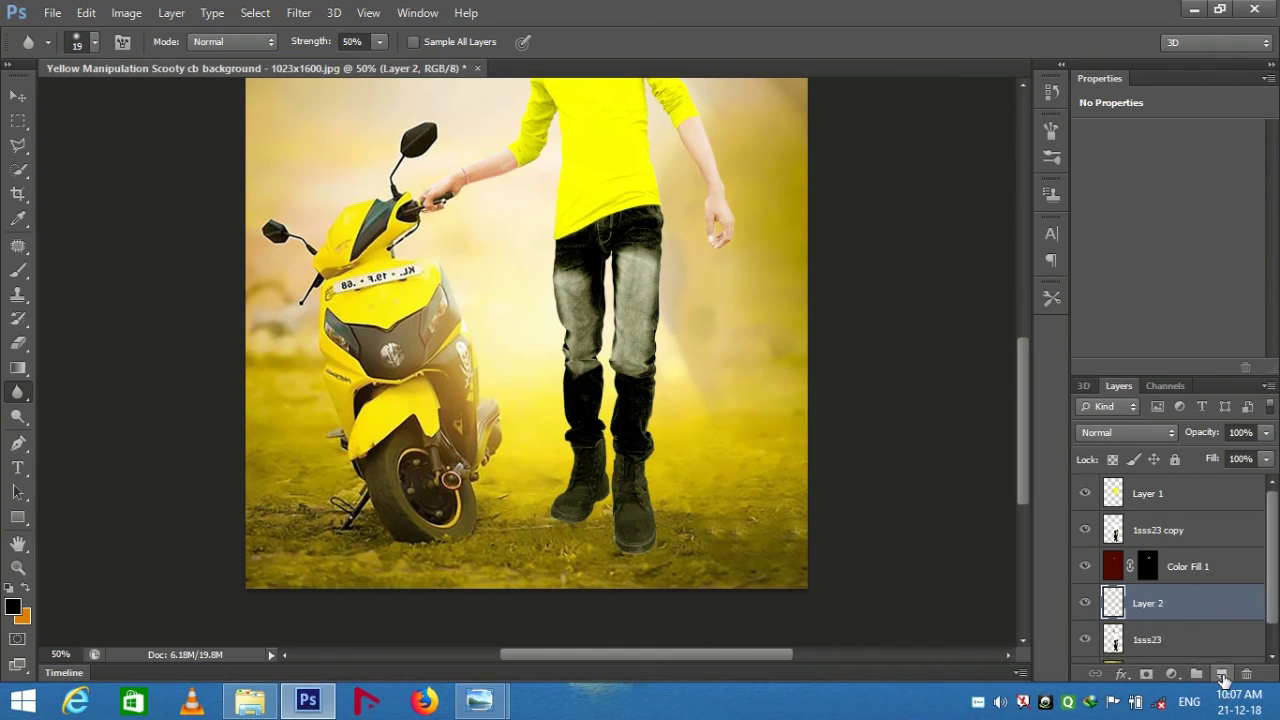
scroll(1143, 640, down, 1)
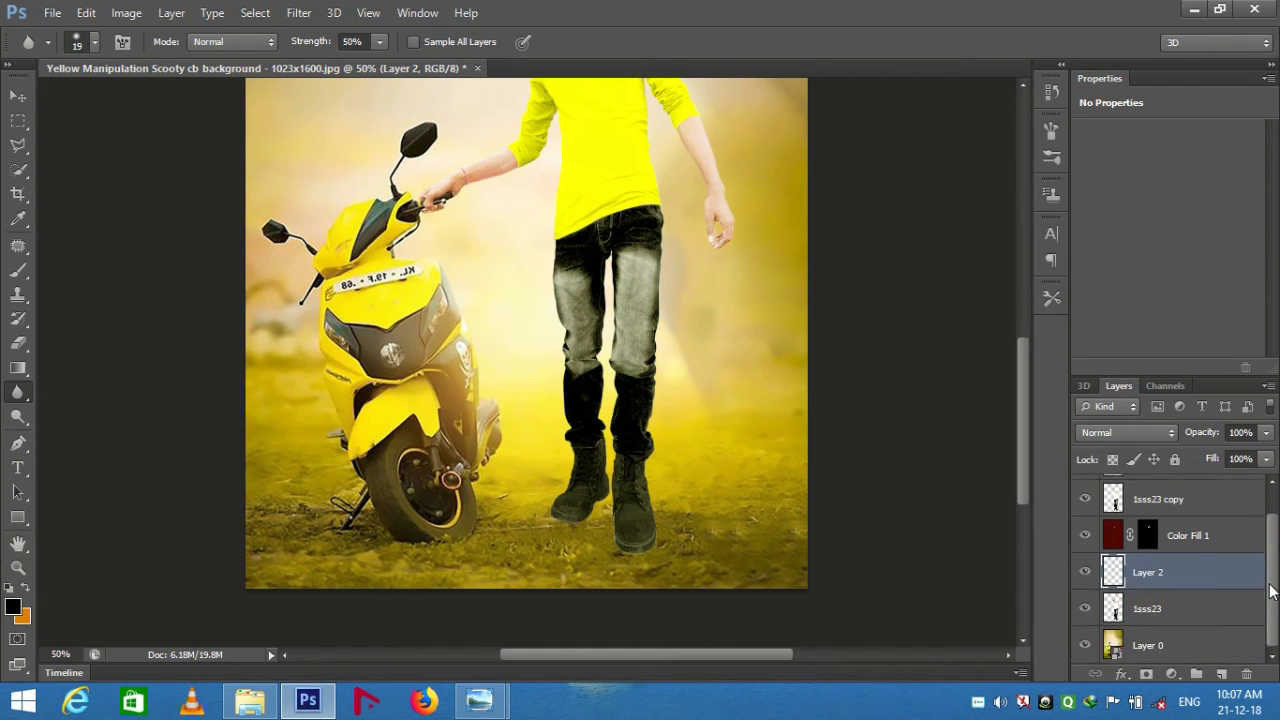
drag(1150, 573, 1145, 605)
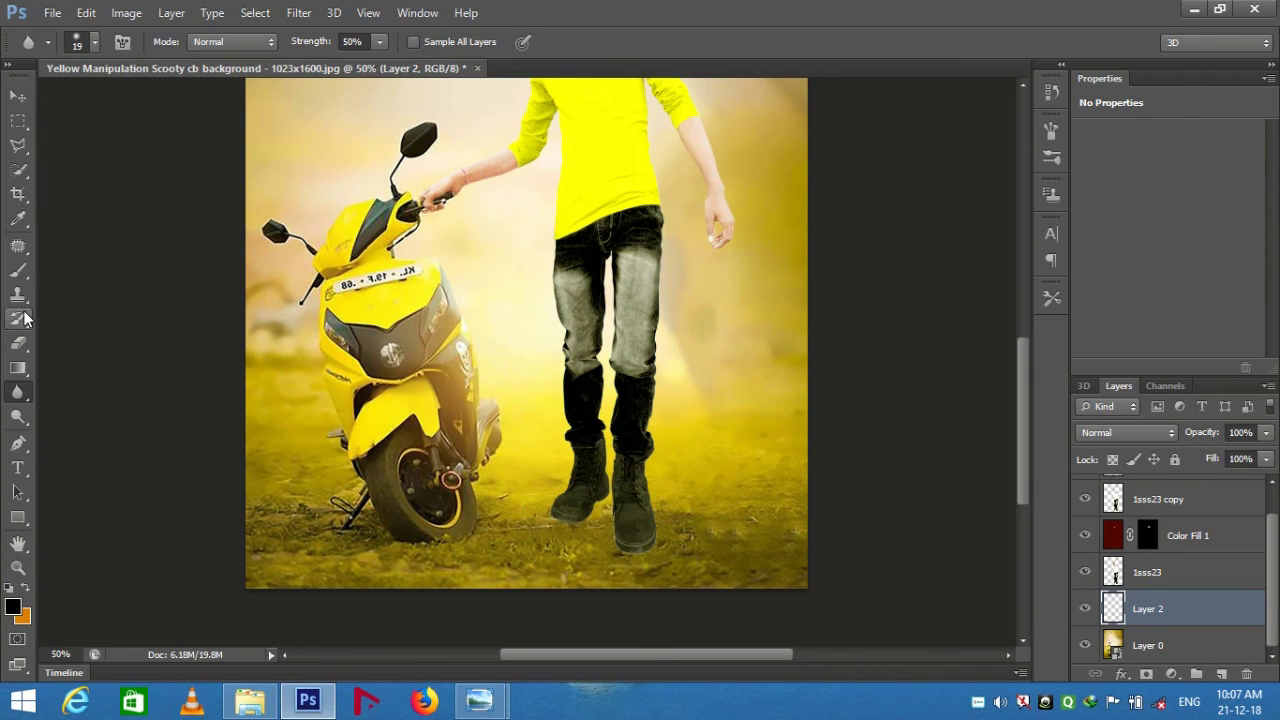
click(18, 270)
click(94, 42)
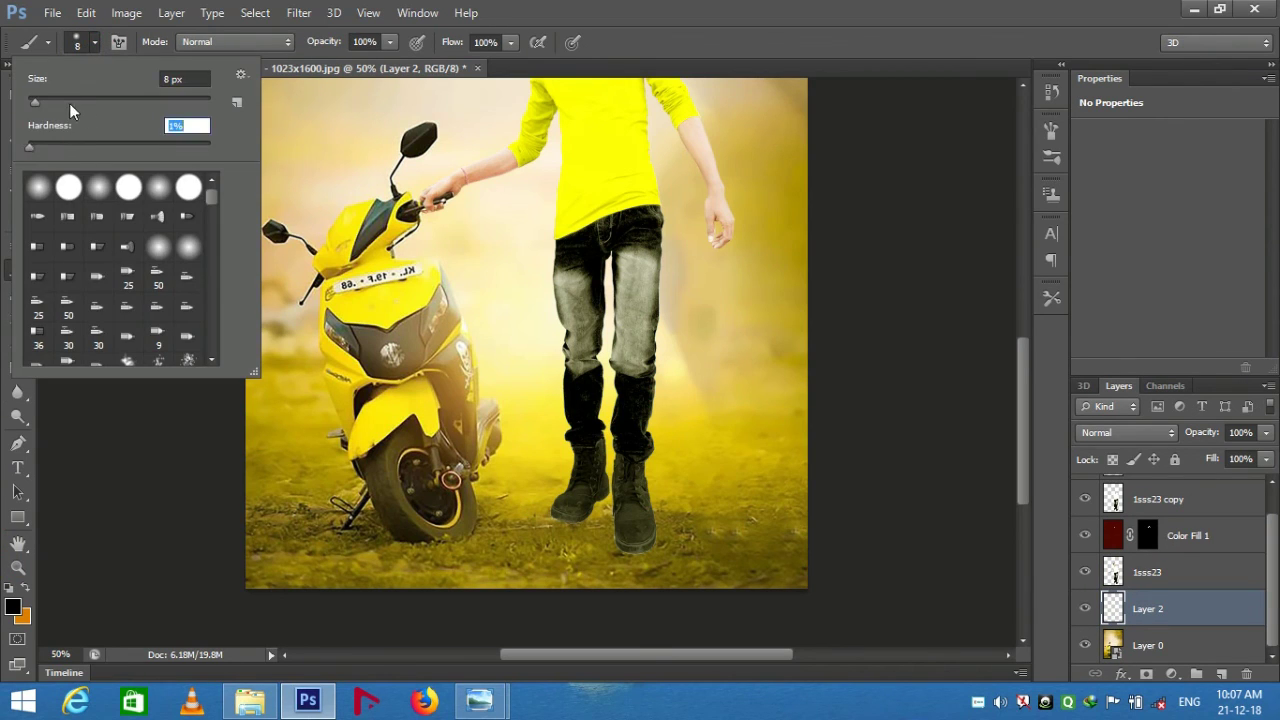
text(30)
key(Return)
Paint a black shadow under the boots, reorder the layer, and fade it to 35% opacity.
alt+scroll(527, 452, up, 1)
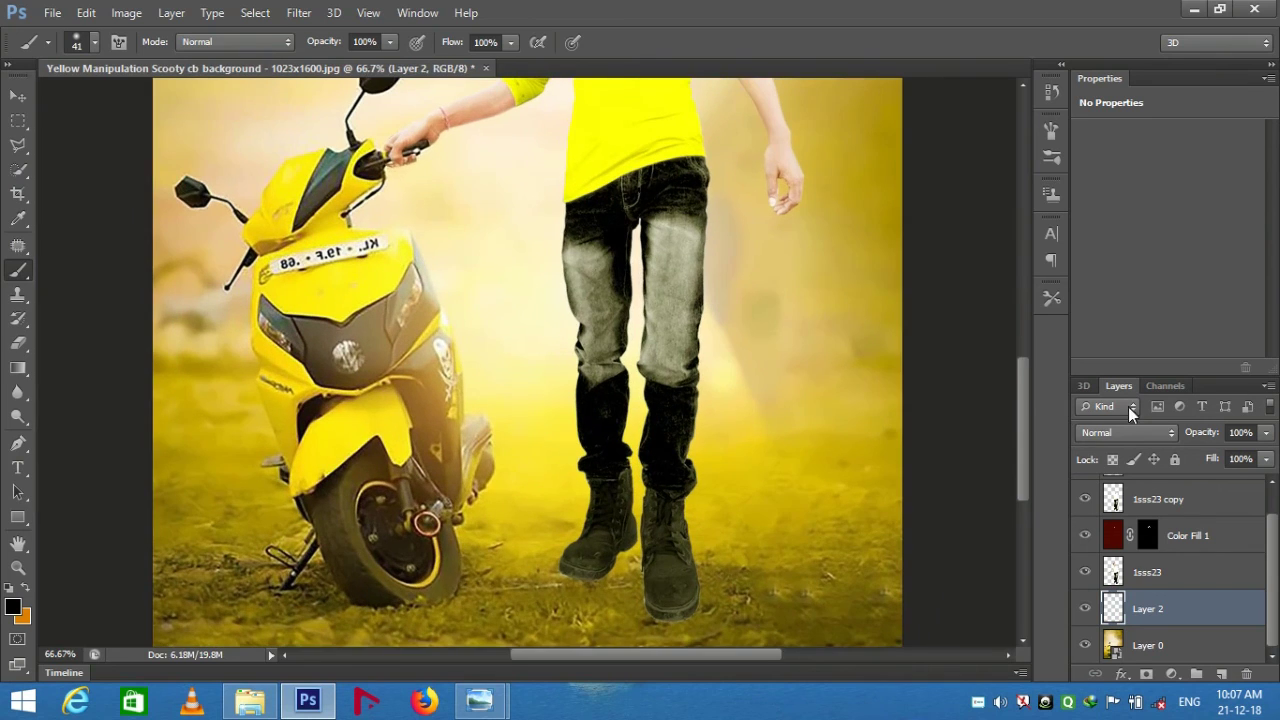
scroll(560, 490, down, 2)
mouse_move(580, 514)
mouse_down()
mouse_move(648, 485)
mouse_move(652, 555)
mouse_move(688, 548)
mouse_up()
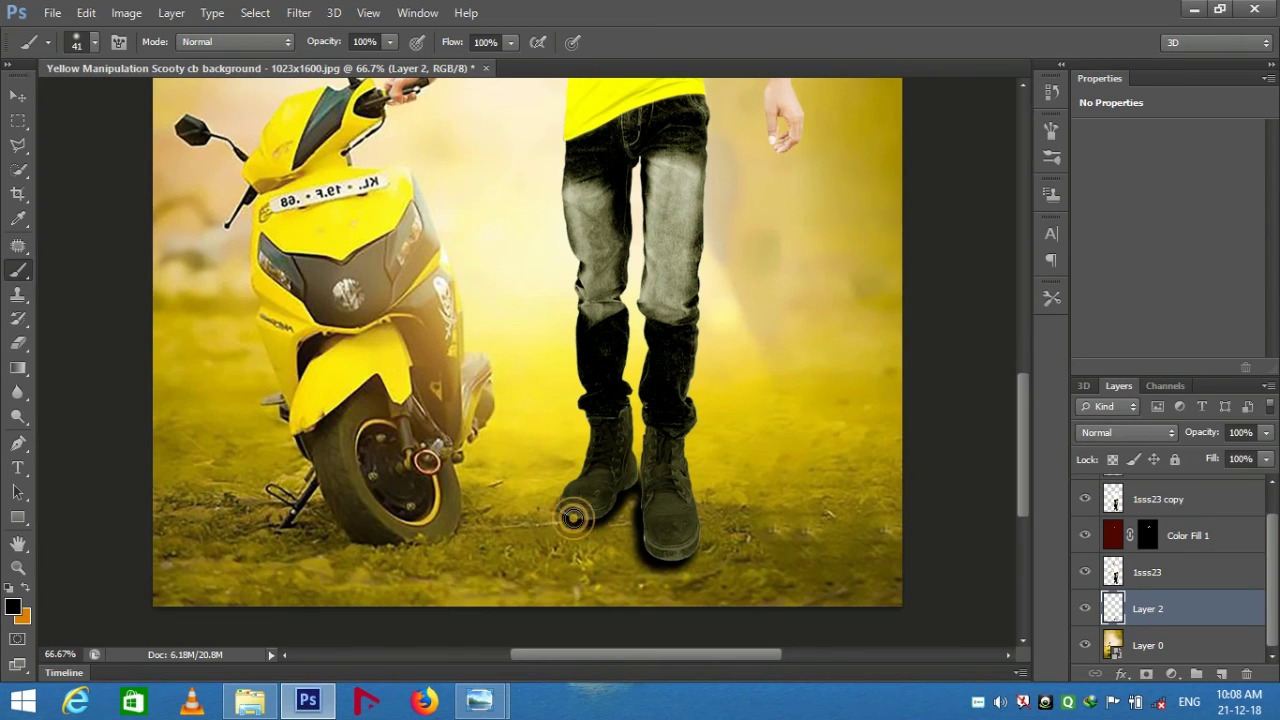
drag(1193, 610, 1175, 513)
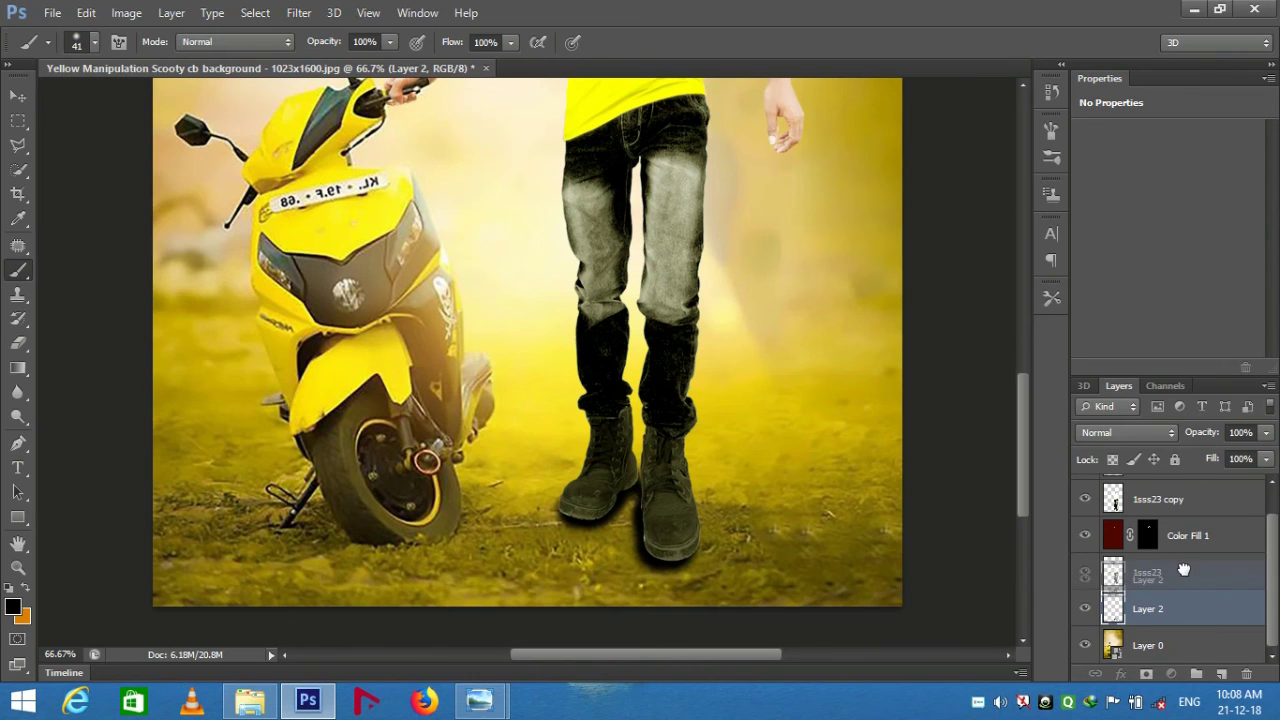
mouse_move(1266, 432)
mouse_down()
mouse_move(1245, 455)
mouse_move(1213, 448)
mouse_up()
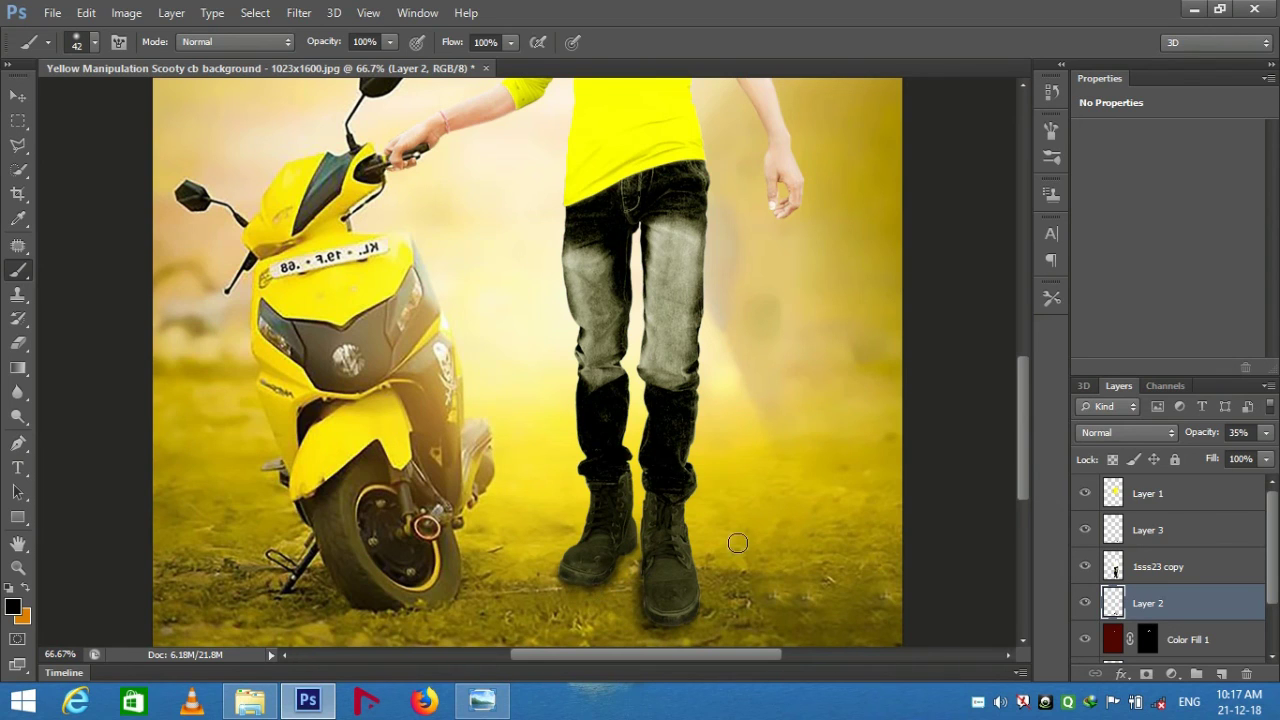
Zoom out, target the 1sss23 copy layer and quick-select both boots.
key(ctrl+minus)
key(ctrl+minus)
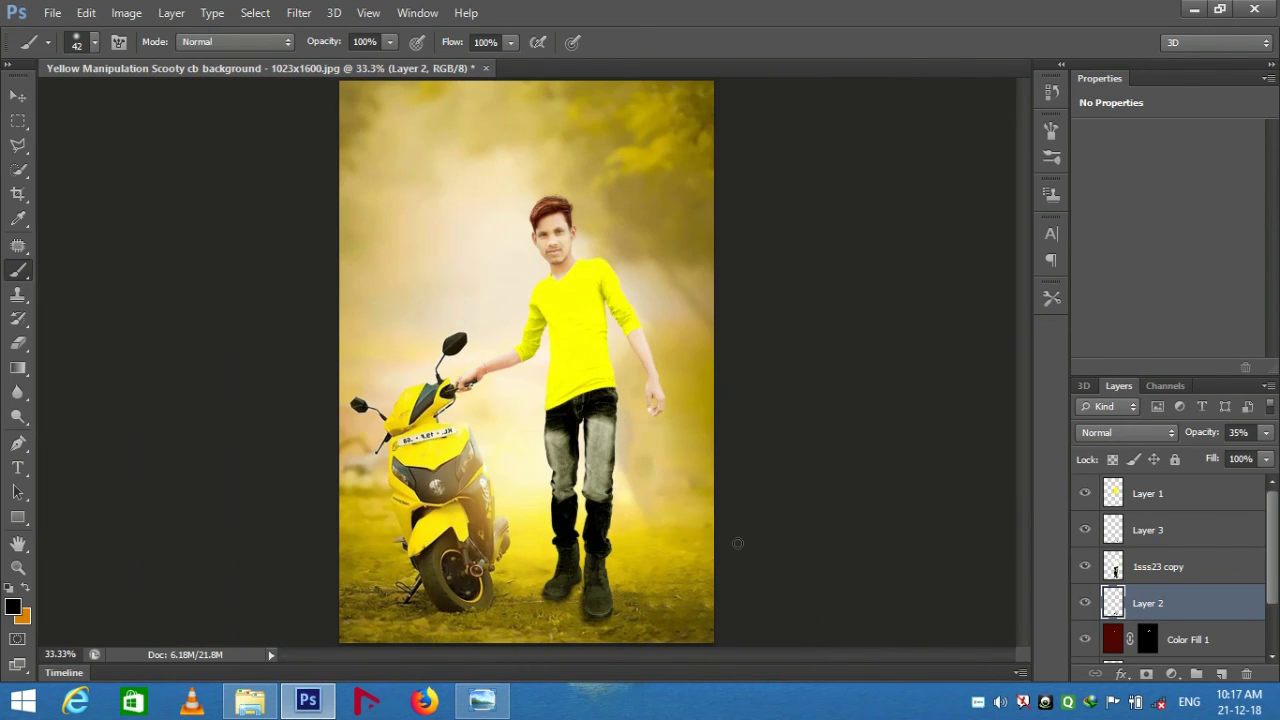
scroll(1183, 578, down, 1)
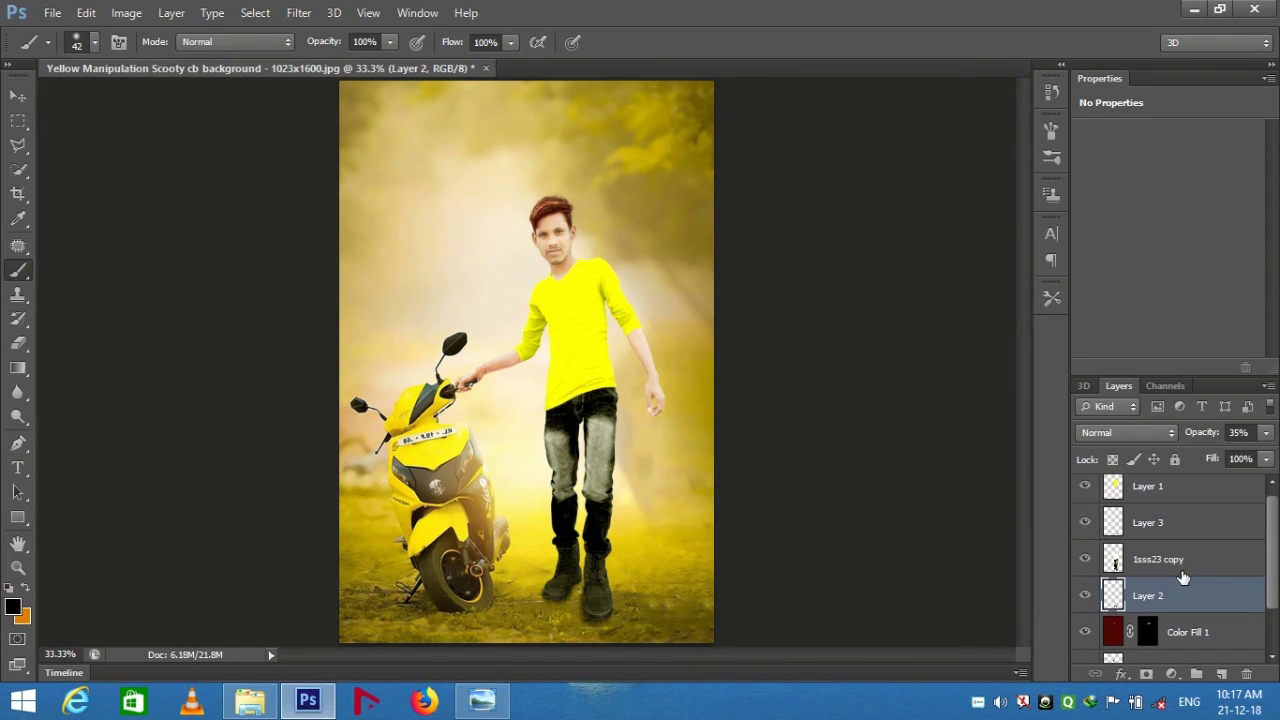
drag(1272, 558, 1274, 615)
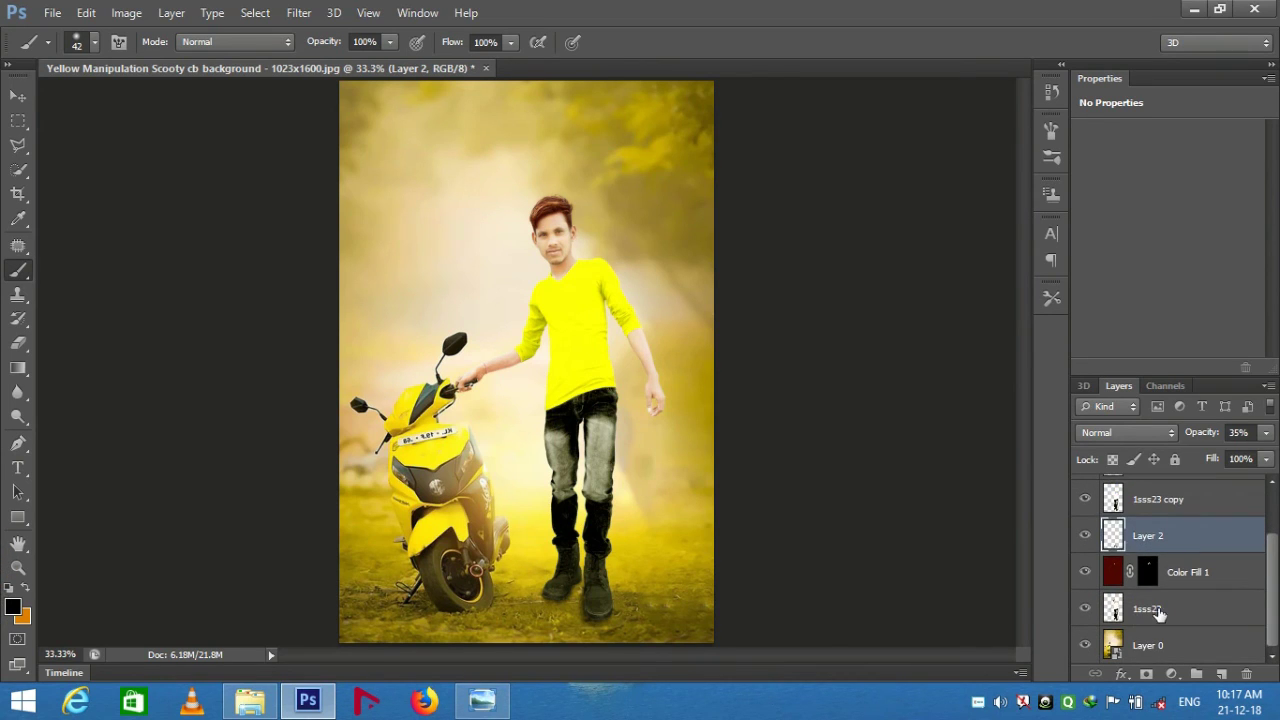
click(1150, 503)
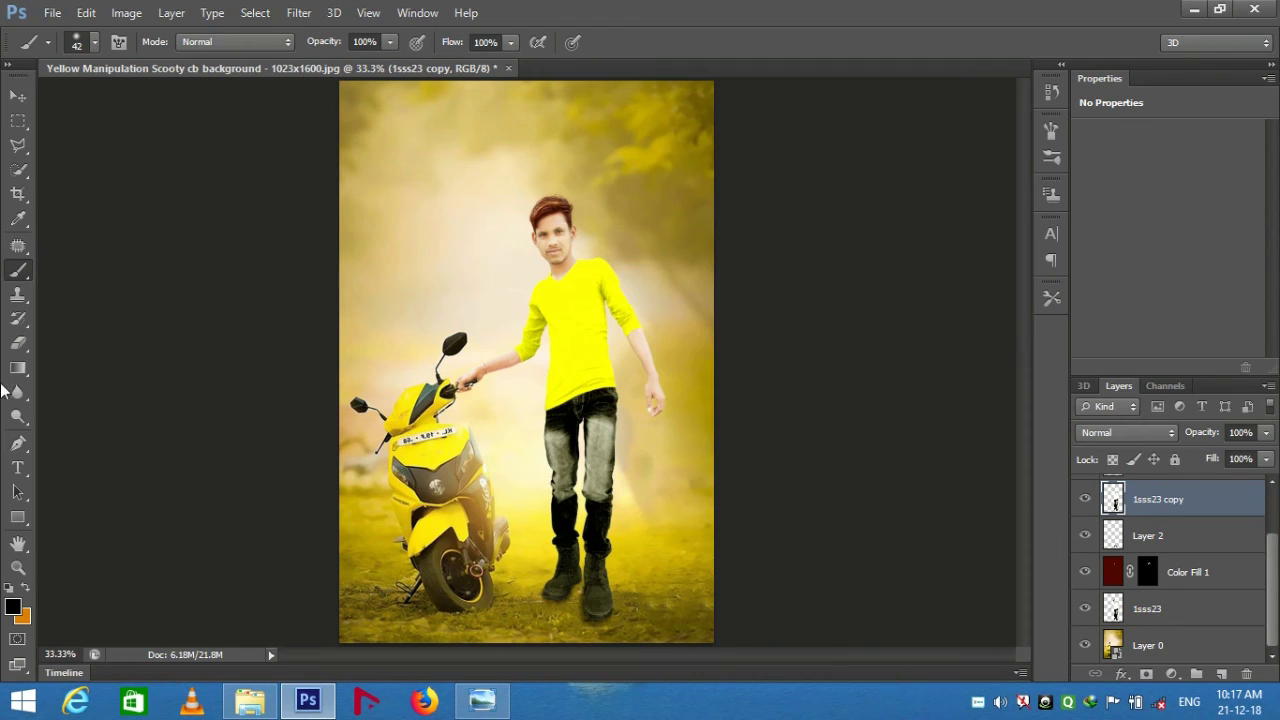
click(19, 170)
drag(585, 565, 565, 595)
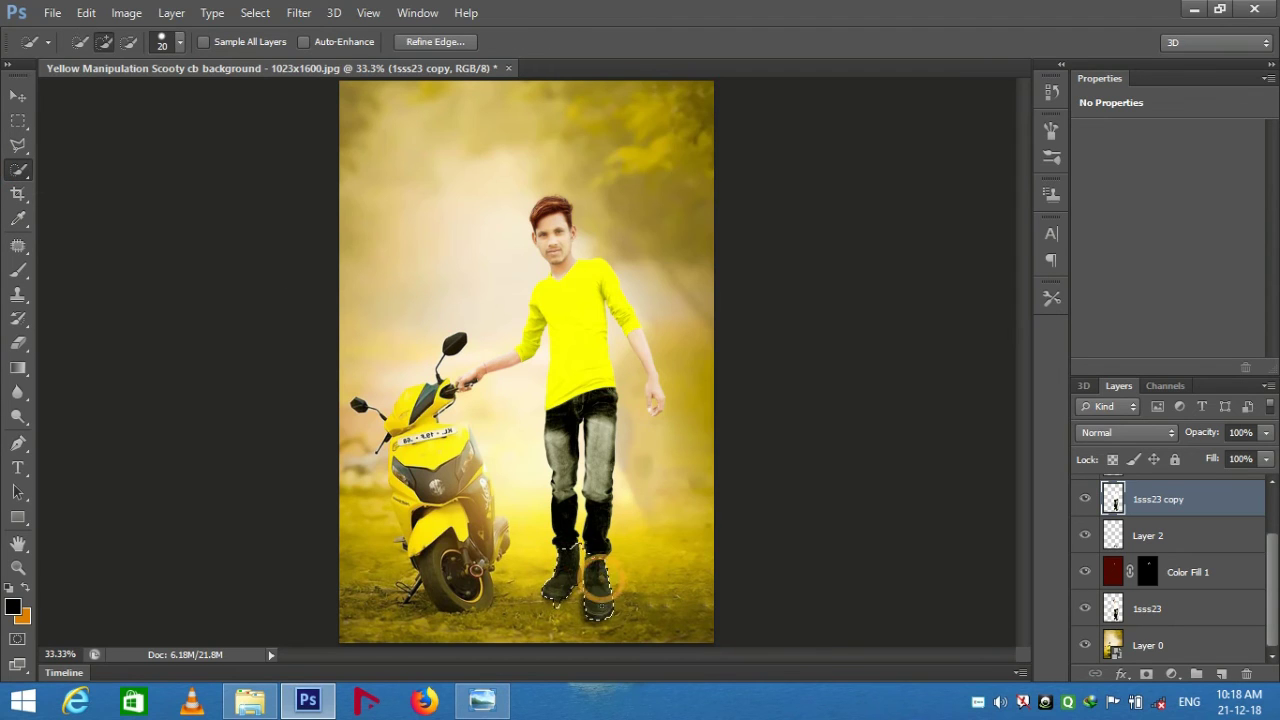
In Hue/Saturation, try colorizing the boots at full saturation and about -60 lightness.
click(126, 12)
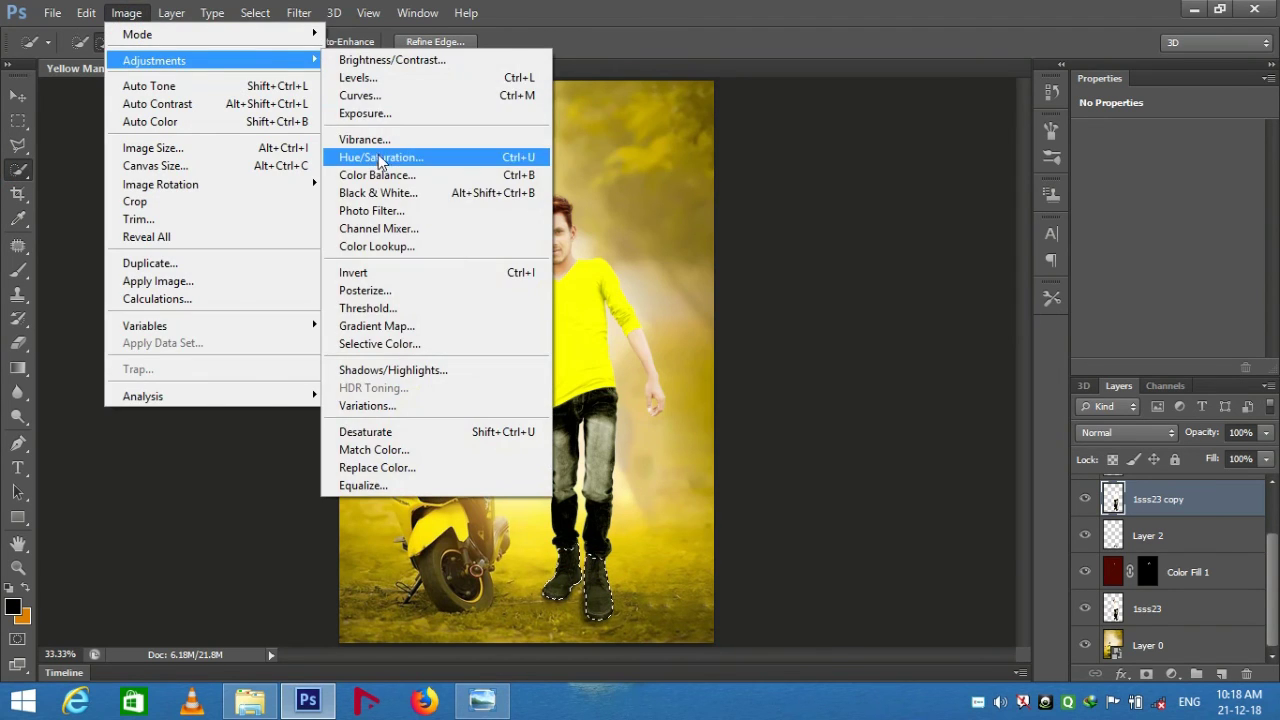
click(486, 157)
click(1137, 430)
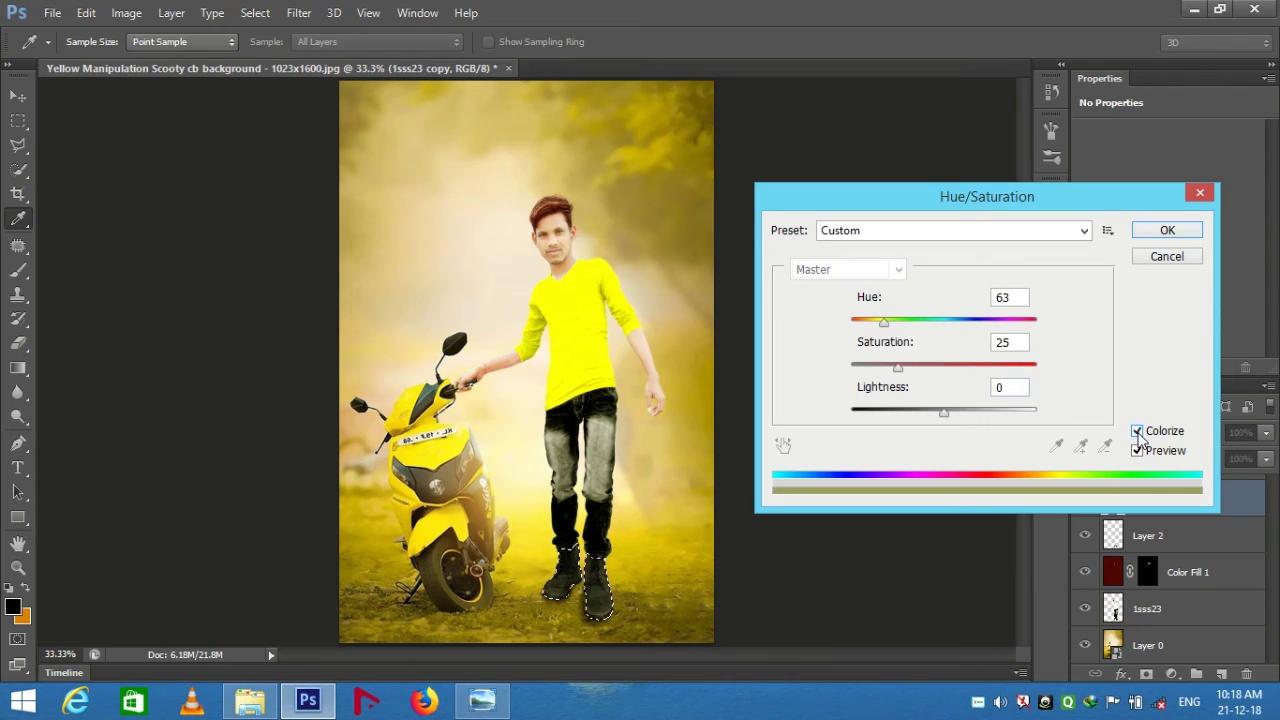
drag(898, 367, 1074, 371)
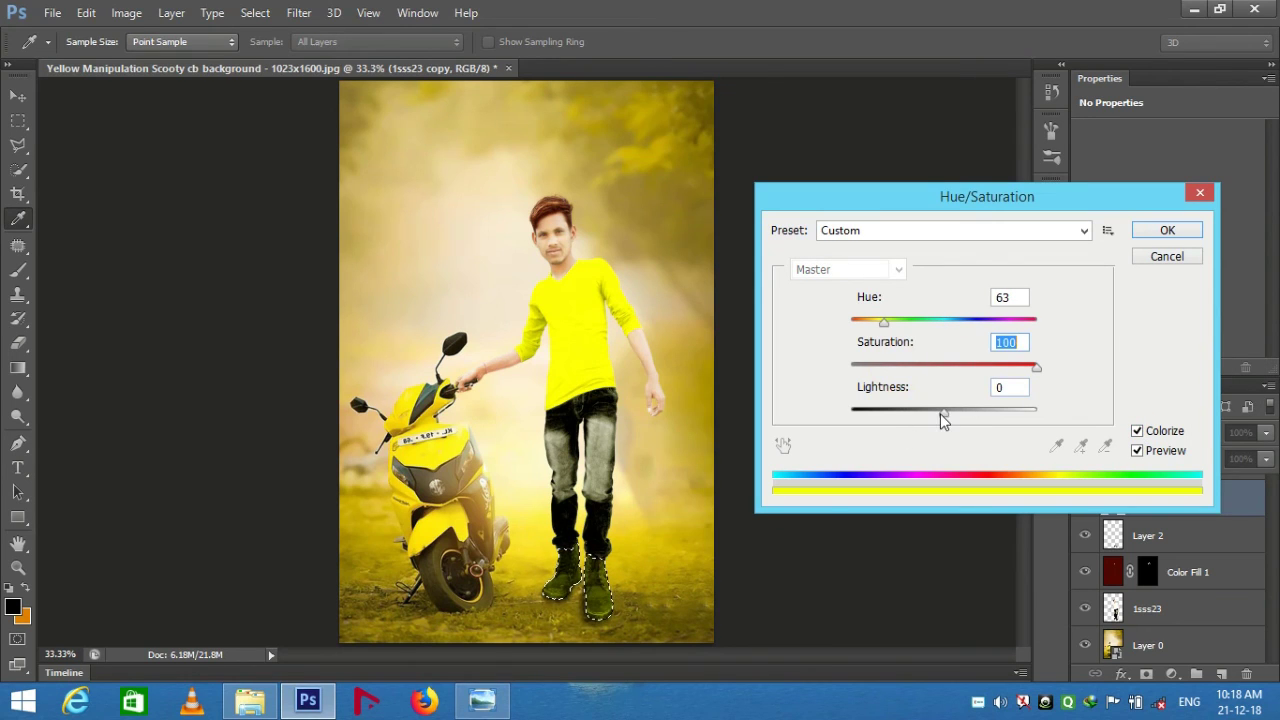
drag(943, 411, 902, 413)
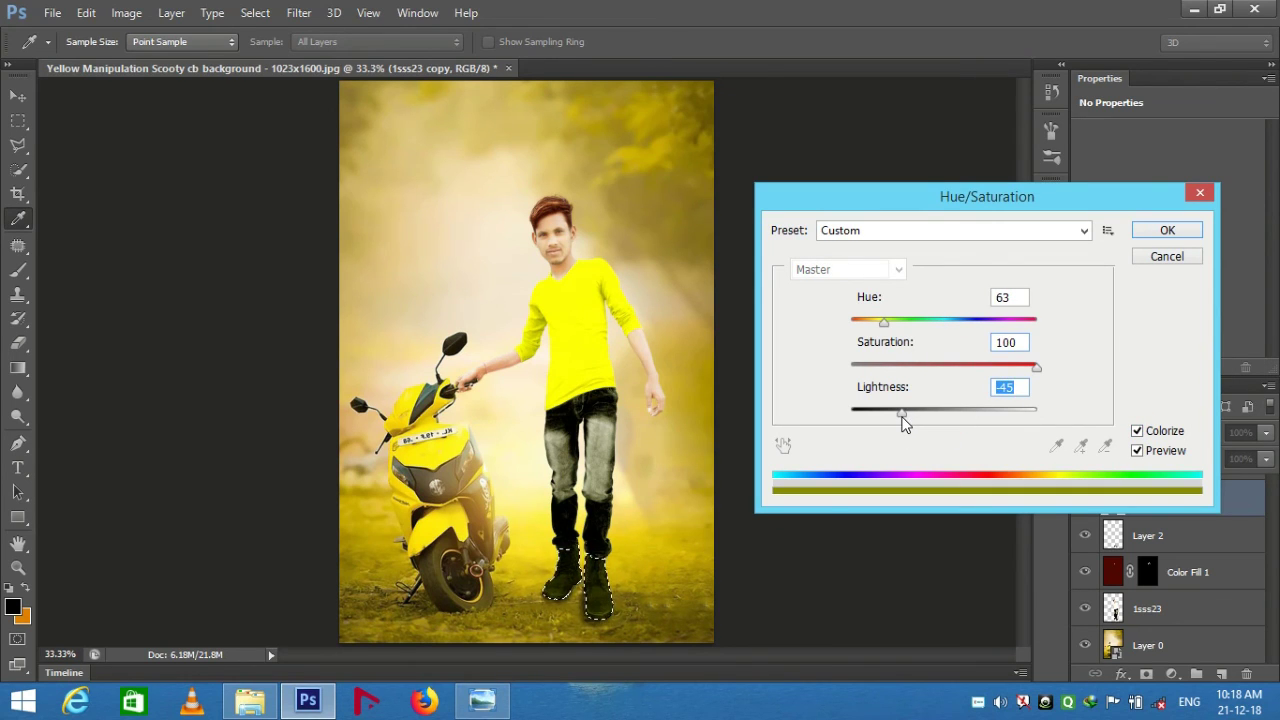
drag(884, 322, 875, 322)
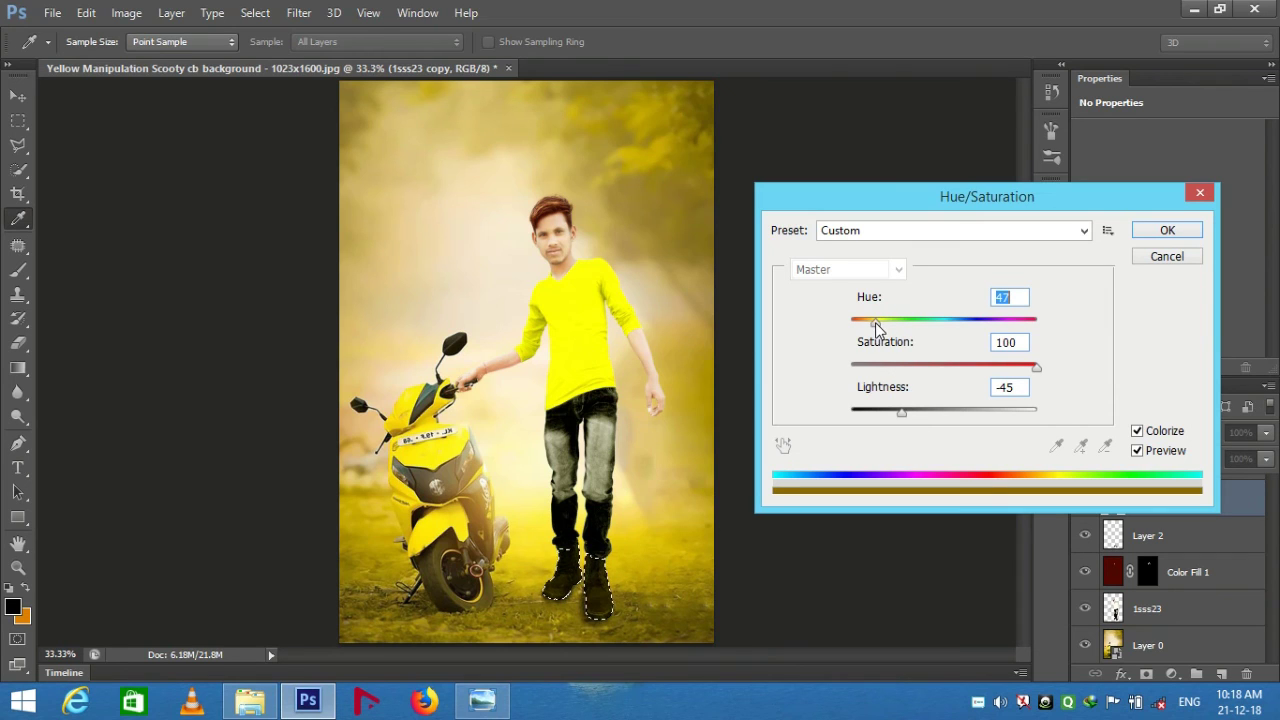
click(903, 411)
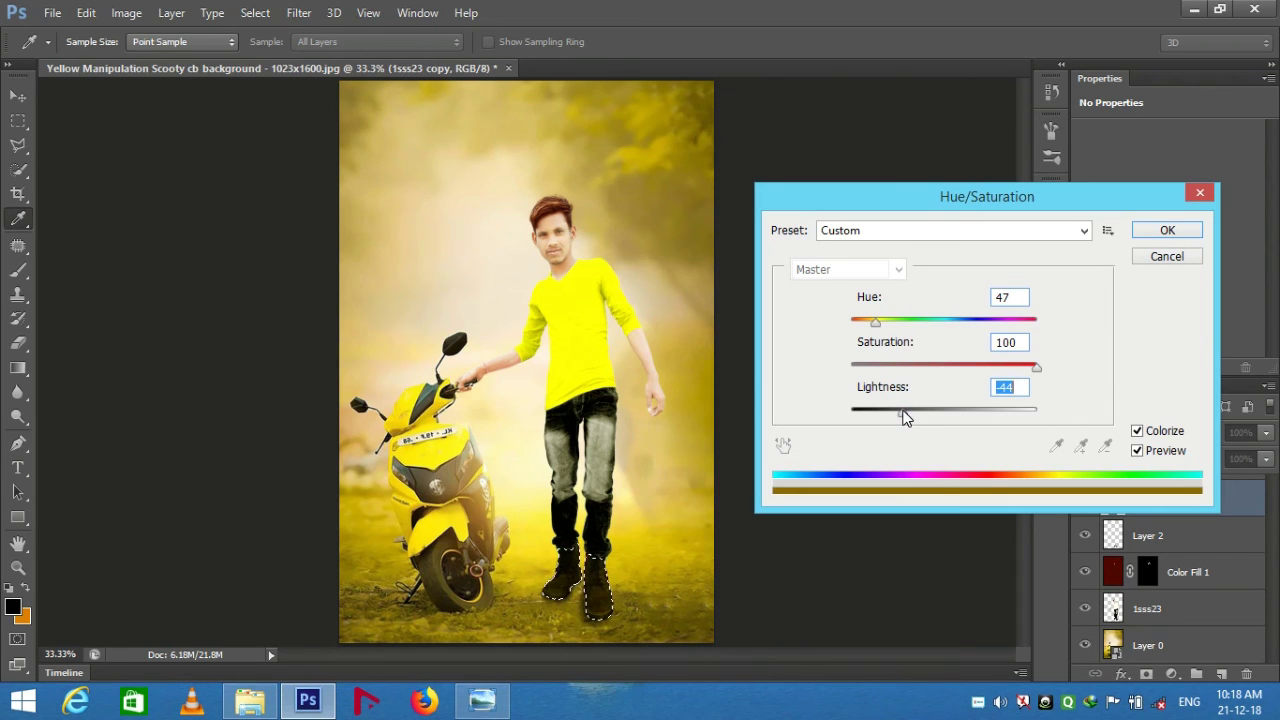
mouse_move(902, 411)
mouse_down()
mouse_move(888, 410)
mouse_move(910, 416)
mouse_up()
Toggle Colorize and test other hue, saturation and lightness values, then cancel without applying.
click(1137, 431)
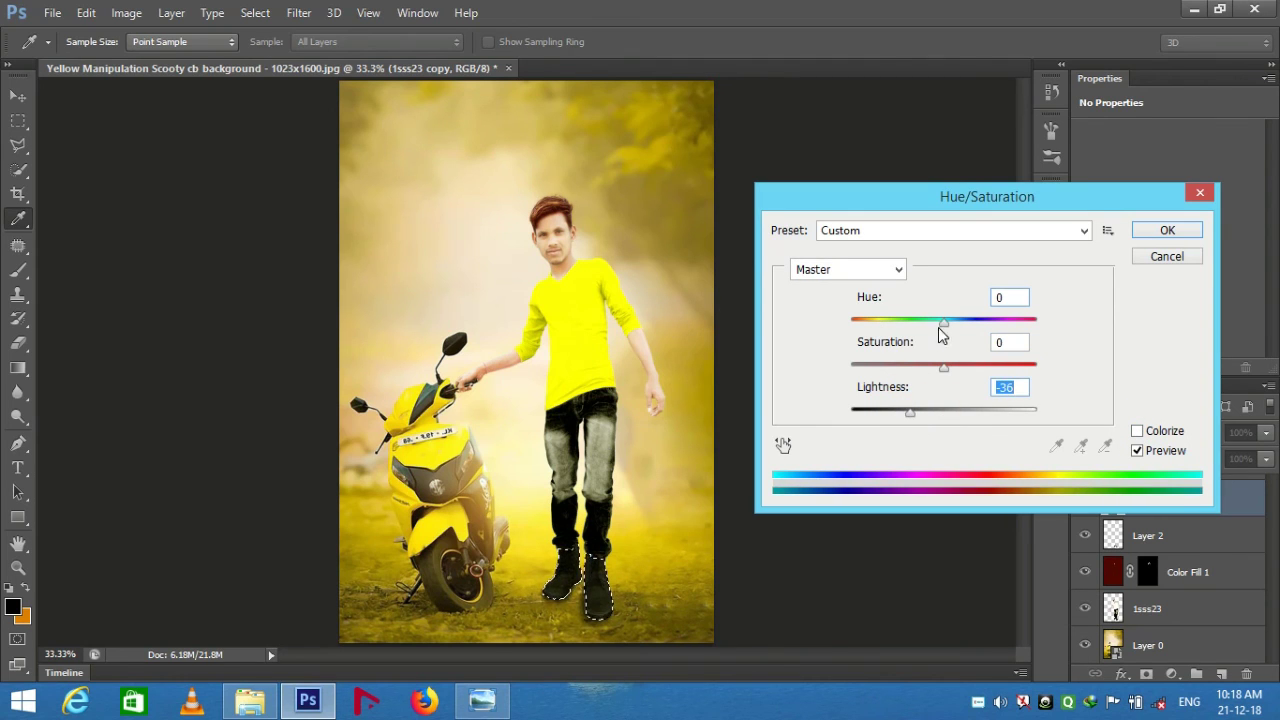
mouse_move(943, 323)
mouse_down()
mouse_move(1000, 330)
mouse_move(903, 352)
mouse_move(923, 358)
mouse_up()
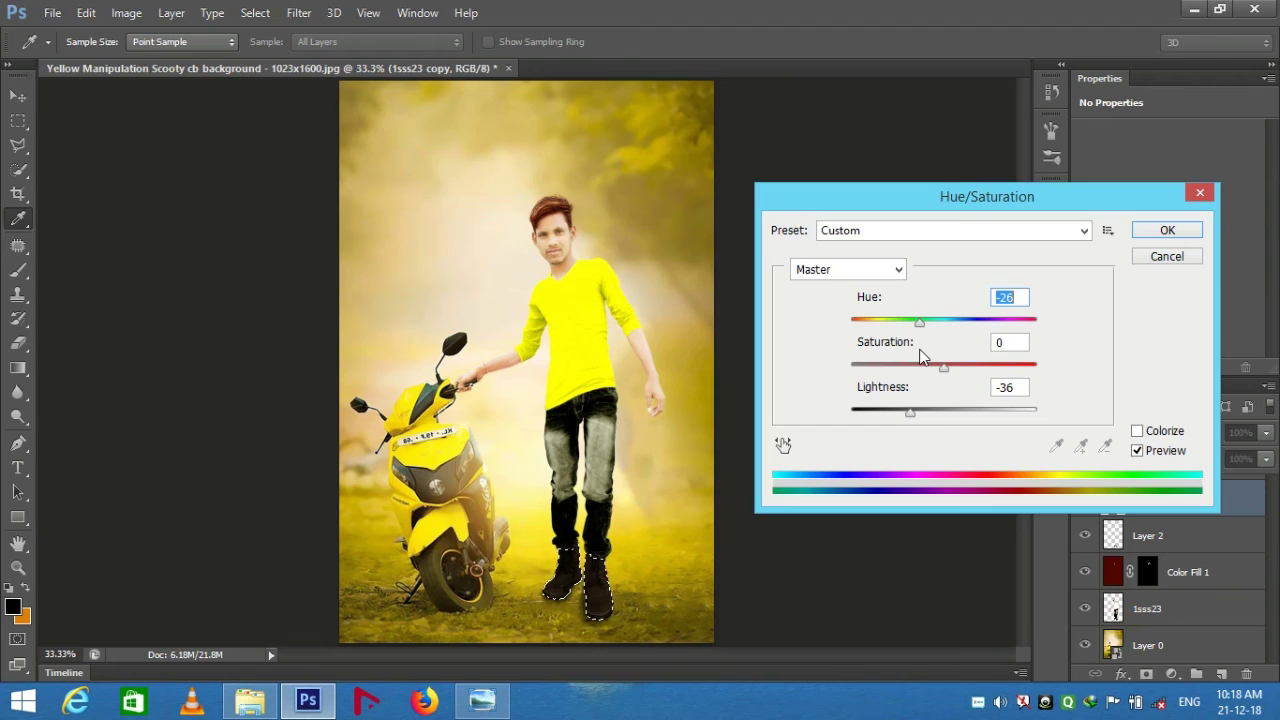
click(1137, 431)
drag(910, 411, 888, 412)
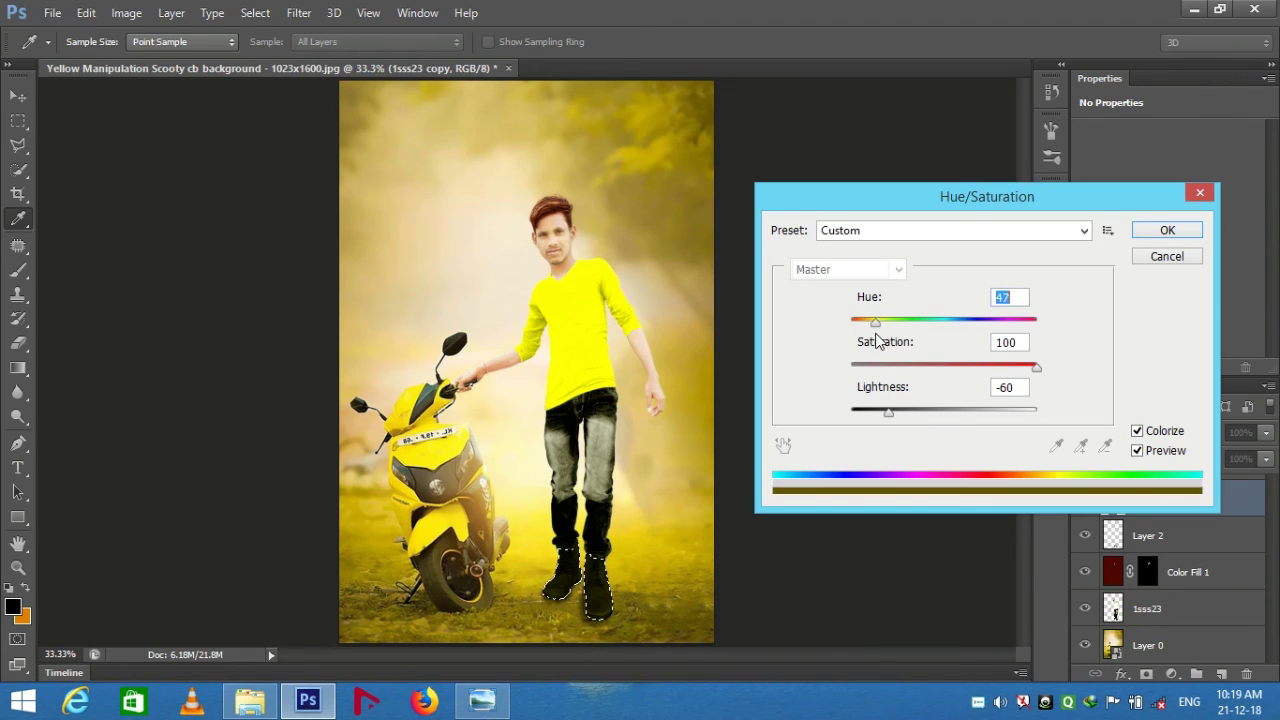
drag(888, 413, 902, 420)
mouse_move(876, 322)
mouse_down()
mouse_move(894, 323)
mouse_move(874, 326)
mouse_up()
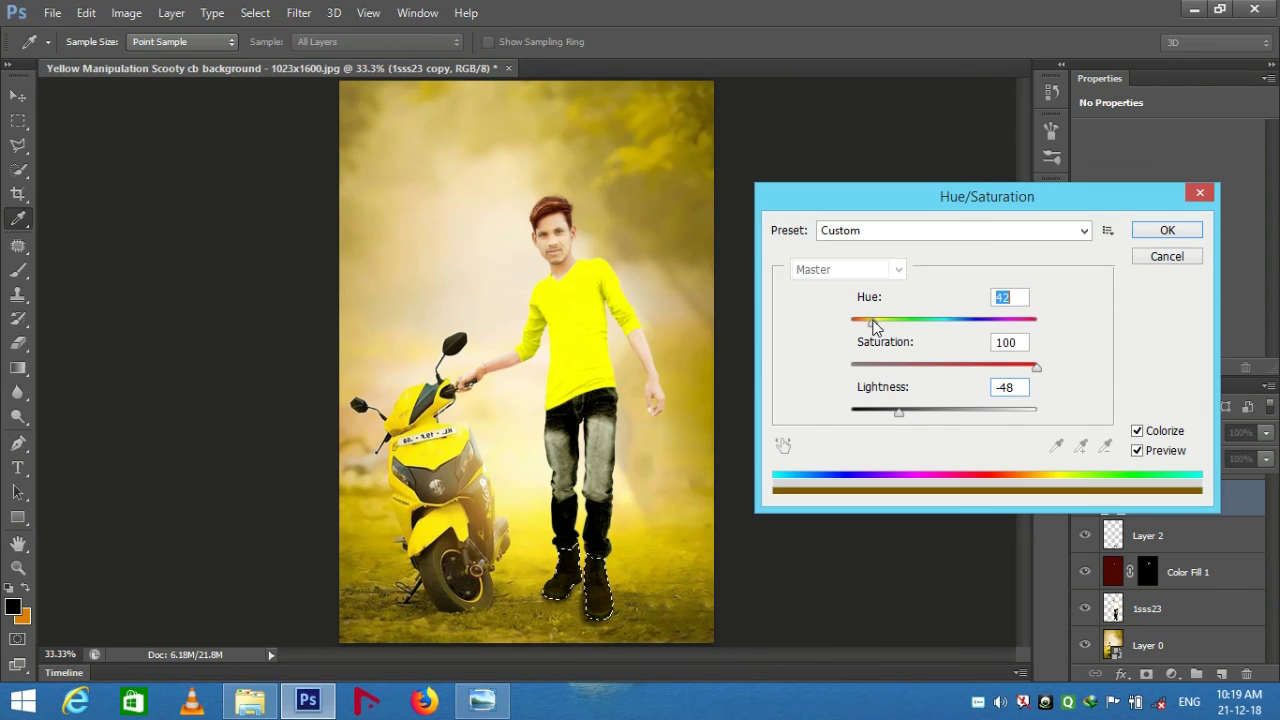
drag(897, 412, 878, 411)
click(1137, 432)
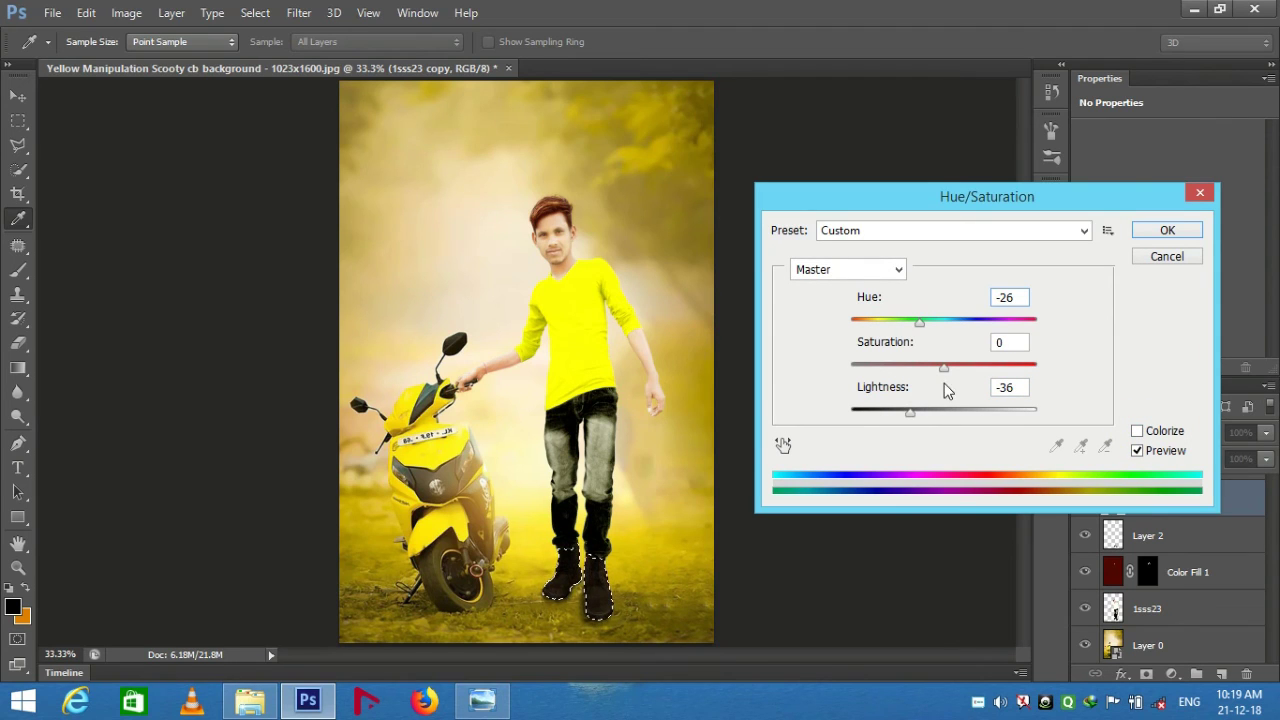
drag(943, 367, 1022, 368)
drag(908, 417, 892, 417)
mouse_move(917, 322)
mouse_down()
mouse_move(954, 337)
mouse_move(917, 337)
mouse_up()
mouse_move(889, 412)
mouse_down()
mouse_move(930, 417)
mouse_move(891, 417)
mouse_up()
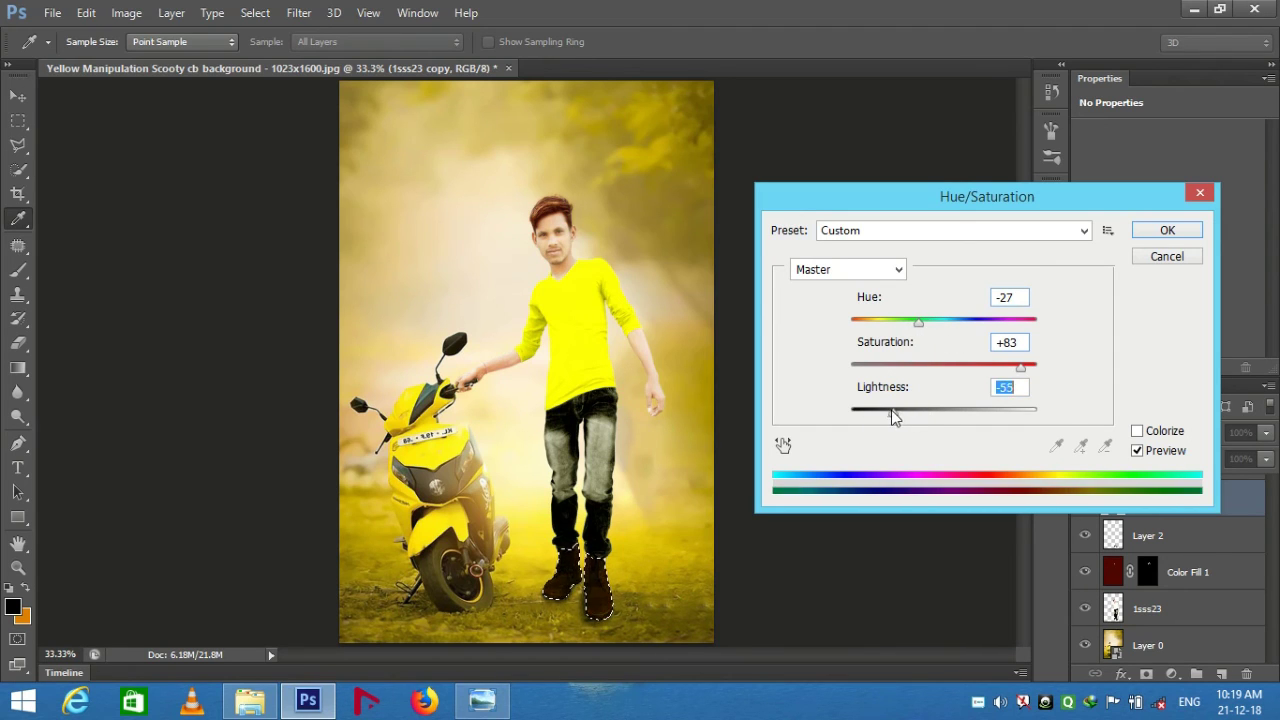
click(1162, 257)
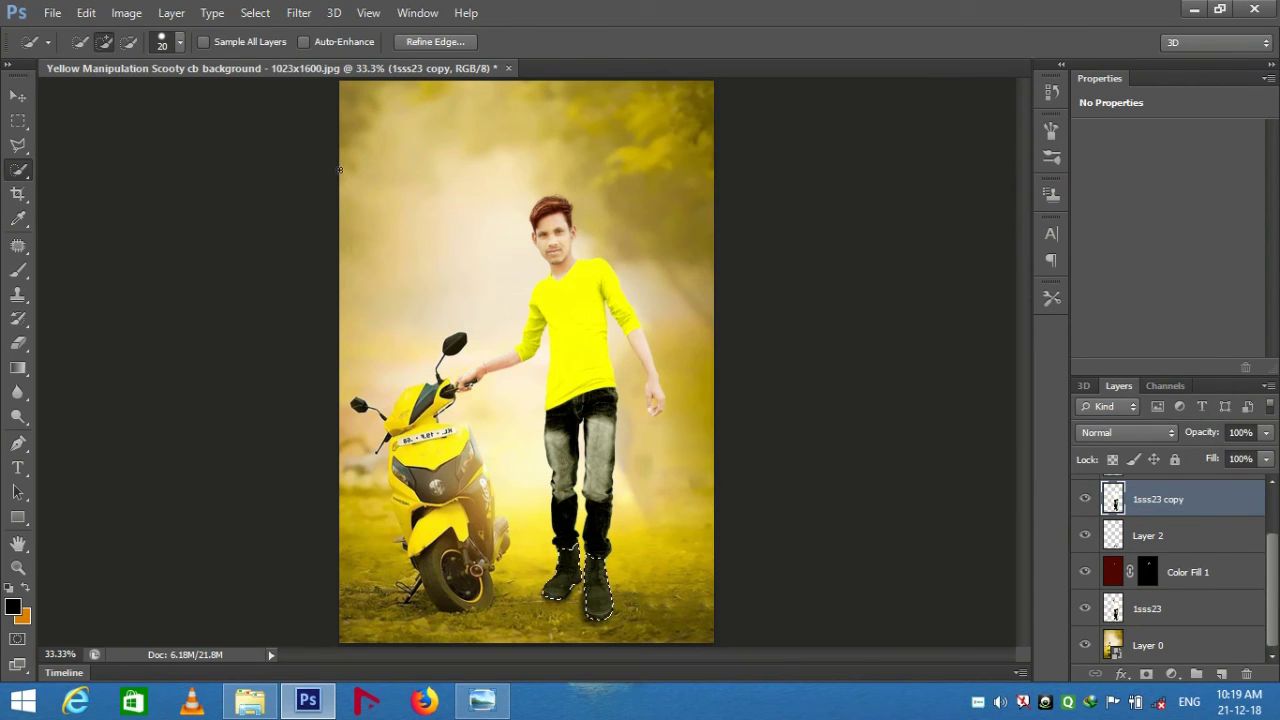
Tint the selected boots slightly toward red in the midtones with Color Balance.
click(92, 16)
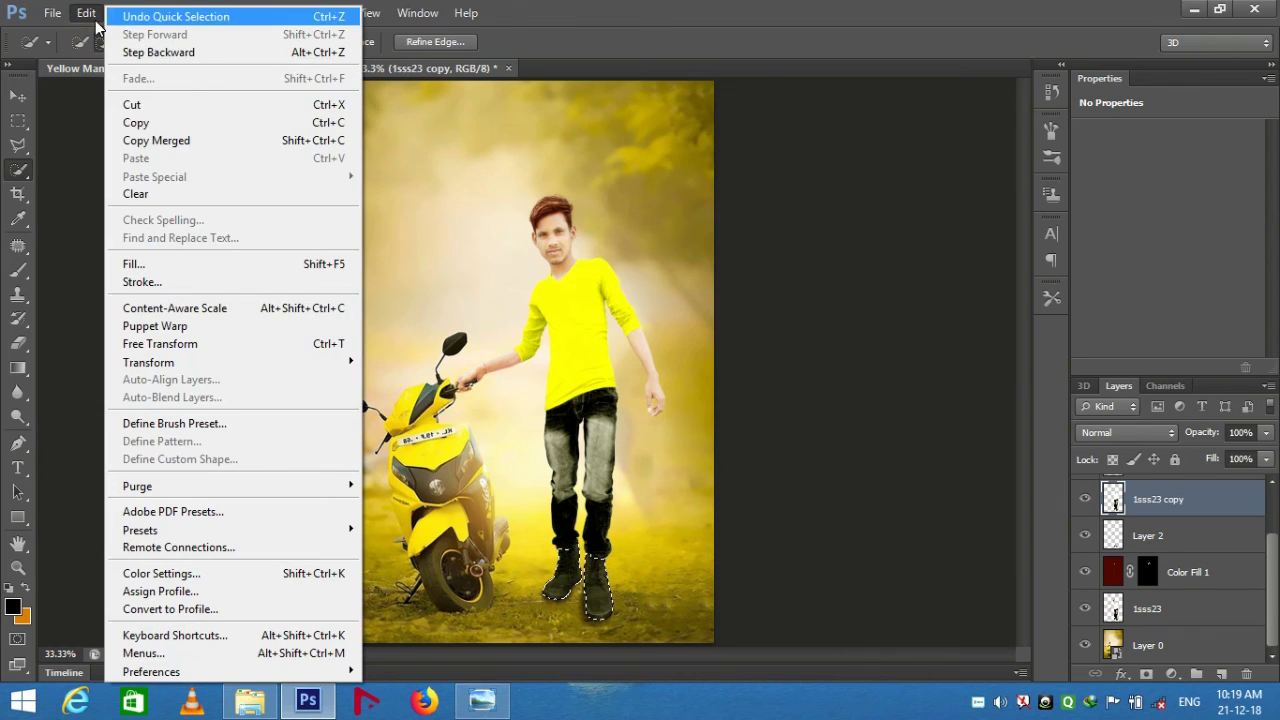
mouse_move(154, 60)
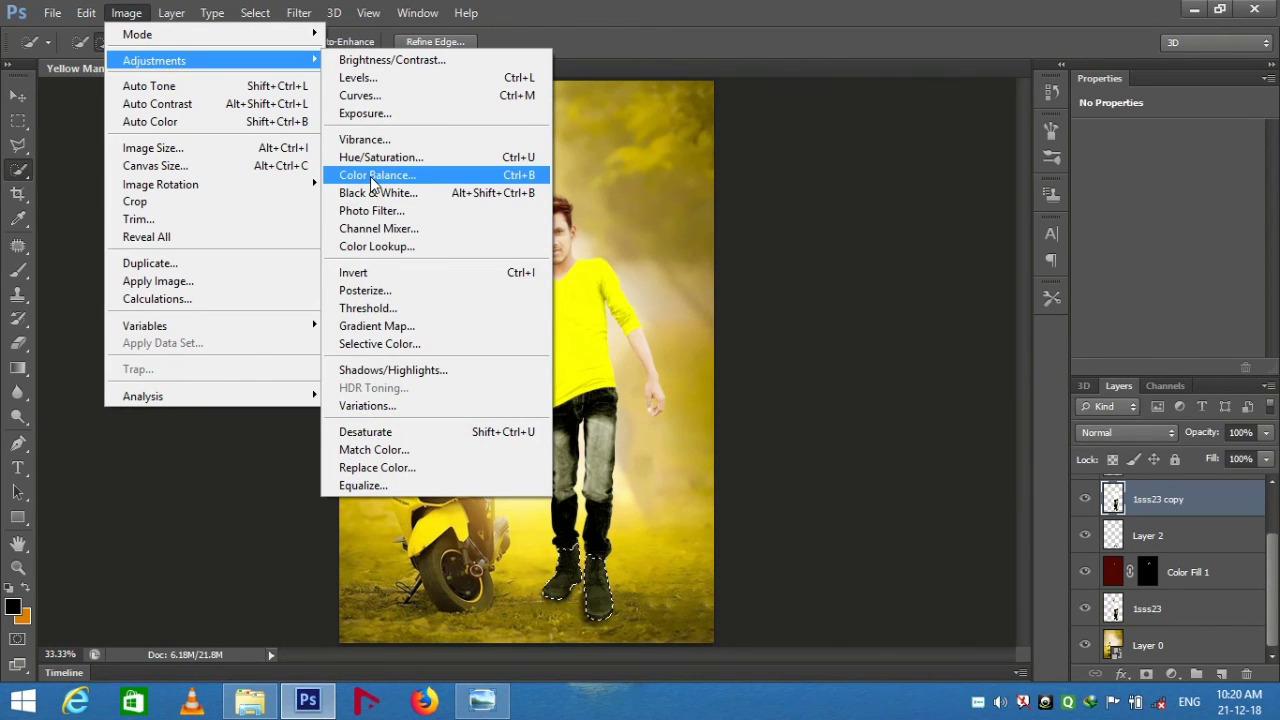
click(373, 175)
mouse_move(824, 372)
mouse_down()
mouse_move(843, 383)
mouse_move(800, 389)
mouse_move(821, 393)
mouse_up()
drag(824, 328, 827, 327)
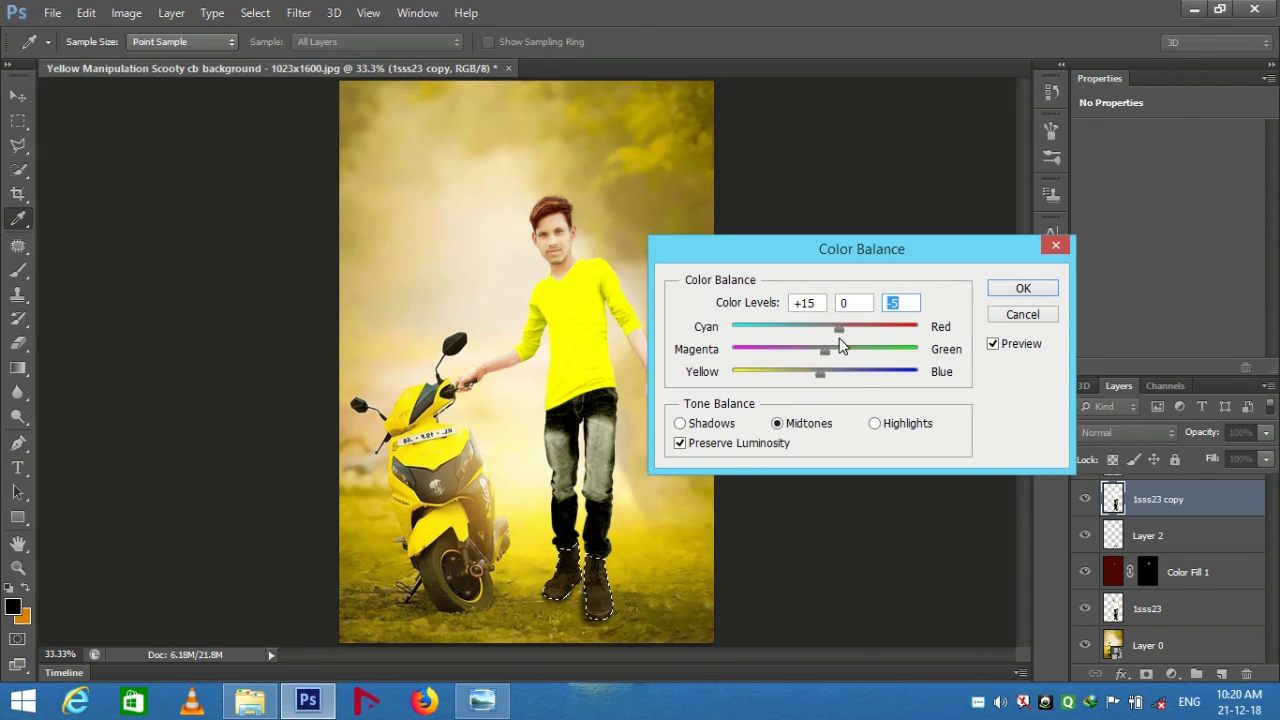
click(1010, 289)
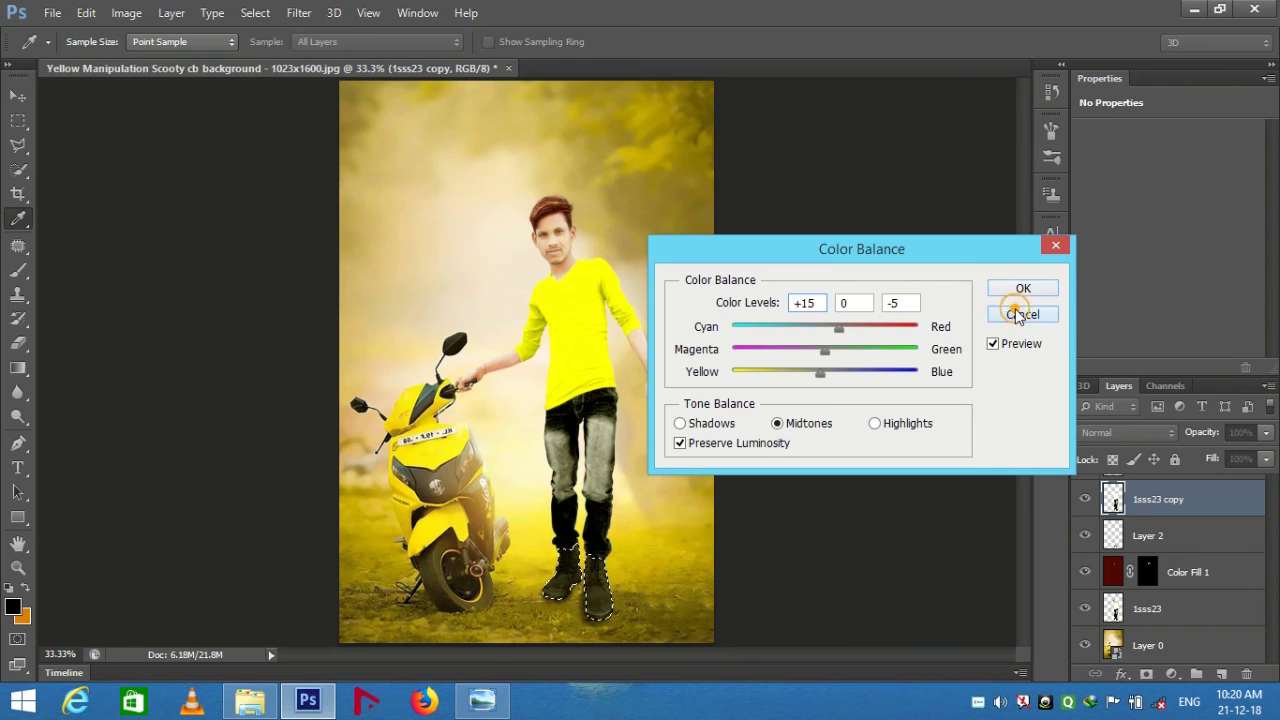
Darken the boots to near-black with Hue/Saturation Lightness -100.
click(126, 12)
mouse_move(154, 60)
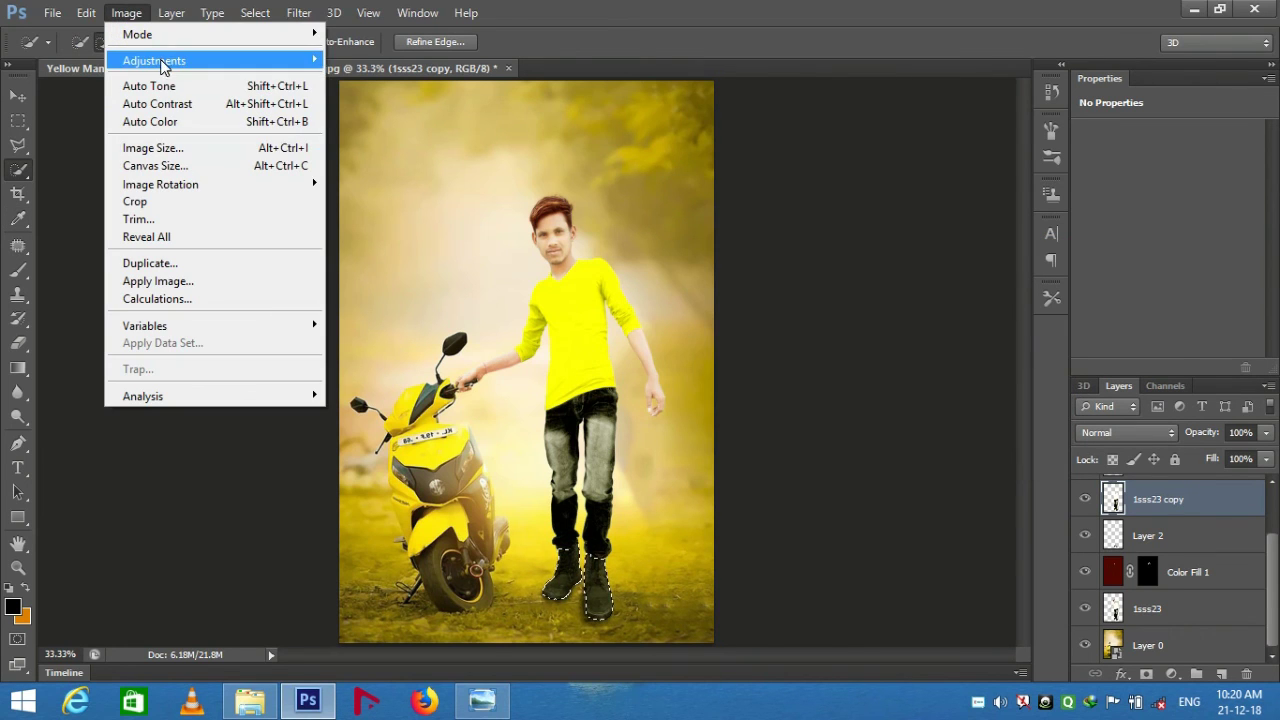
click(388, 160)
mouse_move(944, 411)
mouse_down()
mouse_move(815, 418)
mouse_move(946, 423)
mouse_move(925, 425)
mouse_up()
click(1160, 234)
click(1160, 497)
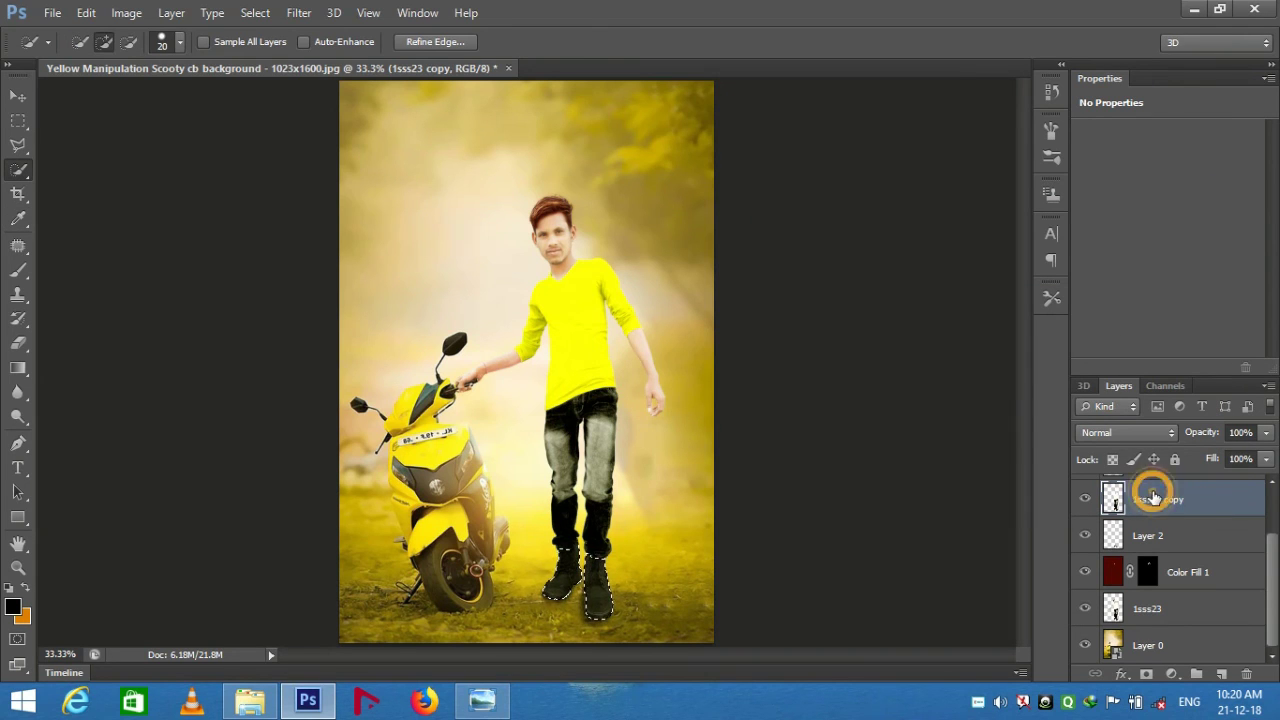
Add a touch of yellow to the boots with Color Balance (Yellow–Blue -19), then deselect.
click(139, 13)
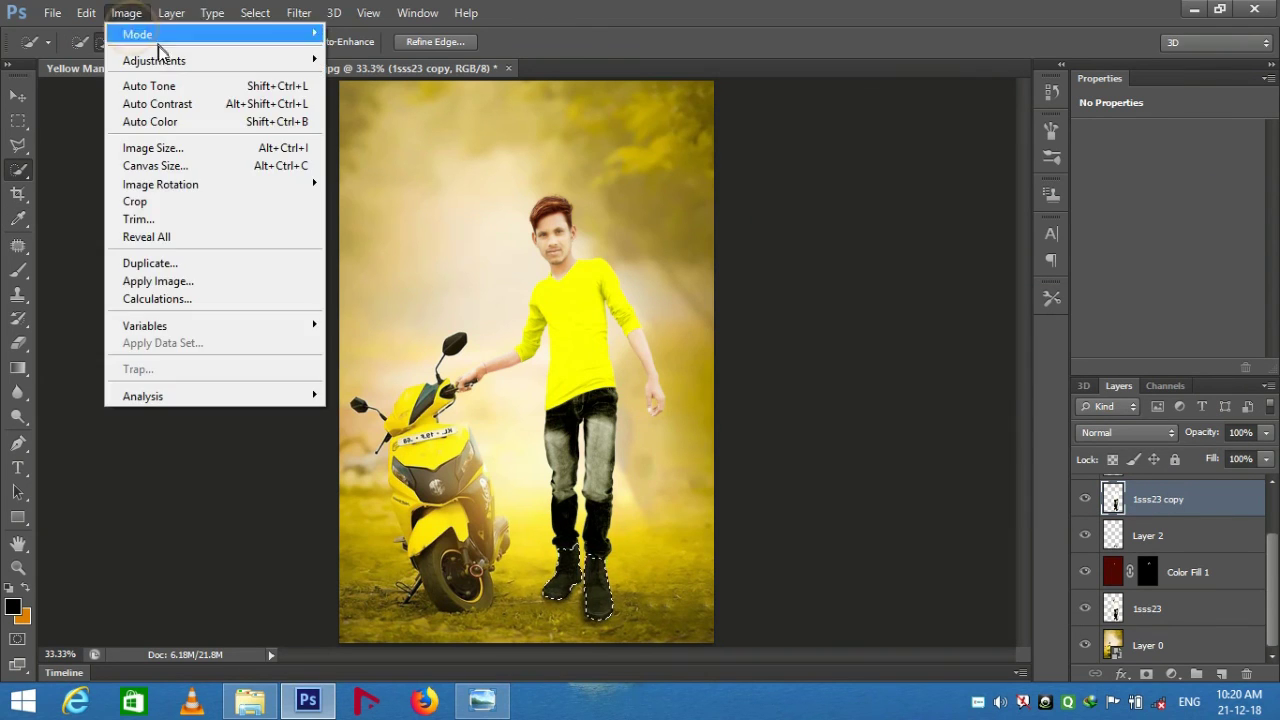
click(405, 175)
drag(824, 376, 811, 381)
click(1022, 289)
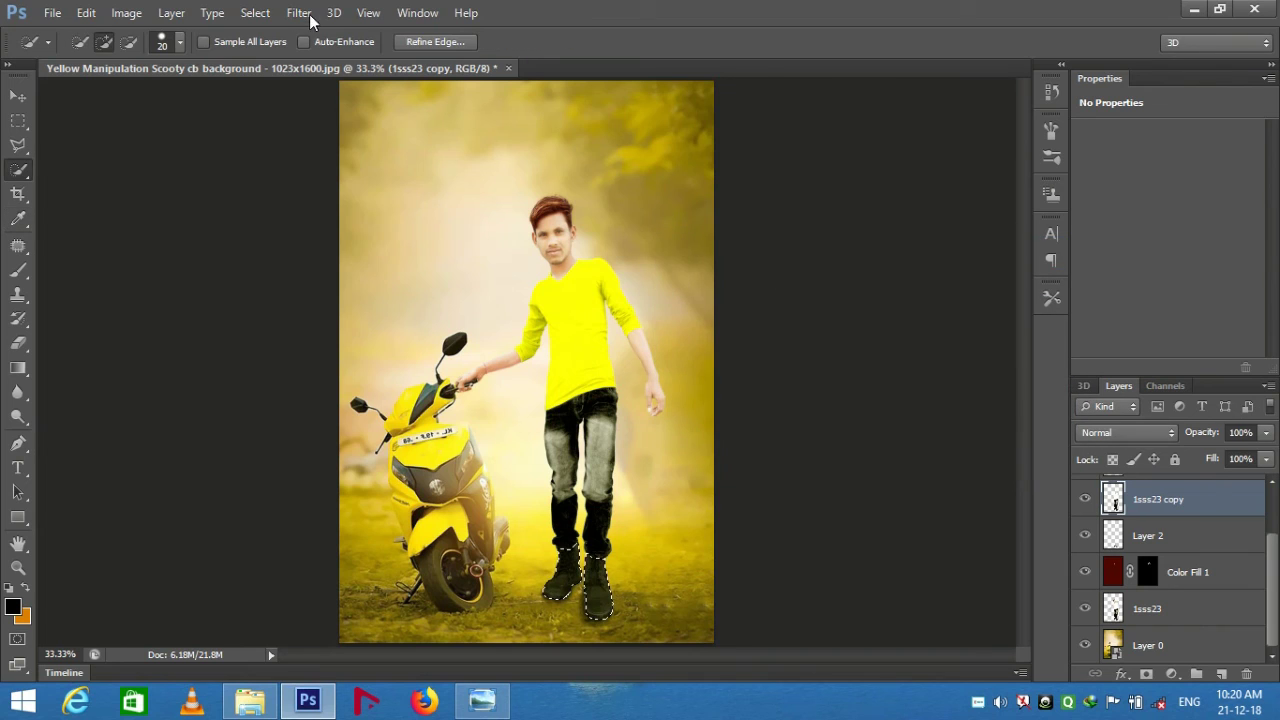
click(296, 13)
mouse_move(255, 13)
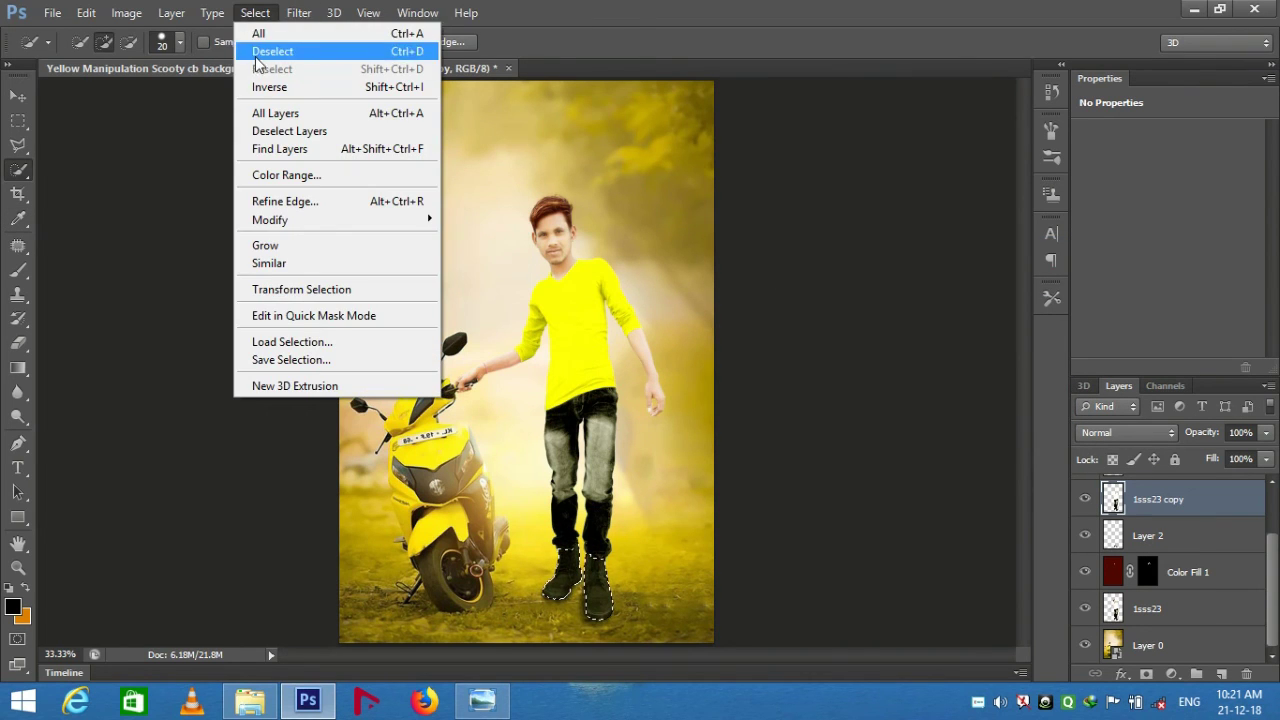
click(257, 54)
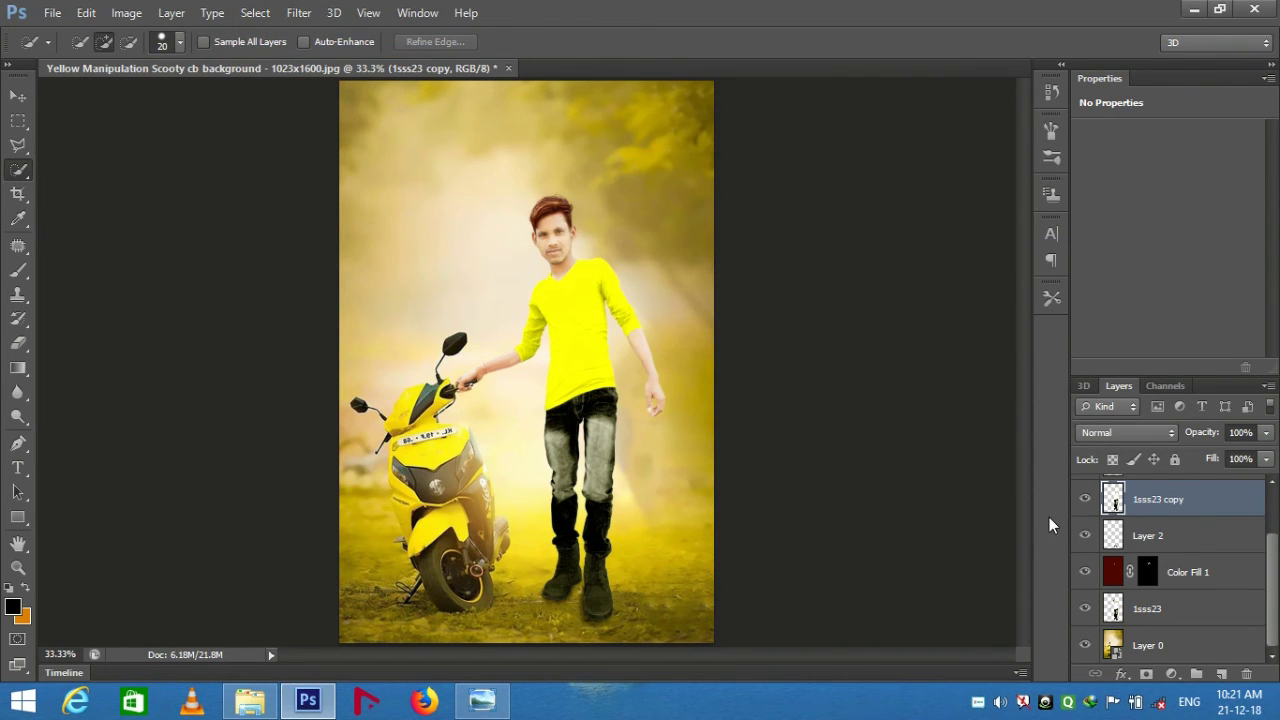
Ease the Layer 2 ground shadow down to 34% opacity.
click(1185, 540)
click(1265, 436)
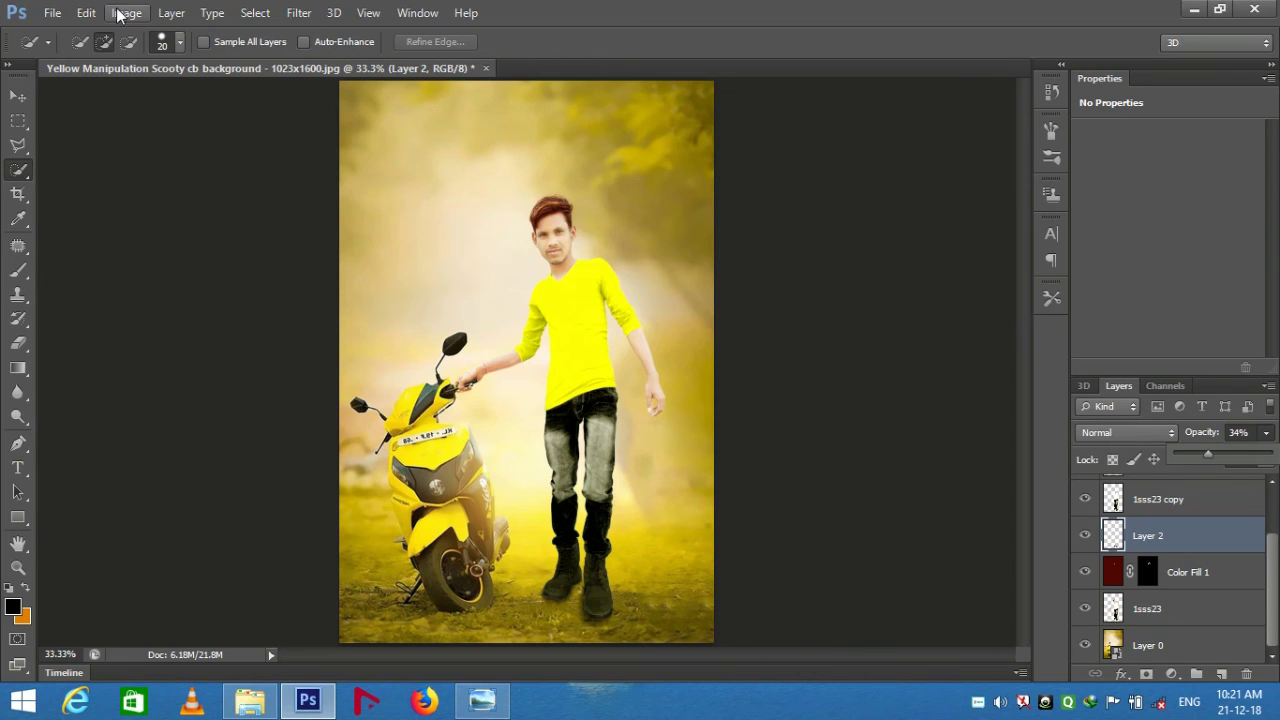
Save the composite to the Desktop as JPEG 'k k.jpg' at Quality 12 Maximum.
click(56, 13)
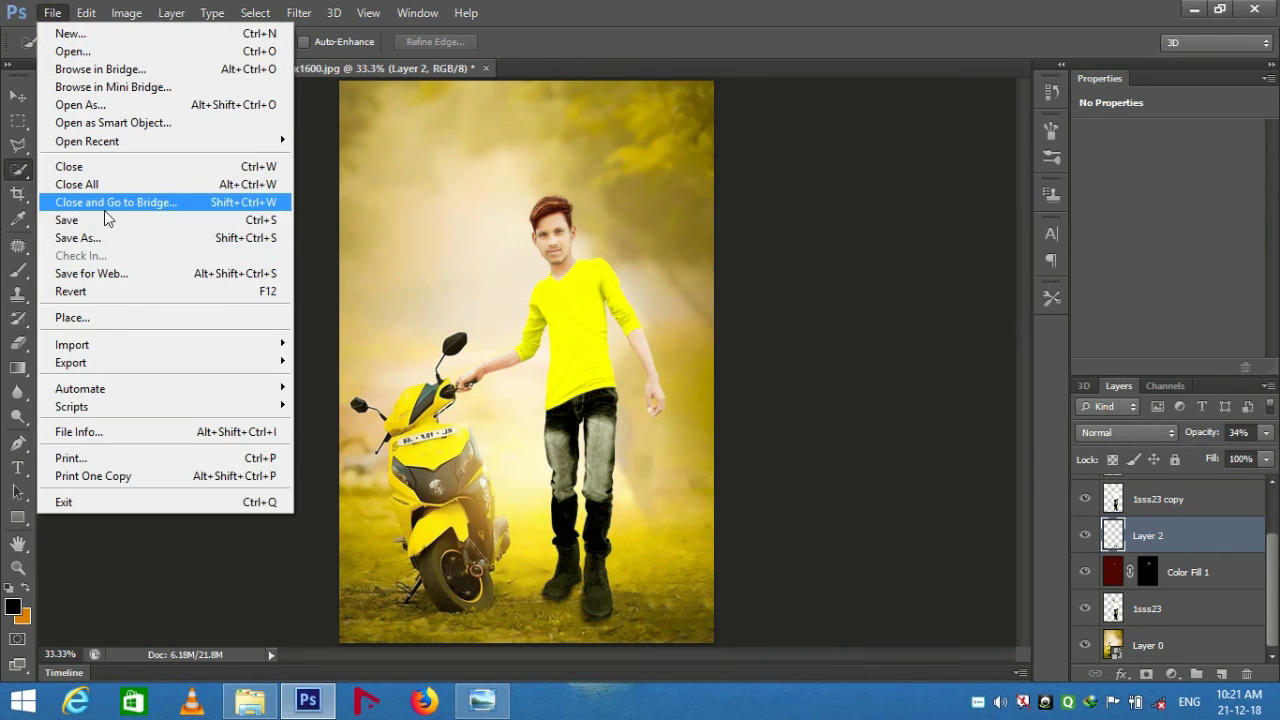
click(101, 238)
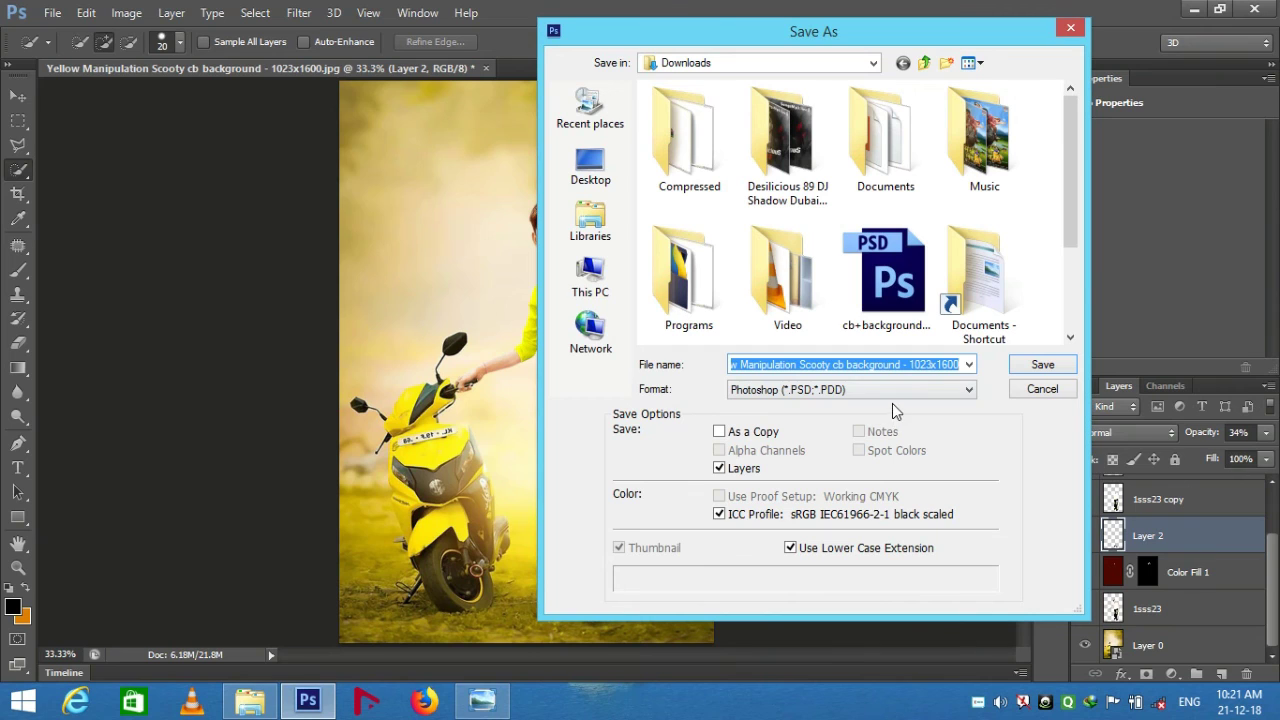
click(590, 165)
click(958, 365)
key(ctrl+a)
text(k)
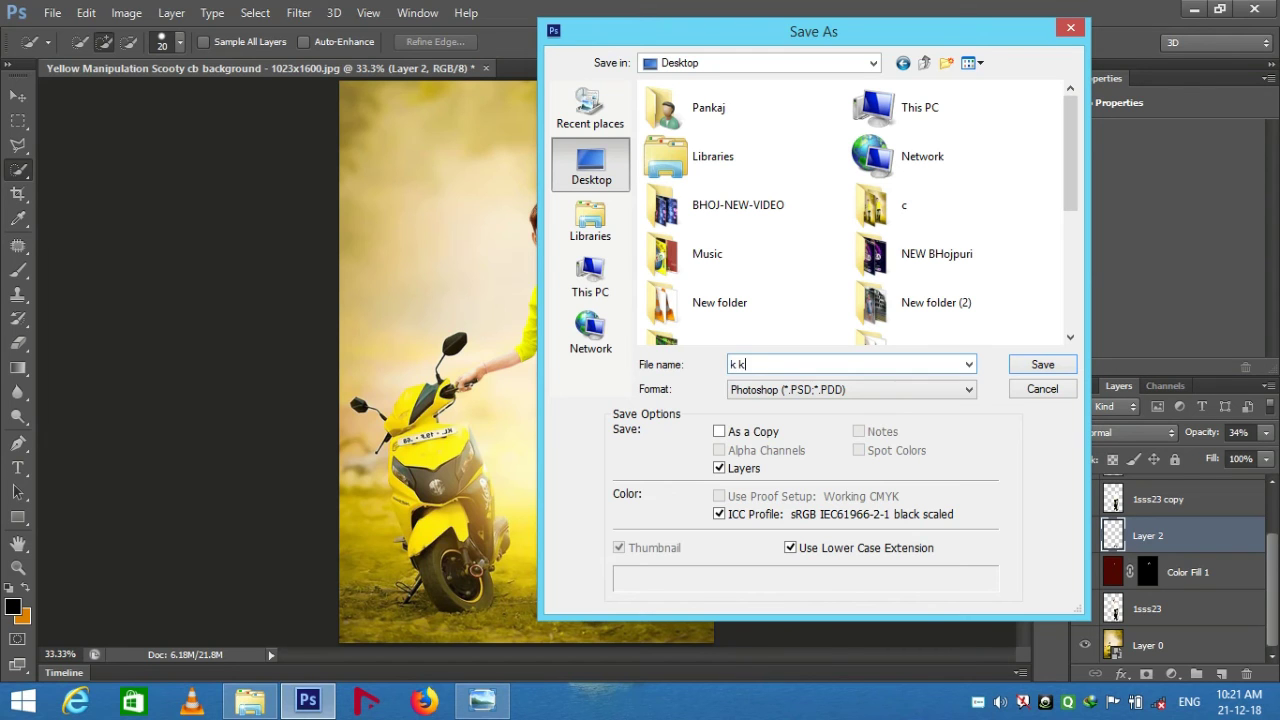
click(828, 390)
click(808, 520)
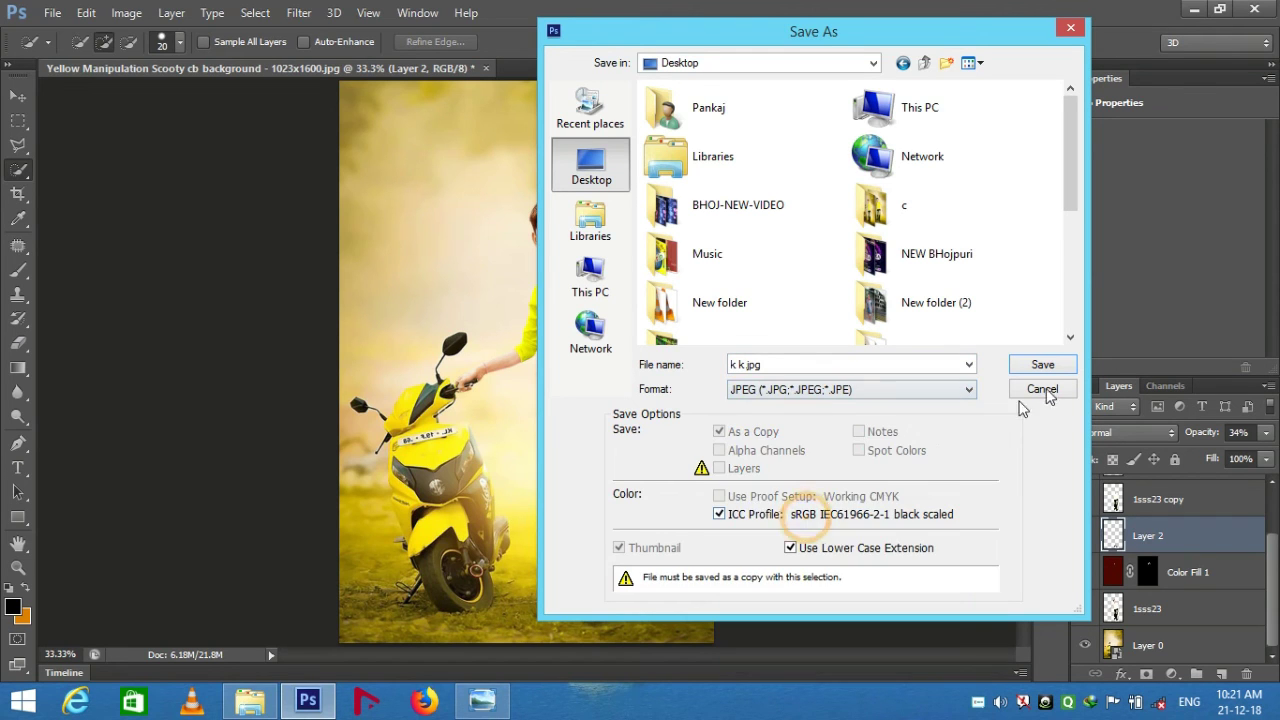
click(1041, 368)
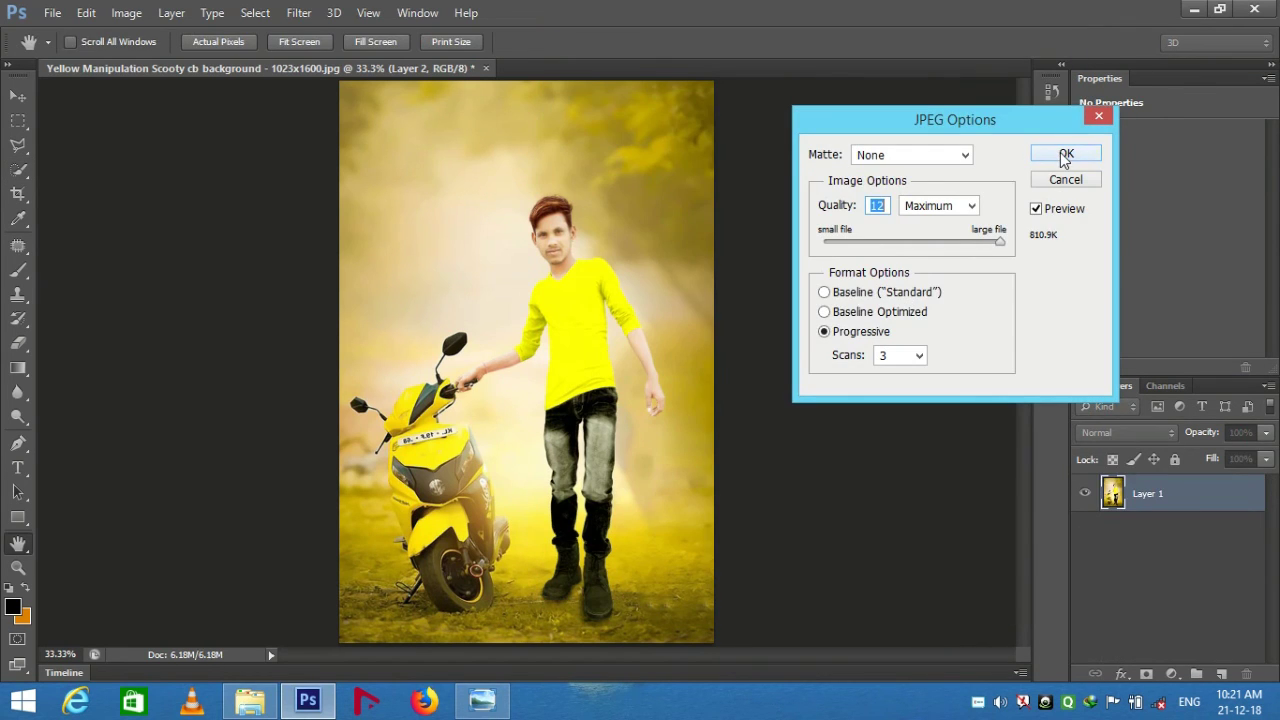
click(1064, 155)
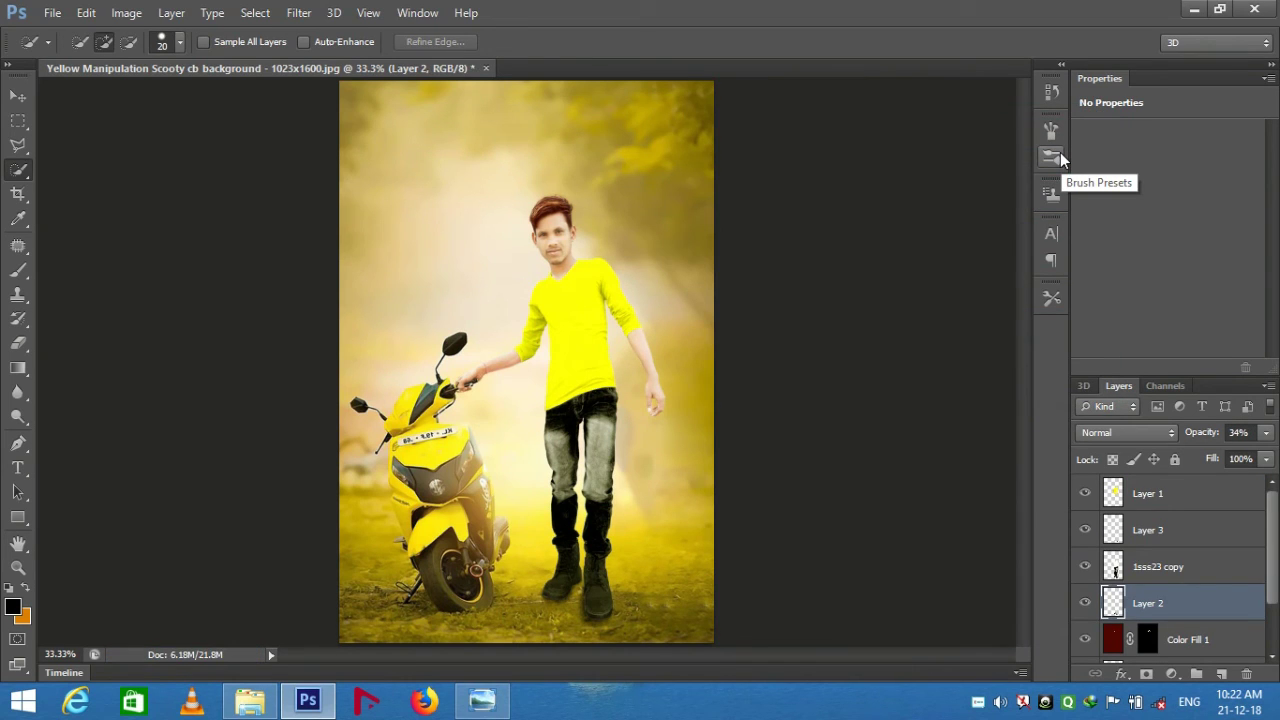